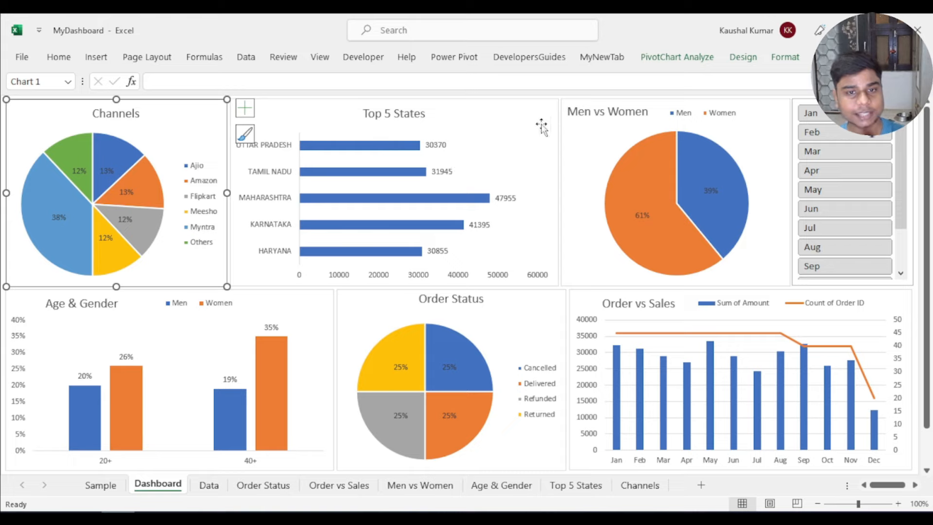
# Review the Top 5 States, Men vs Women, Age & Gender, Order Status and Order vs Sales charts on the finished dashboard
pyautogui.click(528, 118)
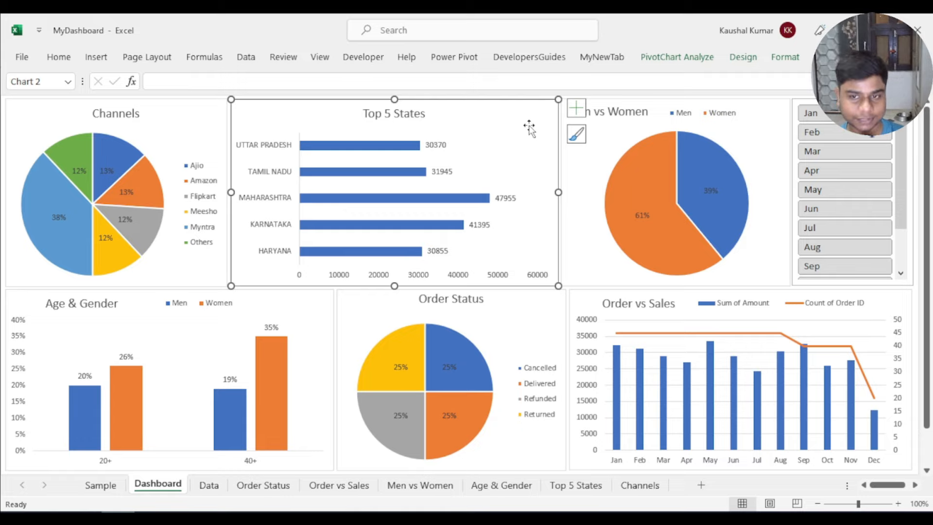
pyautogui.click(760, 135)
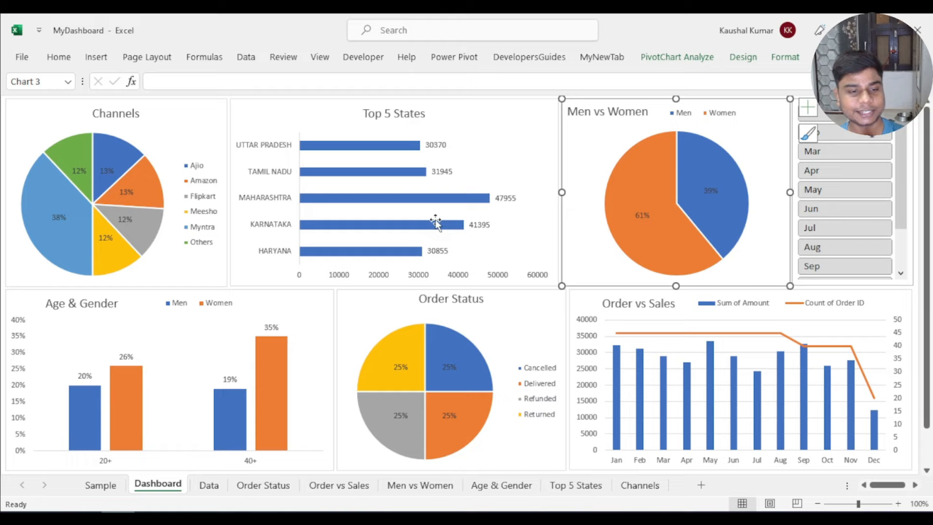
pyautogui.click(309, 306)
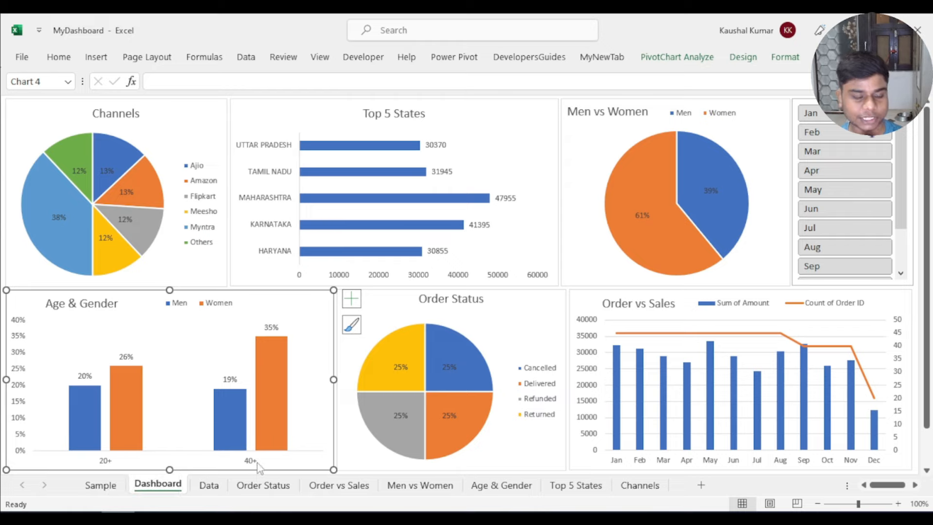
pyautogui.click(524, 320)
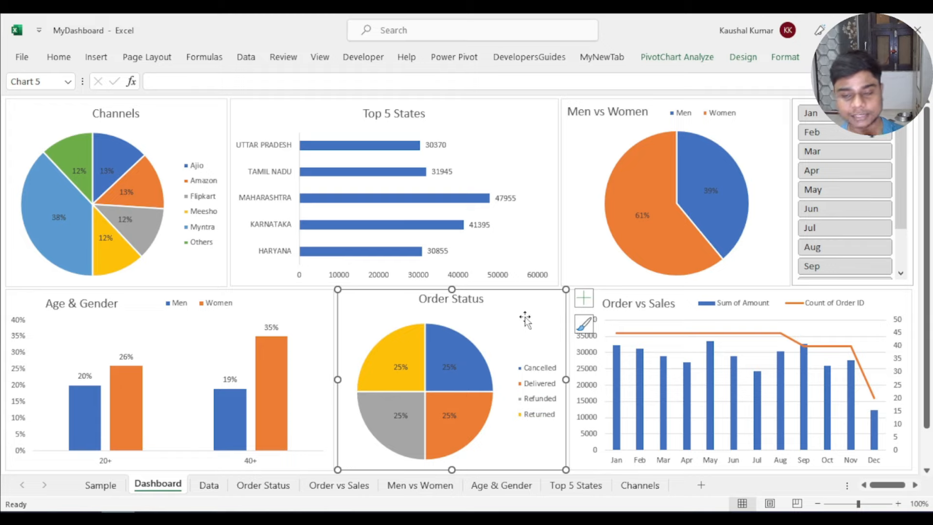
pyautogui.click(699, 291)
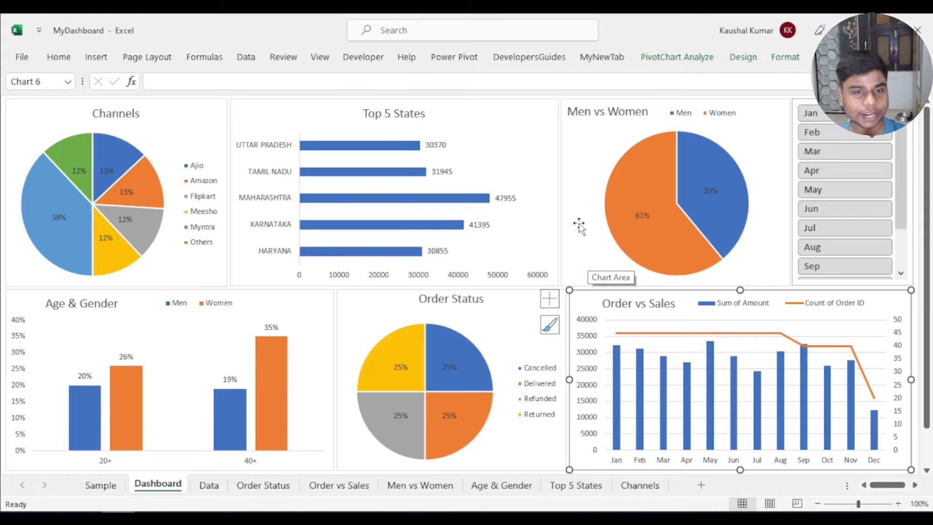
pyautogui.click(209, 484)
pyautogui.click(175, 485)
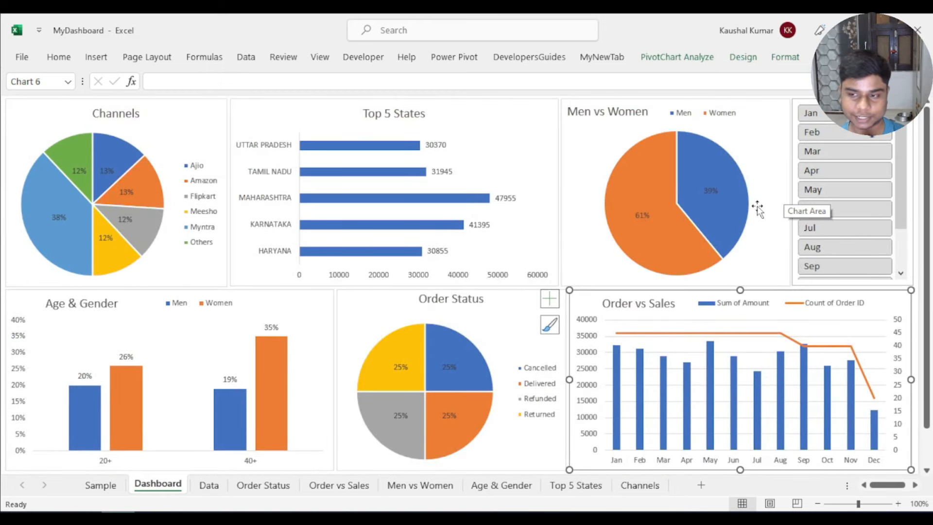
# Filter the dashboard charts one month at a time from Jan to Apr with the month slicer
pyautogui.click(811, 113)
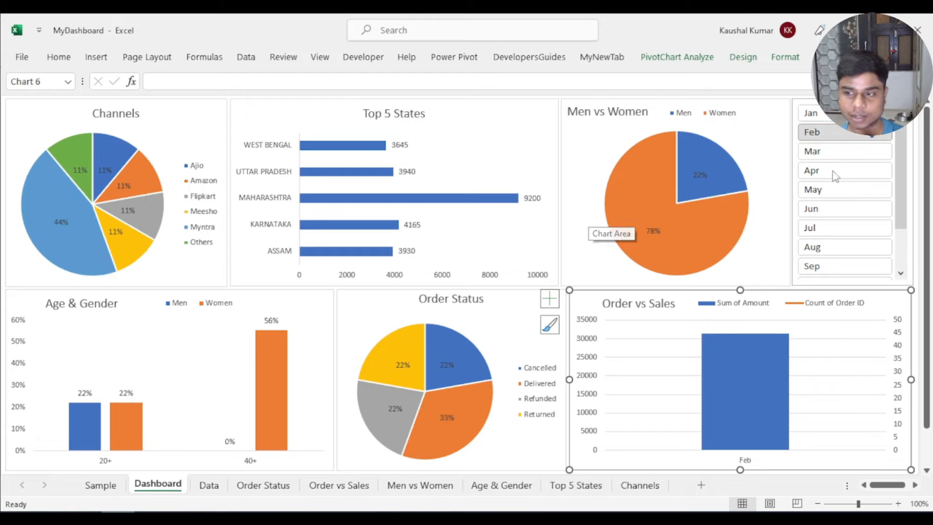
pyautogui.click(834, 154)
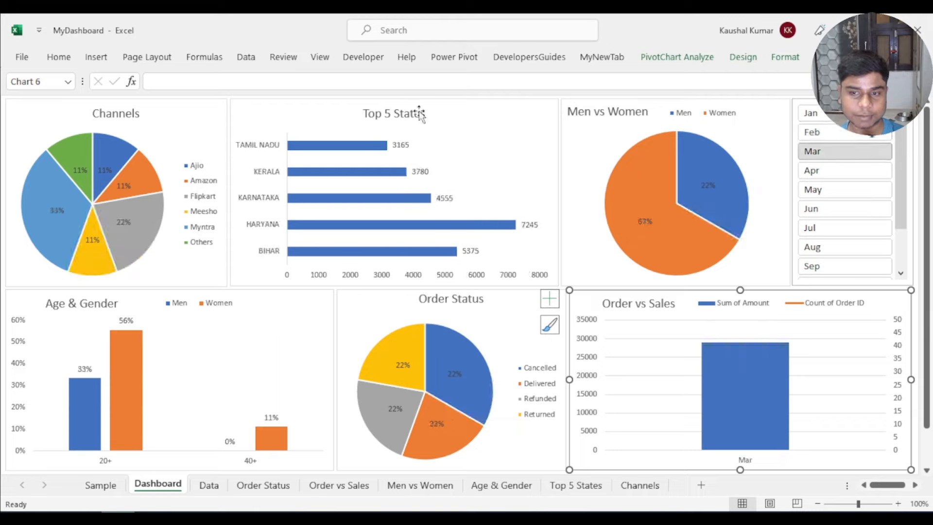
pyautogui.click(848, 175)
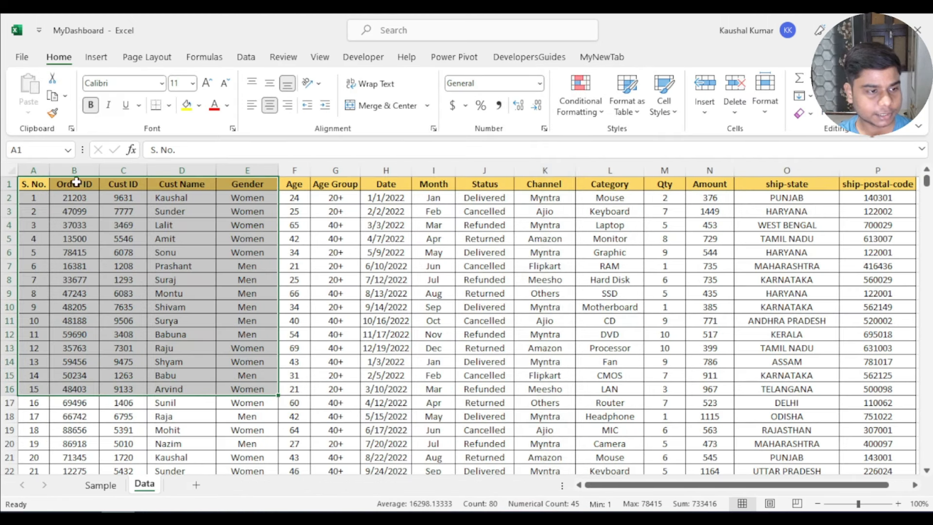
# Examine the source columns on the Data sheet, from Order ID through ship-postal-code
pyautogui.moveTo(76, 182); pyautogui.dragTo(87, 360)
pyautogui.moveTo(124, 184); pyautogui.dragTo(122, 347)
pyautogui.moveTo(189, 183); pyautogui.dragTo(184, 308)
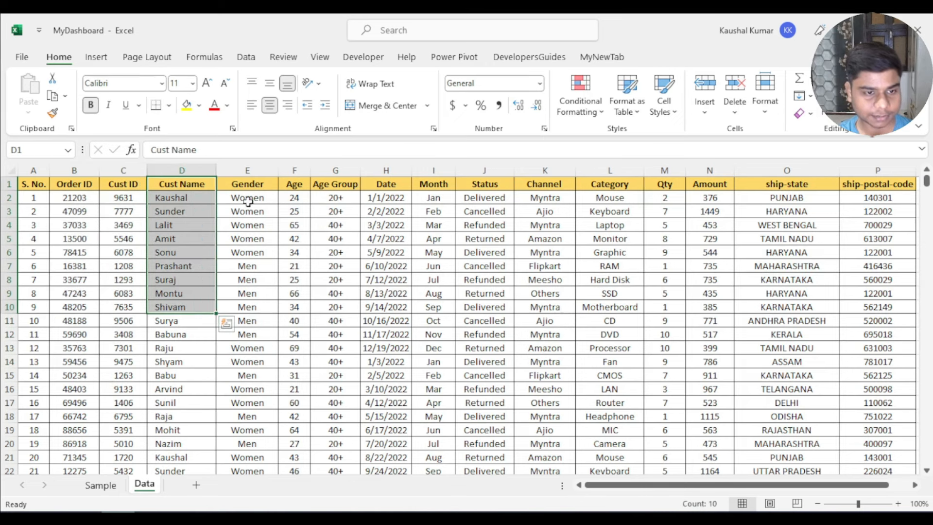
pyautogui.moveTo(250, 198); pyautogui.dragTo(245, 308)
pyautogui.moveTo(296, 185); pyautogui.dragTo(305, 335)
pyautogui.moveTo(338, 187); pyautogui.dragTo(334, 370)
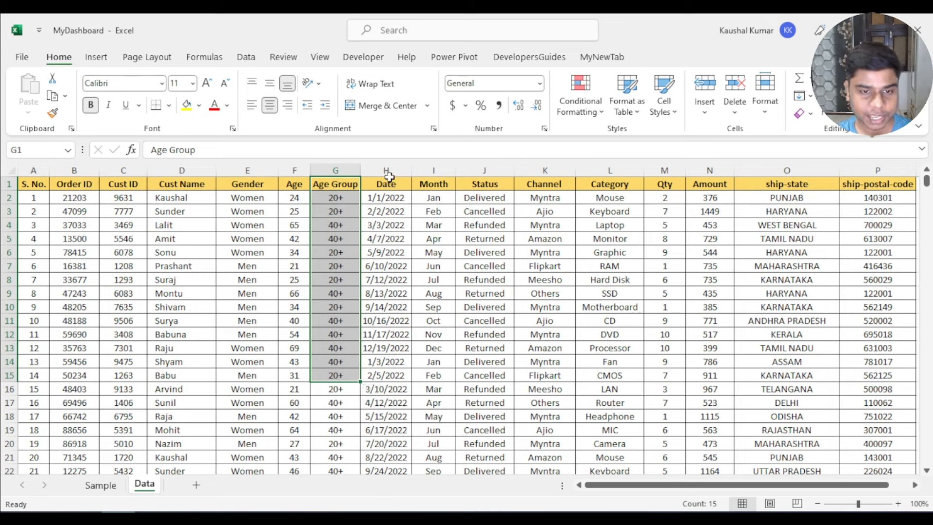
pyautogui.moveTo(386, 184); pyautogui.dragTo(387, 279)
pyautogui.moveTo(433, 183); pyautogui.dragTo(432, 266)
pyautogui.moveTo(491, 180); pyautogui.dragTo(486, 336)
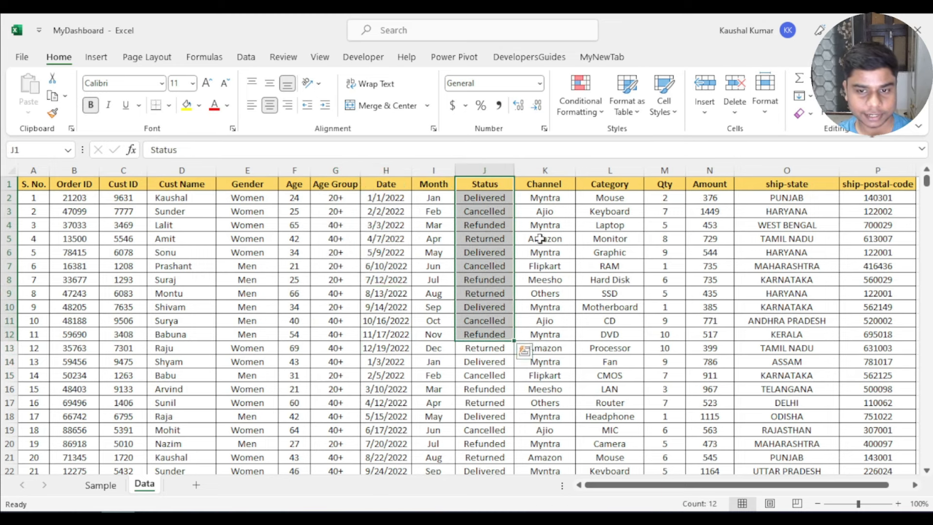
pyautogui.moveTo(557, 183); pyautogui.dragTo(573, 302)
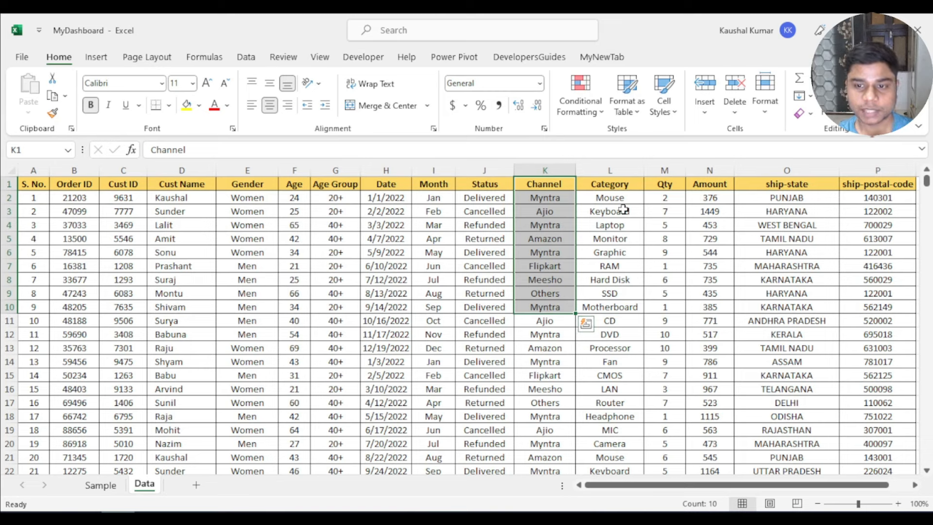
pyautogui.moveTo(621, 187); pyautogui.dragTo(627, 348)
pyautogui.moveTo(666, 185); pyautogui.dragTo(668, 307)
pyautogui.moveTo(715, 187); pyautogui.dragTo(717, 307)
pyautogui.moveTo(781, 183); pyautogui.dragTo(782, 292)
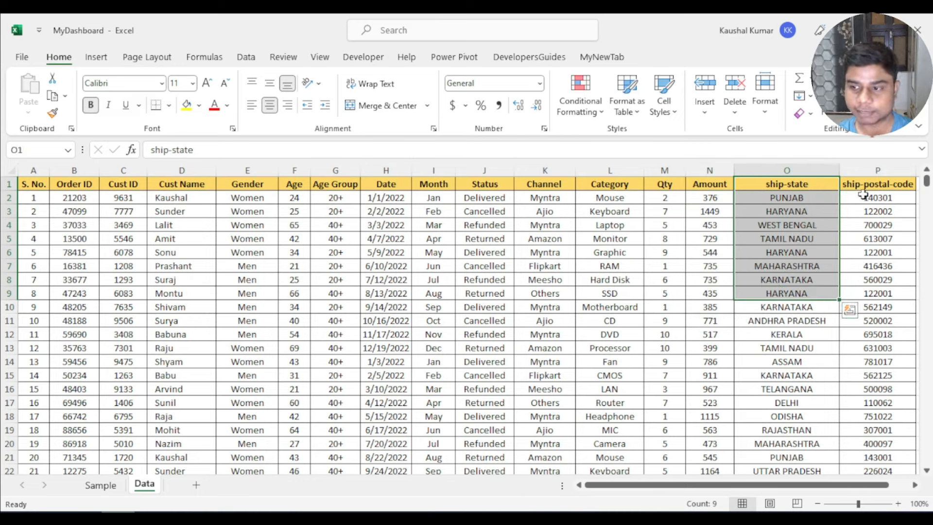
pyautogui.moveTo(868, 185); pyautogui.dragTo(870, 307)
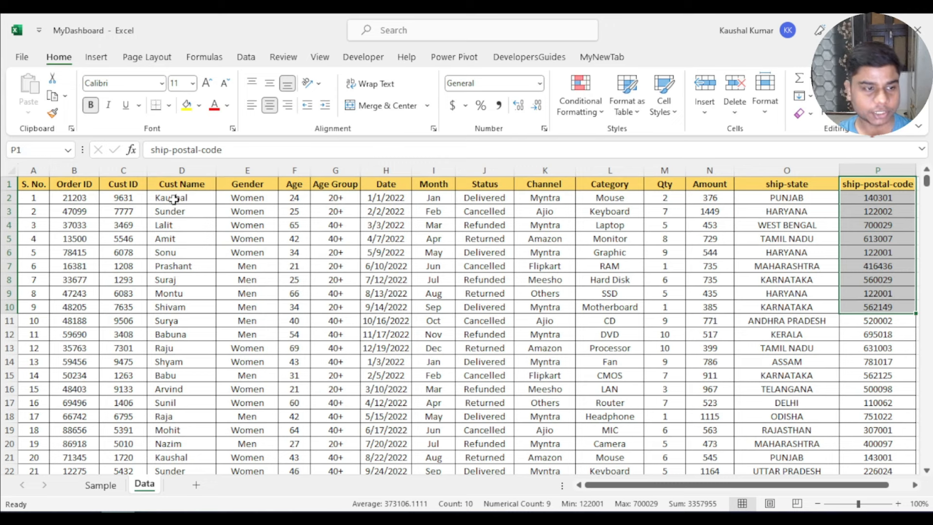
pyautogui.moveTo(73, 185); pyautogui.dragTo(389, 320)
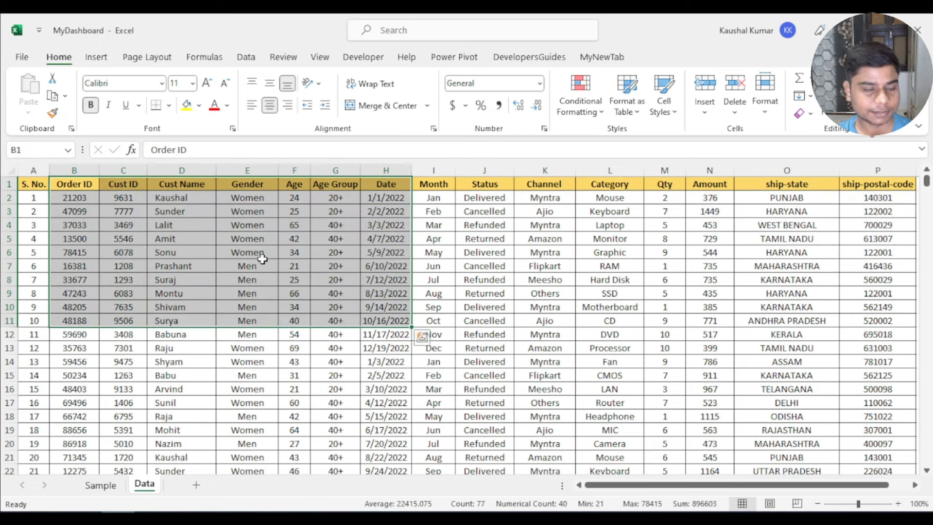
pyautogui.click(105, 190)
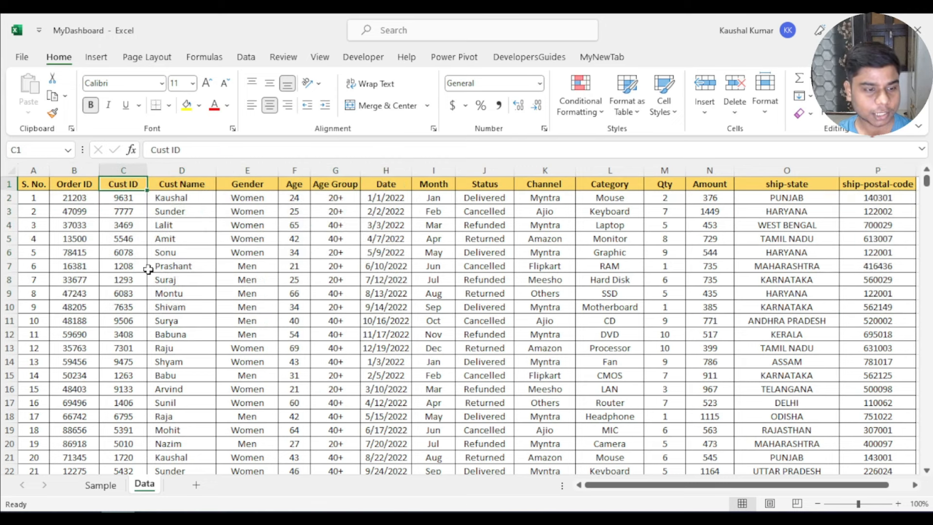
# Add a new worksheet and name it Dashboard
pyautogui.doubleClick(199, 488)
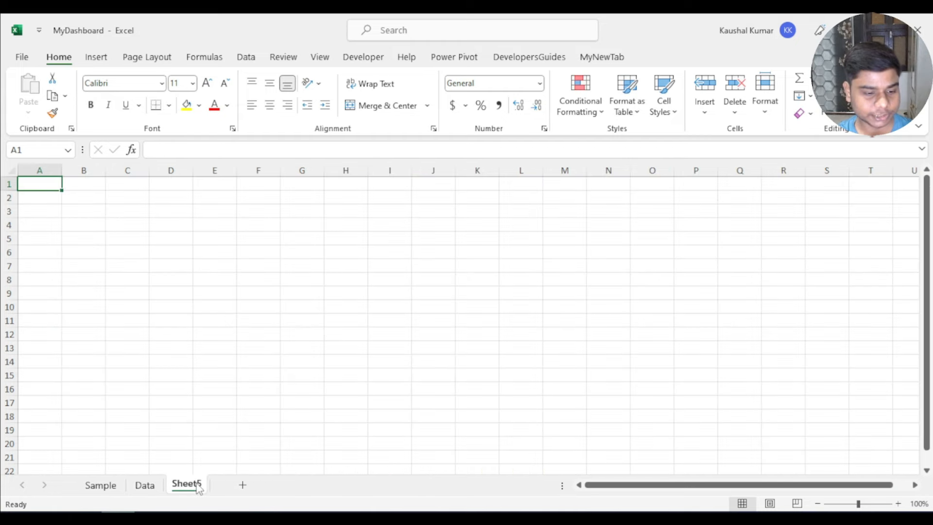
pyautogui.doubleClick(198, 485)
pyautogui.write('Dashb')
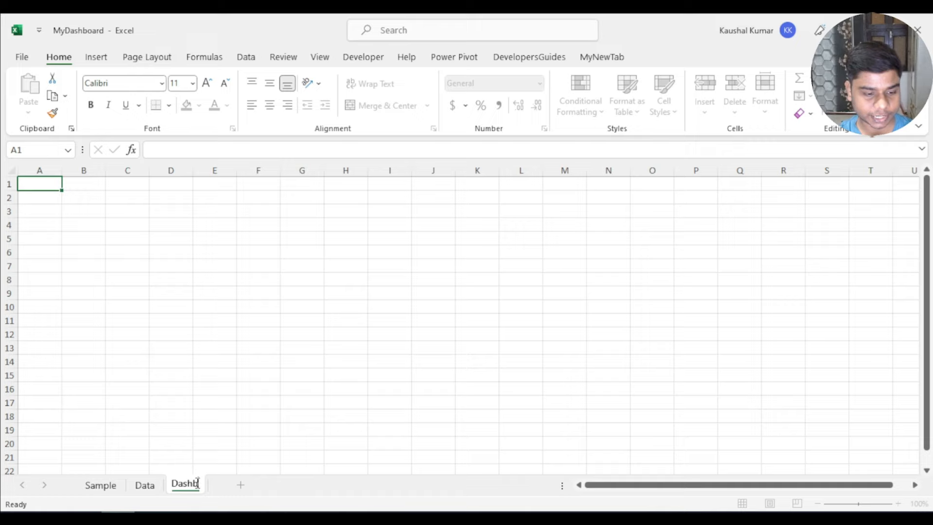
pyautogui.write('oard')
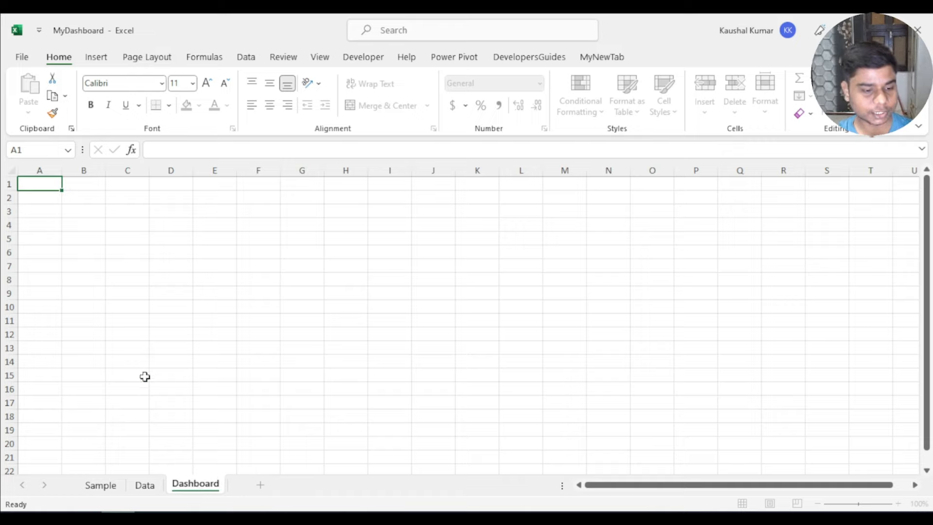
pyautogui.click(145, 377)
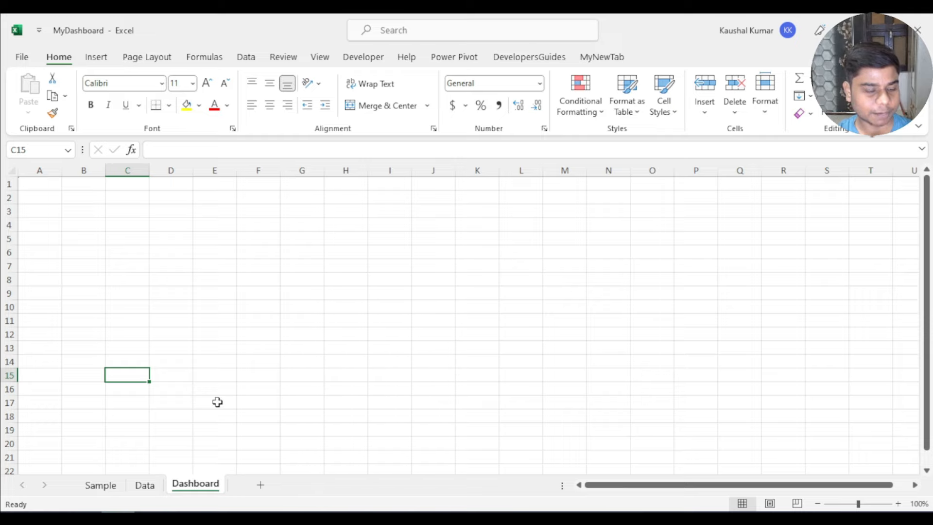
# Hide the gridlines and headings on the Dashboard sheet and move the sheet in front of Data
pyautogui.click(144, 59)
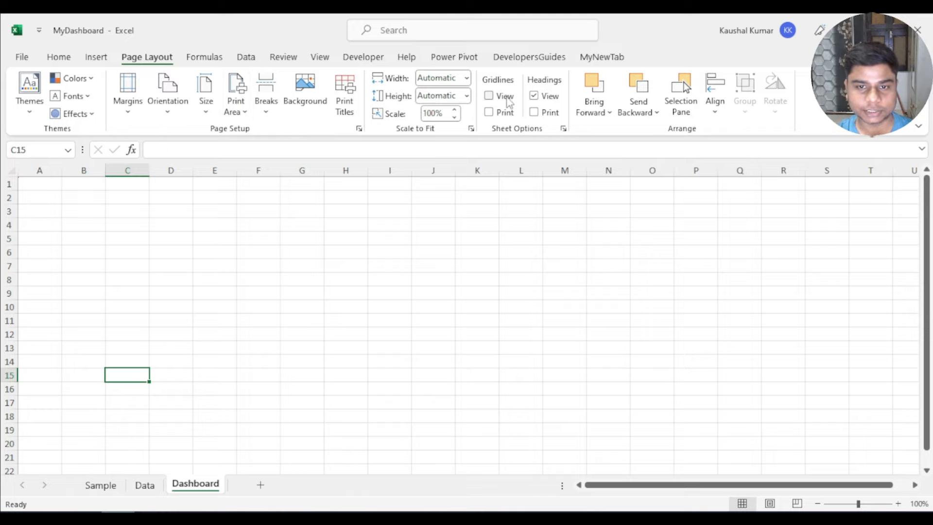
pyautogui.click(541, 97)
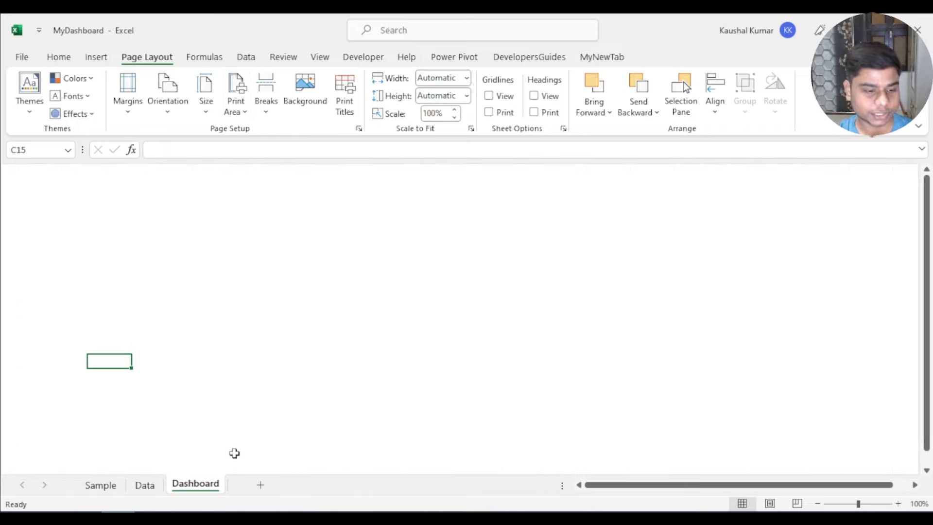
pyautogui.click(151, 485)
pyautogui.moveTo(227, 495); pyautogui.dragTo(226, 493)
pyautogui.click(157, 485)
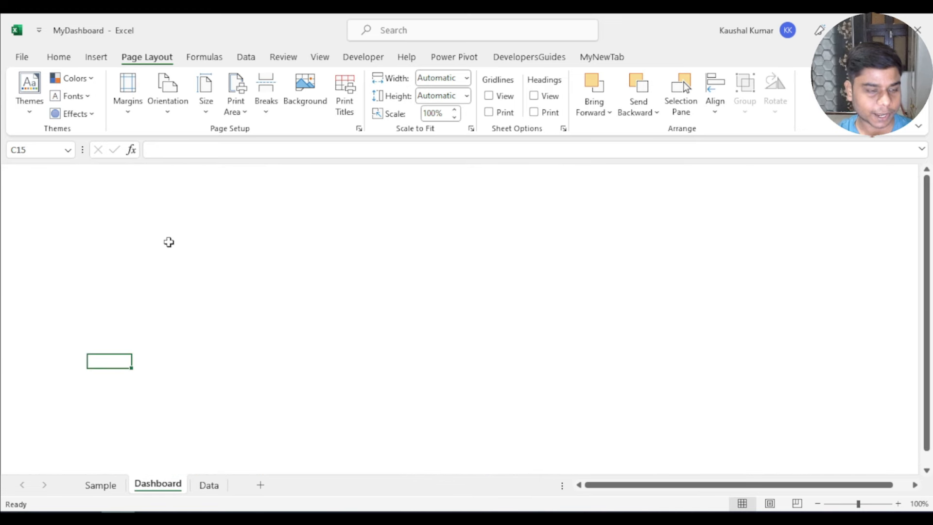
pyautogui.click(59, 57)
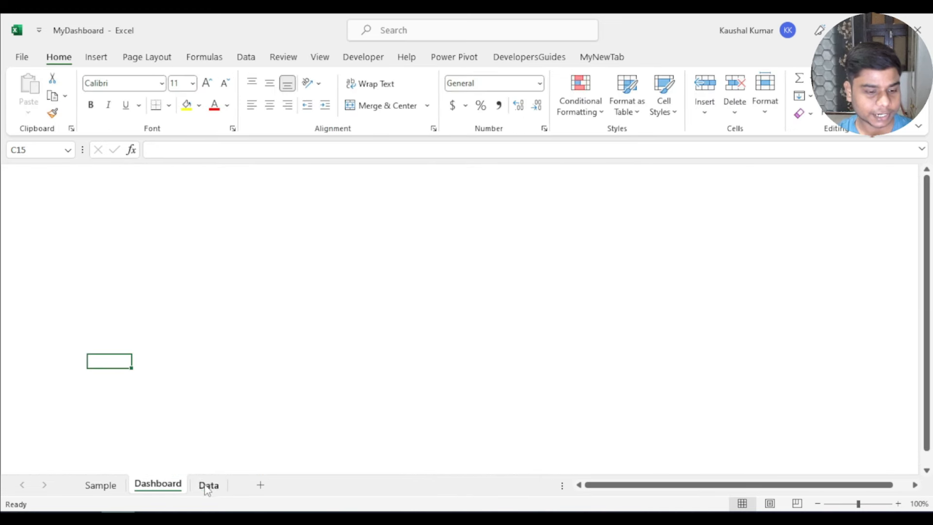
# Create a PivotTable on a new worksheet from the Data sheet's range A1:P501
pyautogui.click(208, 485)
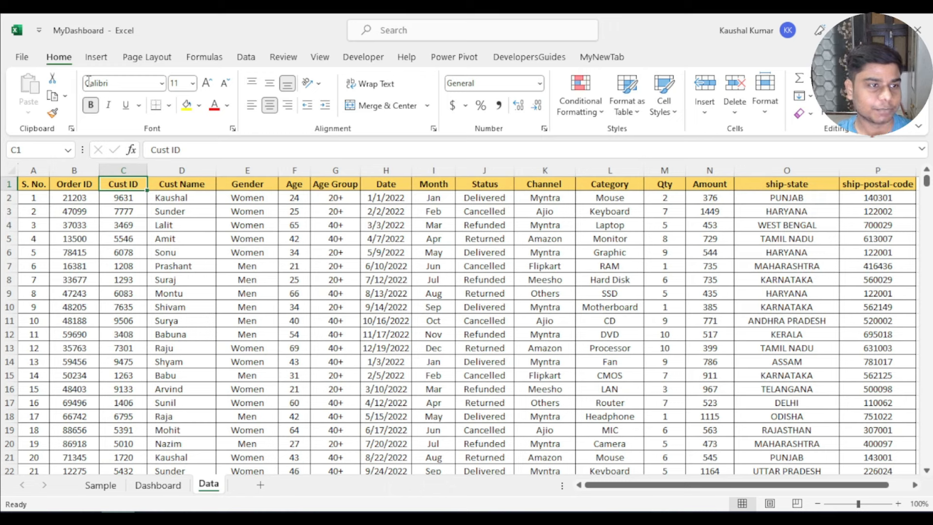
pyautogui.click(96, 57)
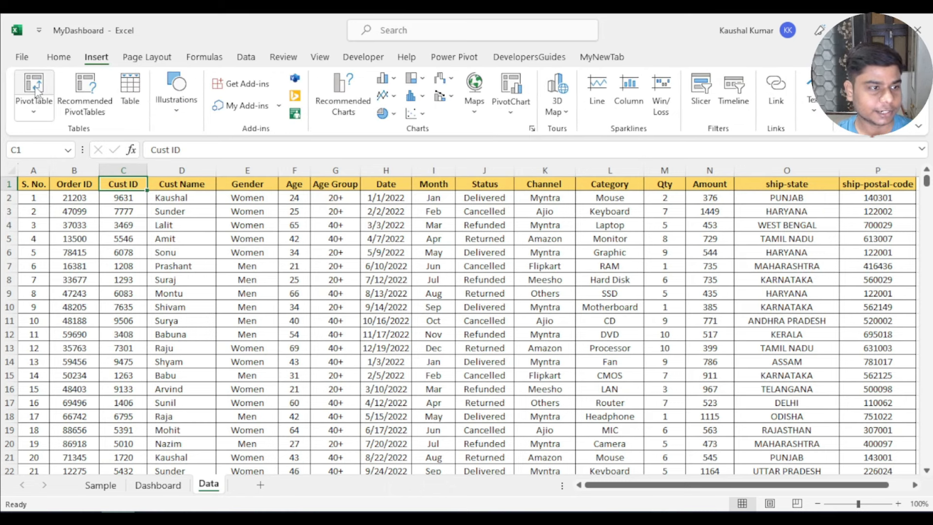
pyautogui.click(35, 91)
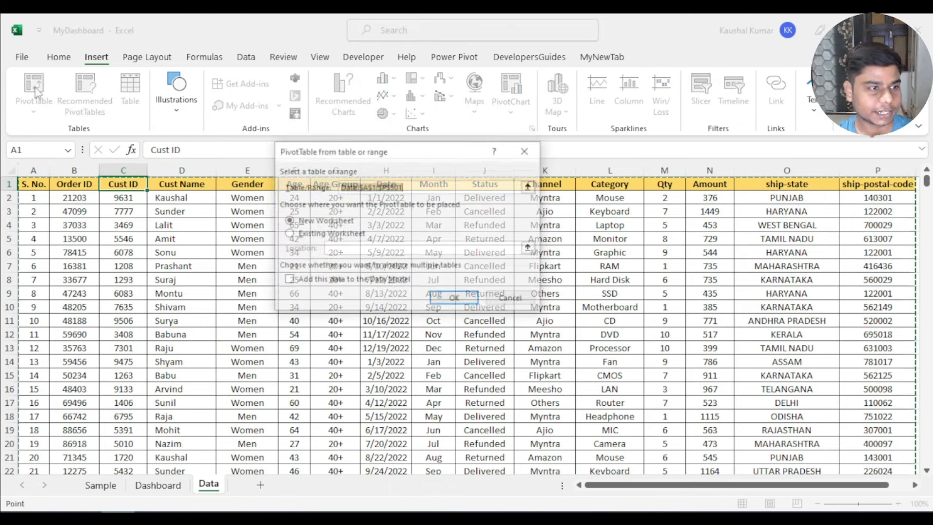
pyautogui.moveTo(321, 155); pyautogui.dragTo(314, 187)
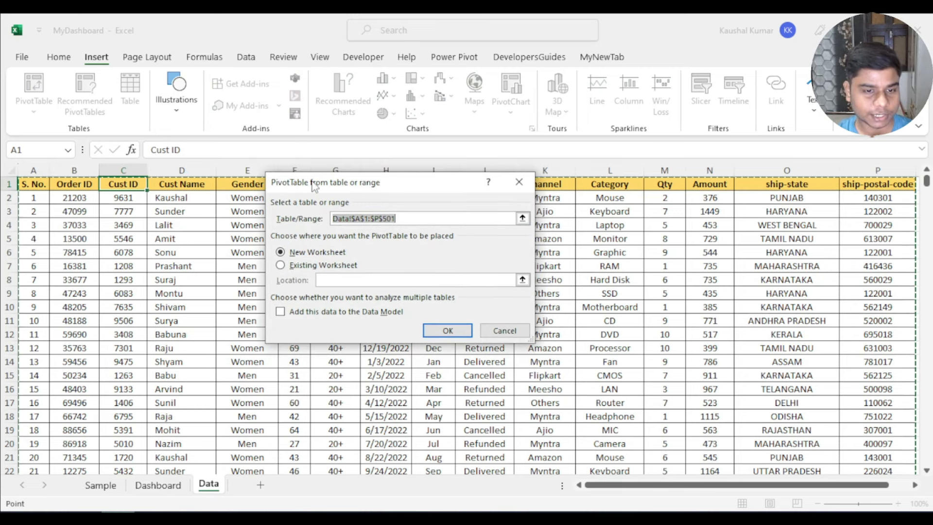
pyautogui.click(443, 329)
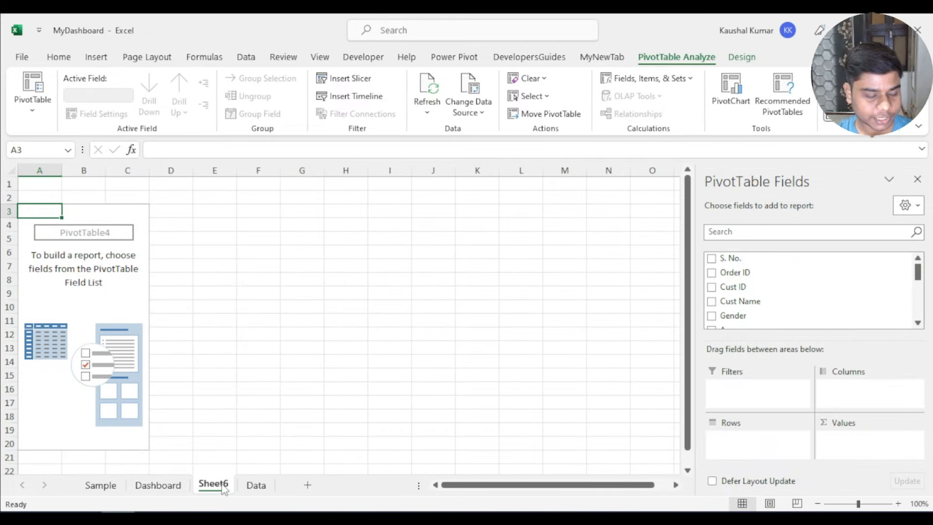
# Rename the PivotTable's sheet Channels, move it after the Data sheet and activate its empty PivotTable
pyautogui.doubleClick(223, 487)
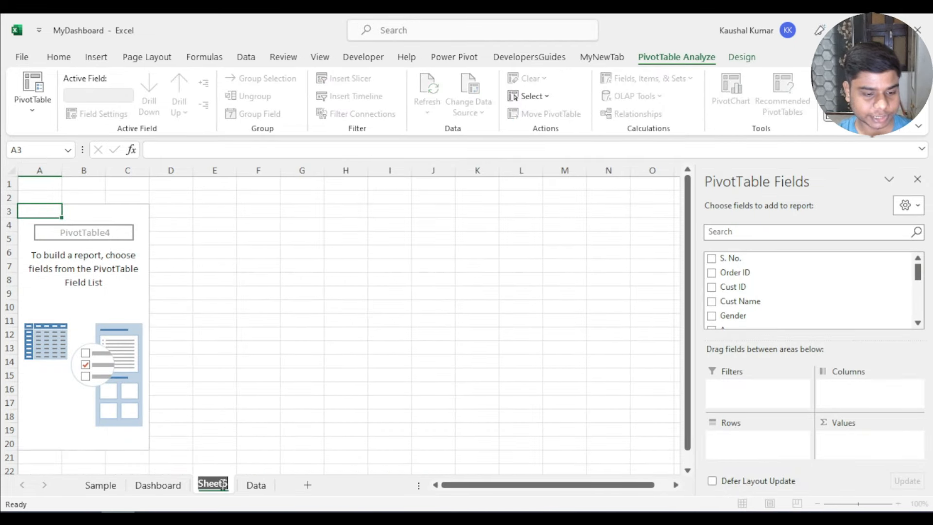
pyautogui.write('C')
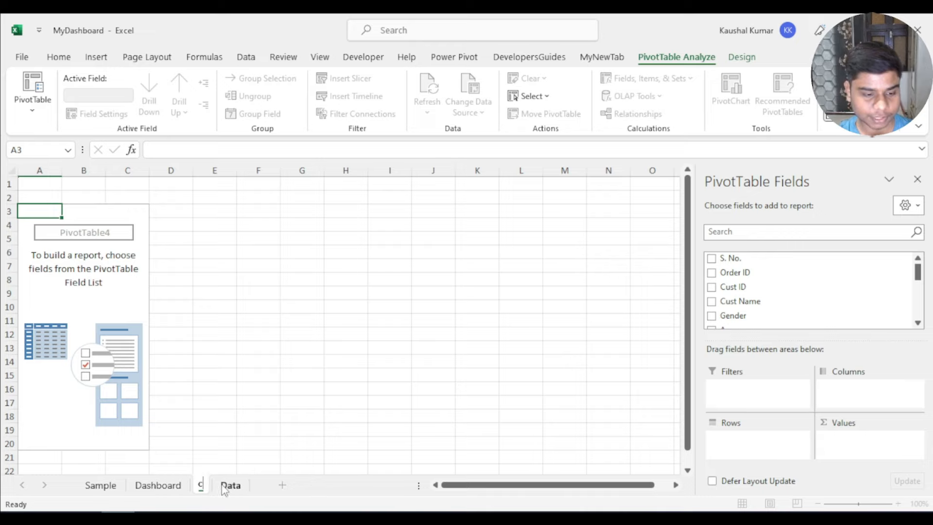
pyautogui.write('hannels')
pyautogui.click(218, 393)
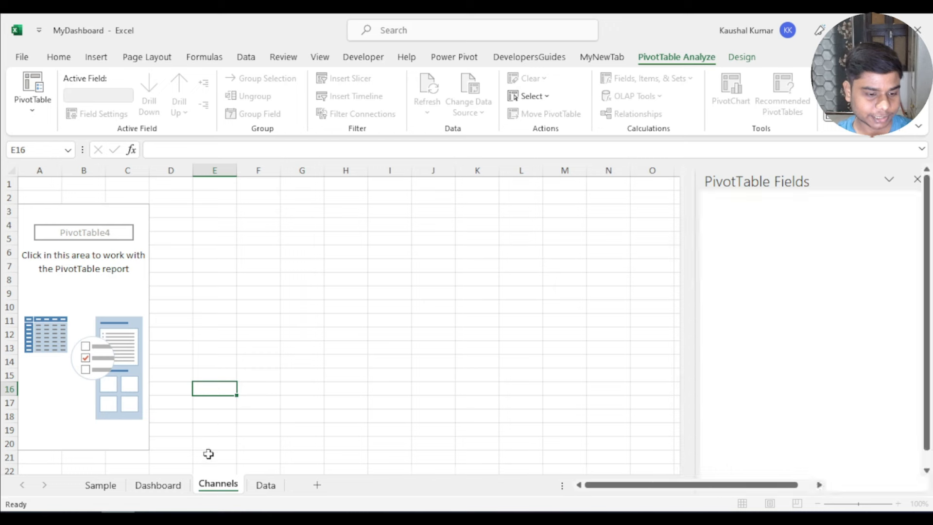
pyautogui.moveTo(209, 485); pyautogui.dragTo(281, 494)
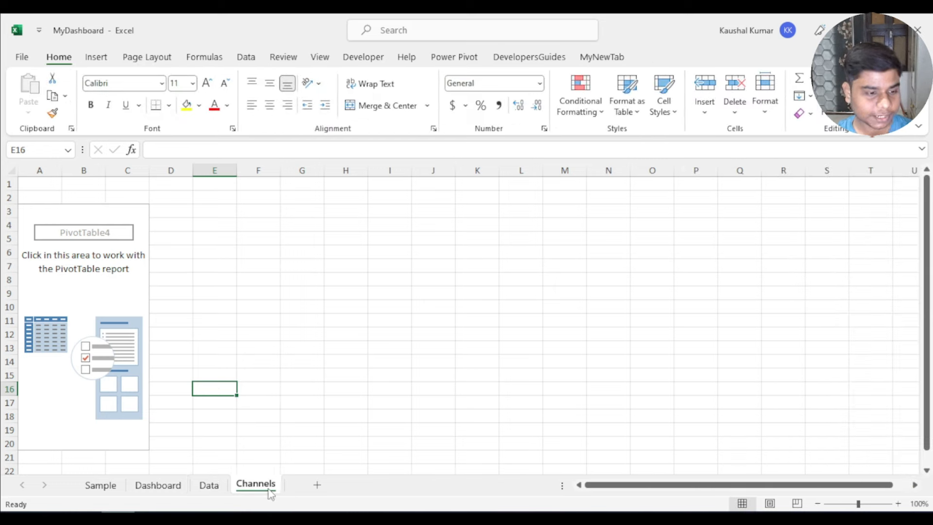
pyautogui.click(112, 282)
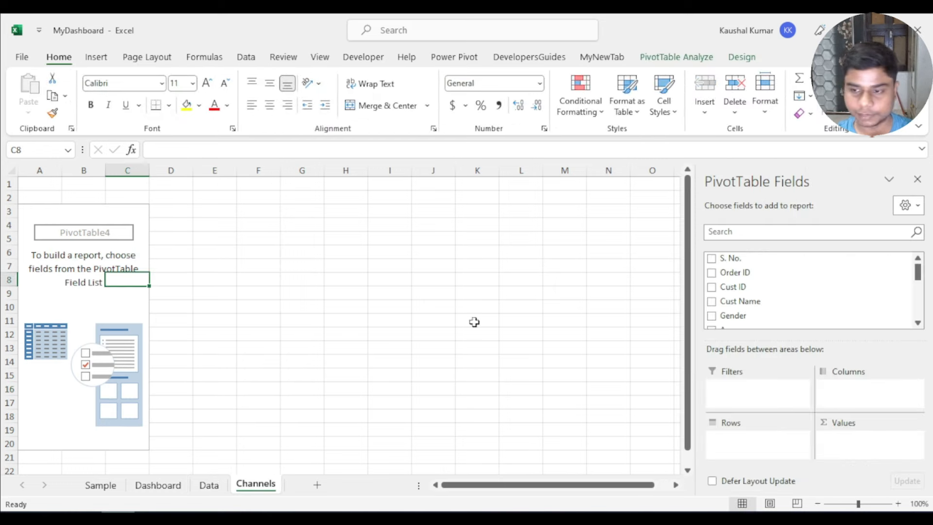
# Add the Channel field to the PivotTable's rows and the Order ID field to its values
pyautogui.scroll(-3, 732, 309)
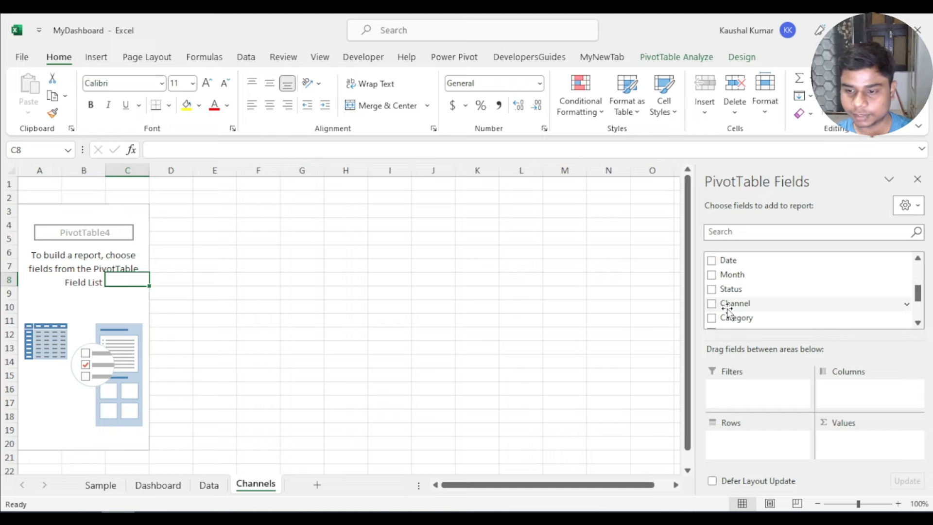
pyautogui.moveTo(723, 304); pyautogui.dragTo(727, 443)
pyautogui.scroll(3, 733, 316)
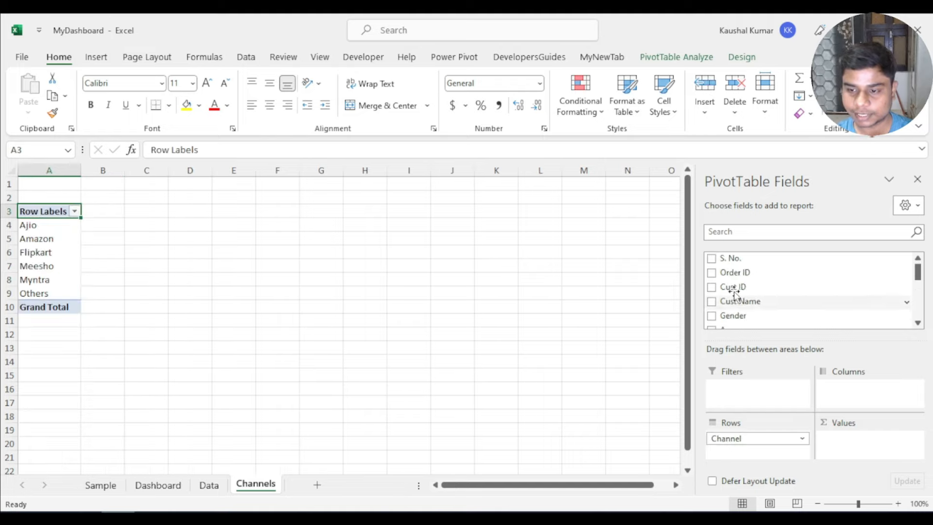
pyautogui.moveTo(732, 272); pyautogui.dragTo(864, 457)
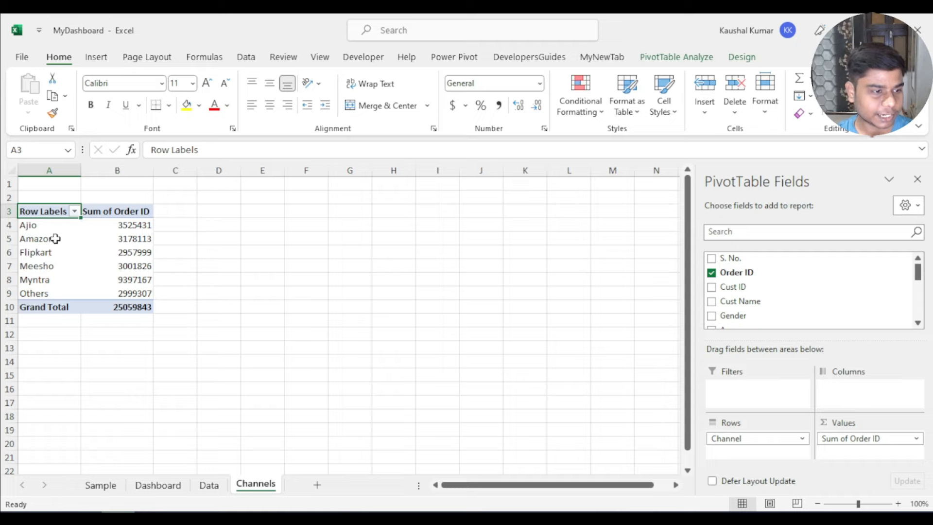
# Change the Order ID value field so it is summarized by Count
pyautogui.moveTo(48, 225); pyautogui.dragTo(49, 307)
pyautogui.moveTo(121, 225); pyautogui.dragTo(125, 276)
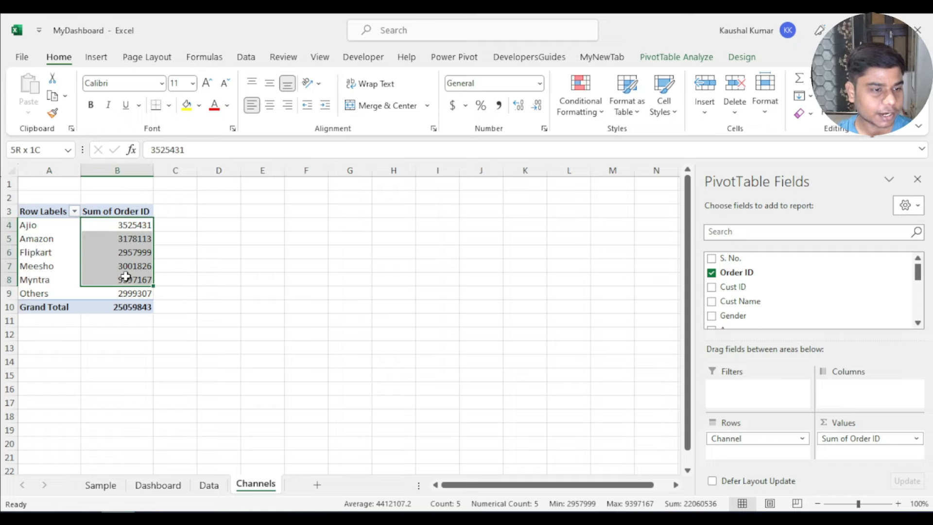
pyautogui.click(127, 226)
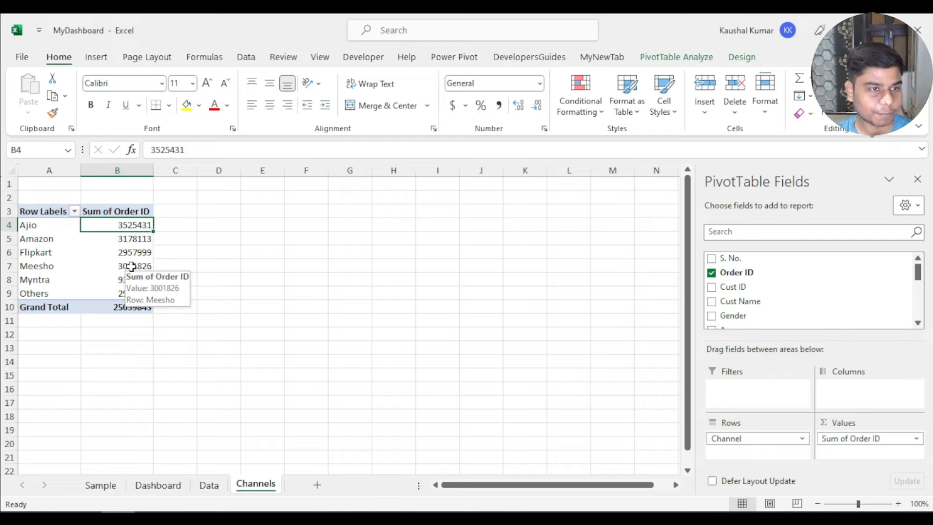
pyautogui.click(671, 58)
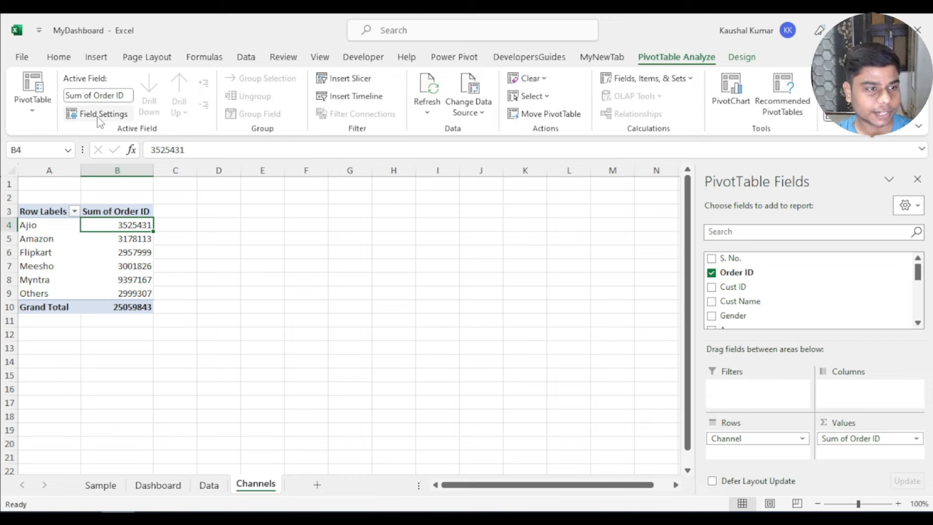
pyautogui.click(98, 115)
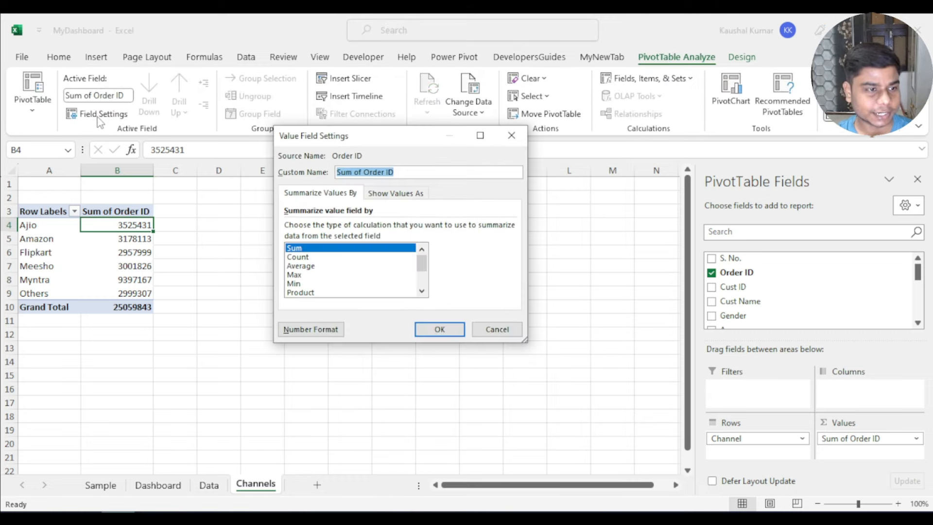
pyautogui.click(302, 257)
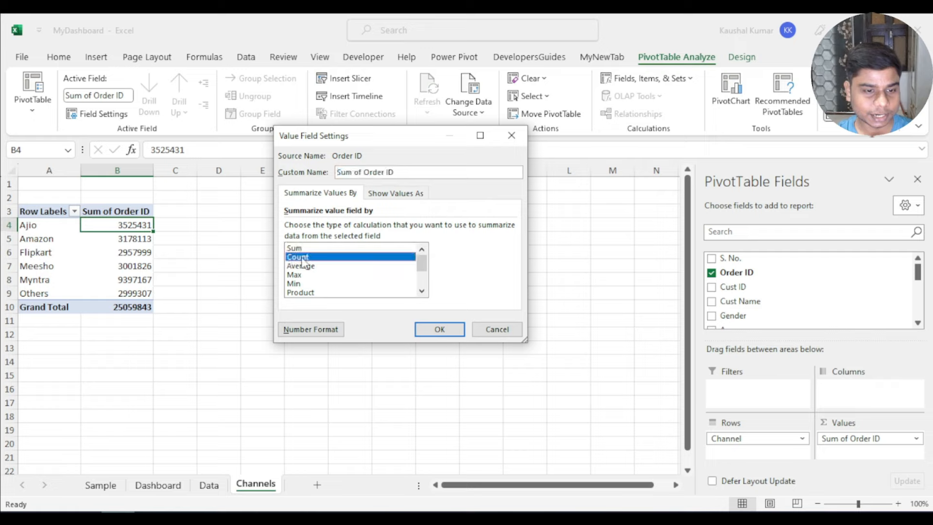
pyautogui.click(425, 332)
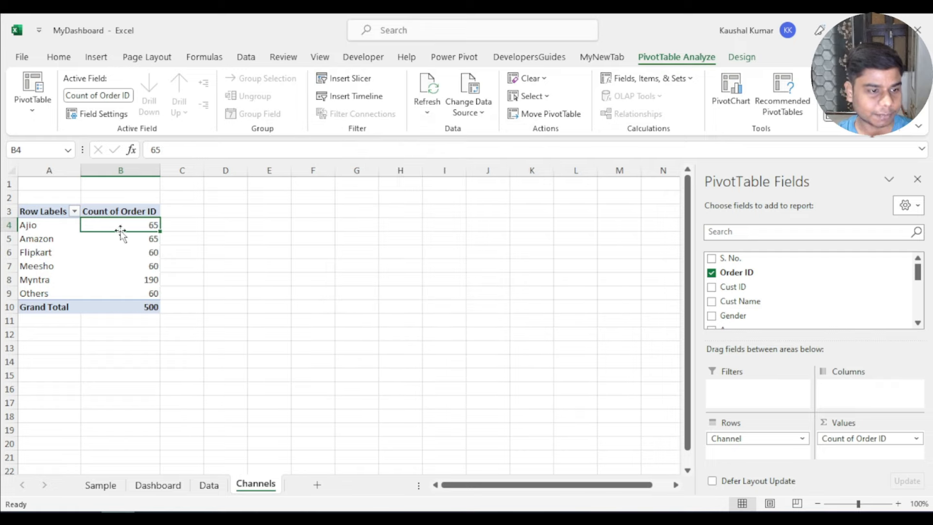
# Review the order counts per channel and the grand total in the PivotTable
pyautogui.moveTo(118, 232); pyautogui.dragTo(122, 288)
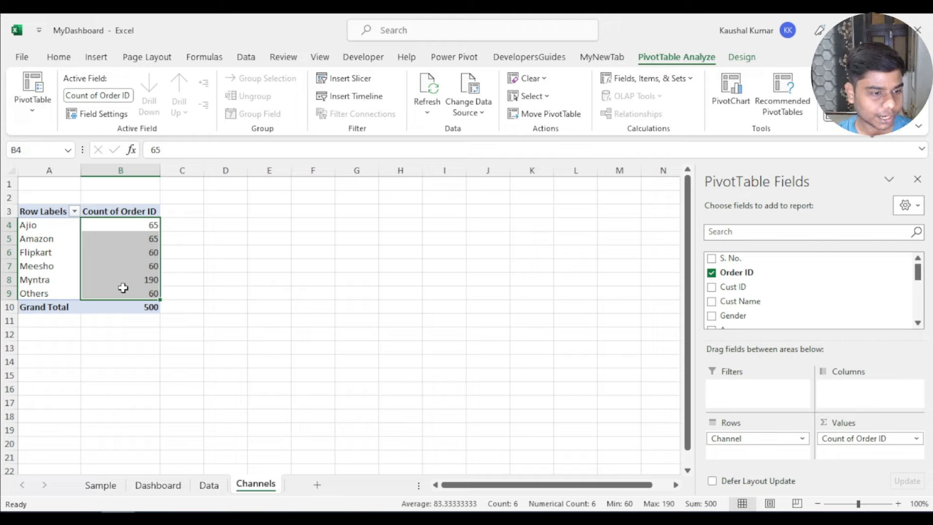
pyautogui.click(121, 306)
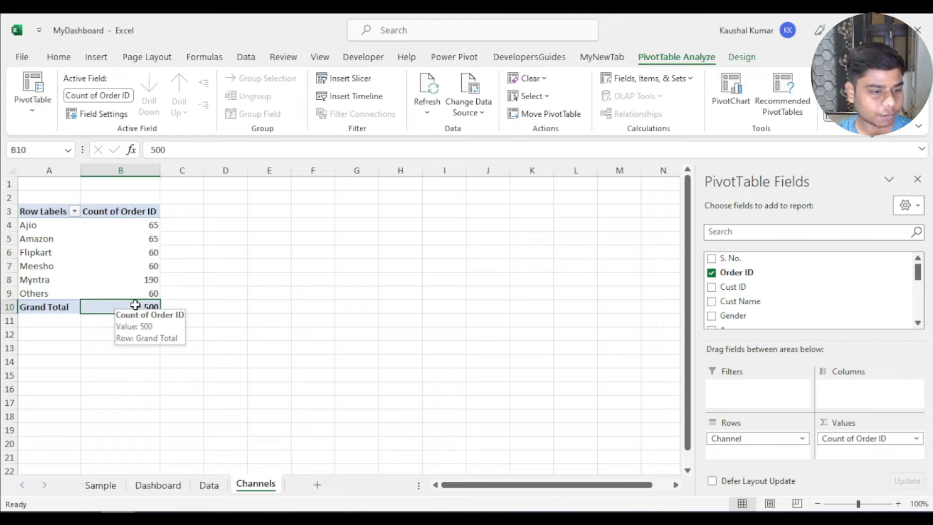
pyautogui.moveTo(147, 229); pyautogui.dragTo(139, 296)
pyautogui.click(137, 304)
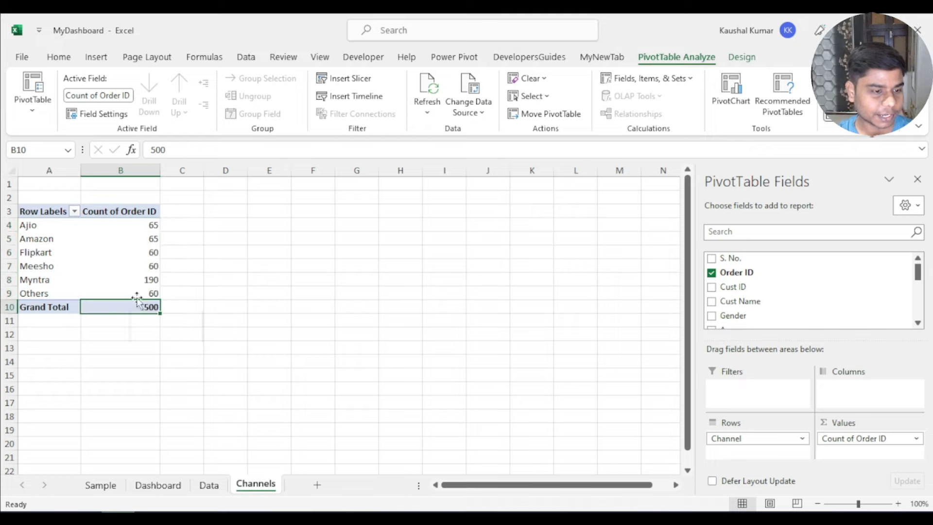
pyautogui.click(129, 278)
pyautogui.click(59, 286)
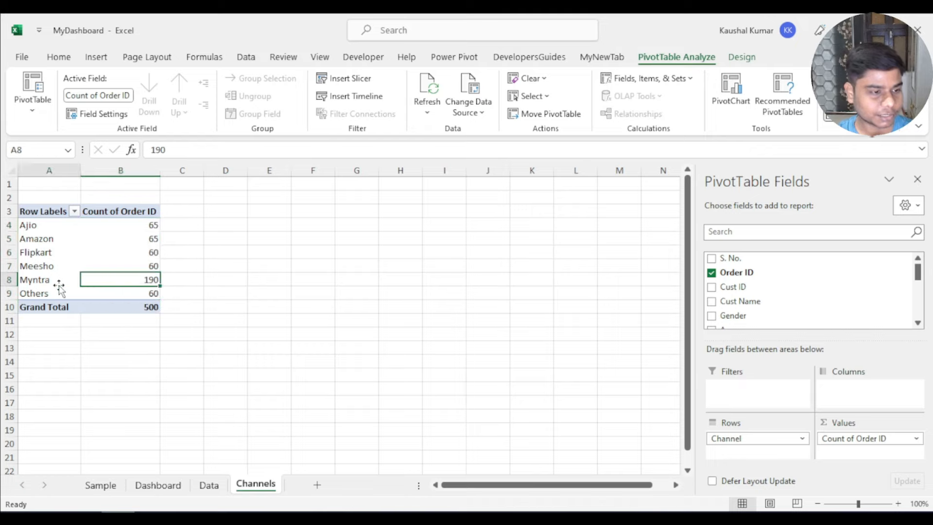
# Insert a Pie PivotChart from the Channels PivotTable and place it beside the table near row 3
pyautogui.click(121, 266)
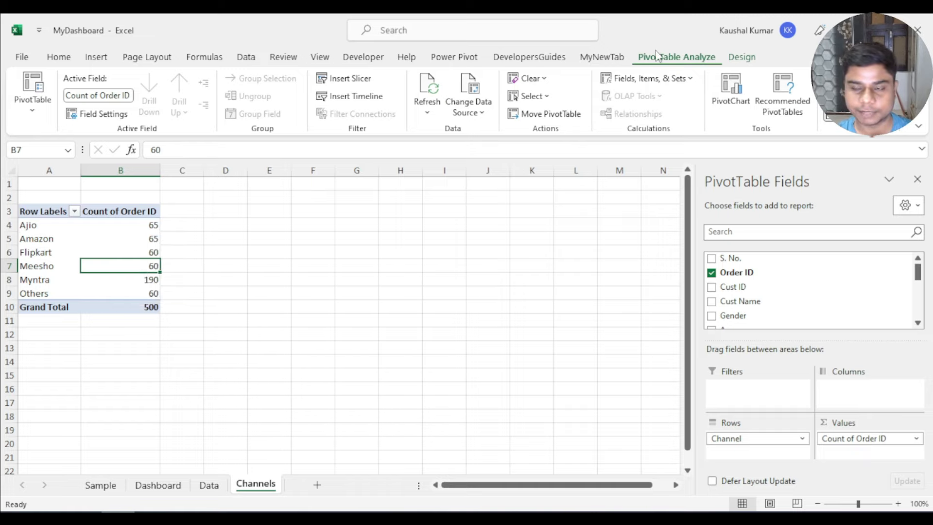
pyautogui.click(733, 89)
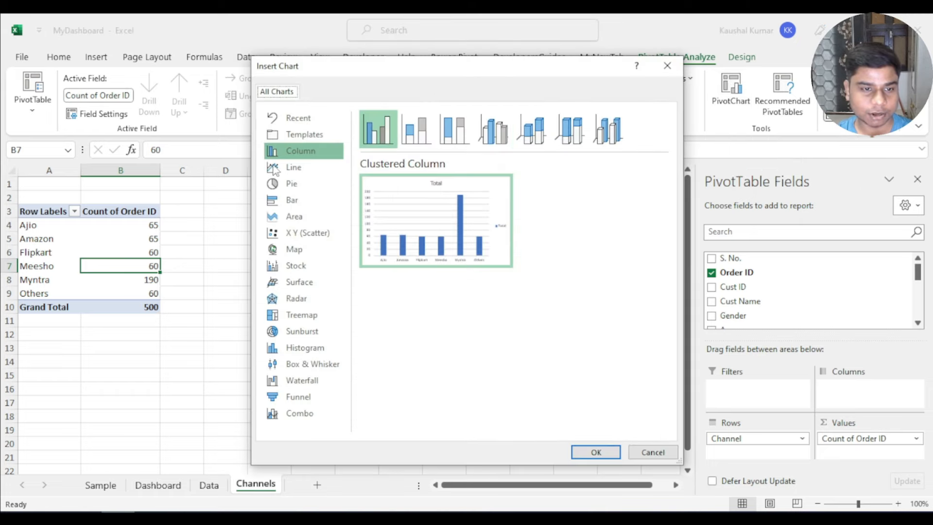
pyautogui.click(292, 187)
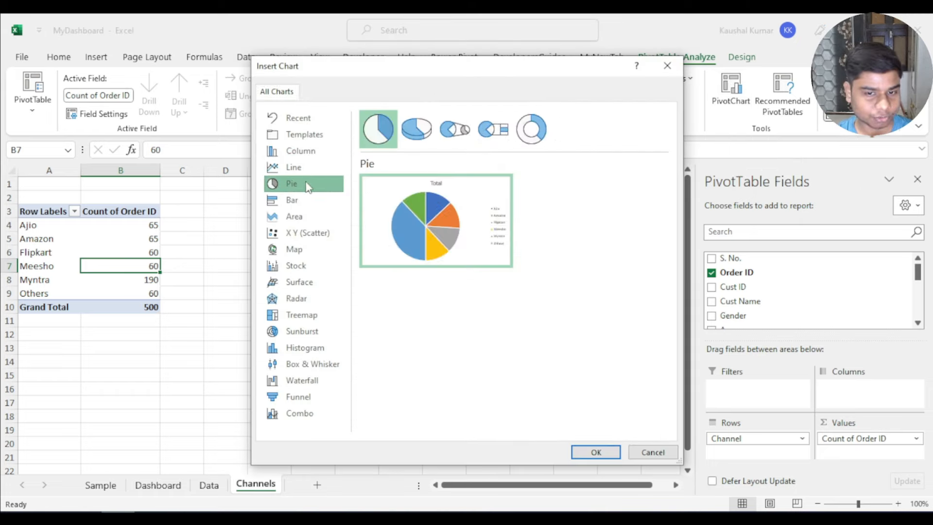
pyautogui.click(593, 452)
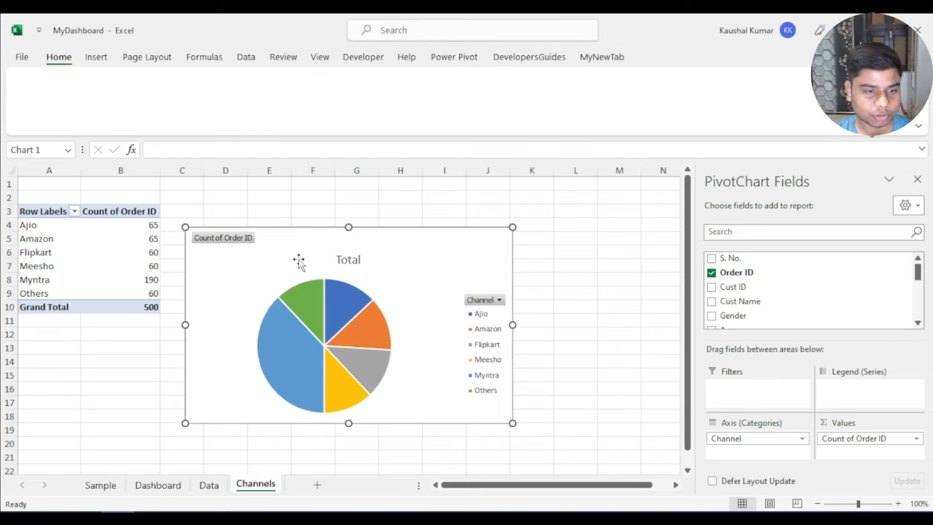
pyautogui.moveTo(291, 235); pyautogui.dragTo(299, 220)
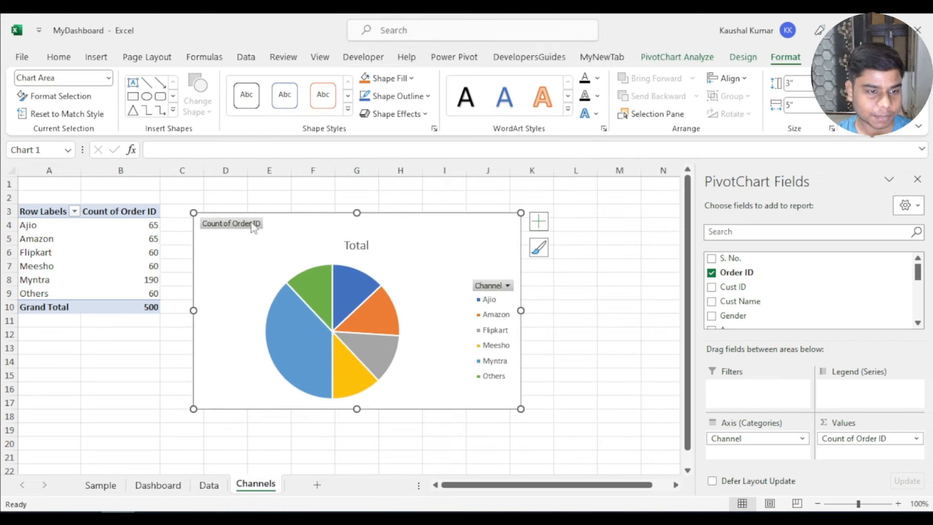
# Hide all field buttons on the pie chart and change its title to Channels
pyautogui.rightClick(217, 226)
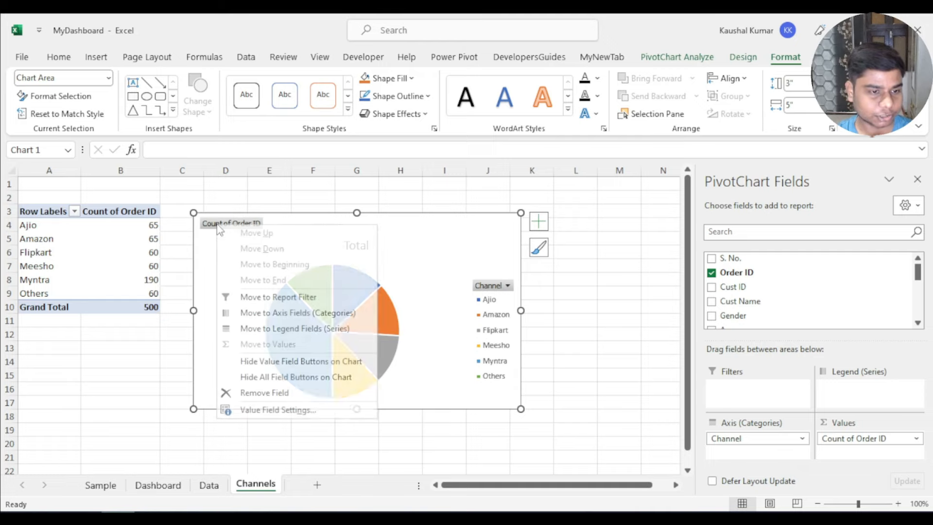
pyautogui.click(261, 377)
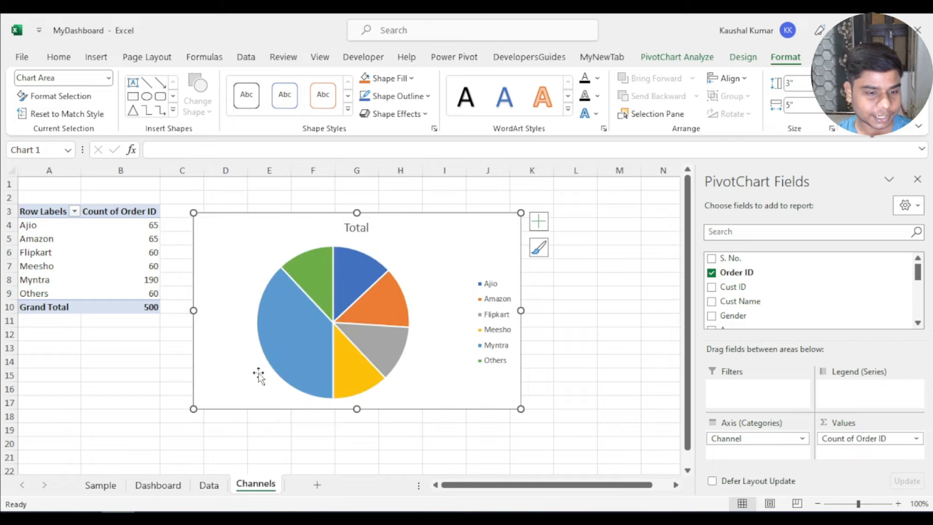
pyautogui.doubleClick(352, 225)
pyautogui.doubleClick(352, 225)
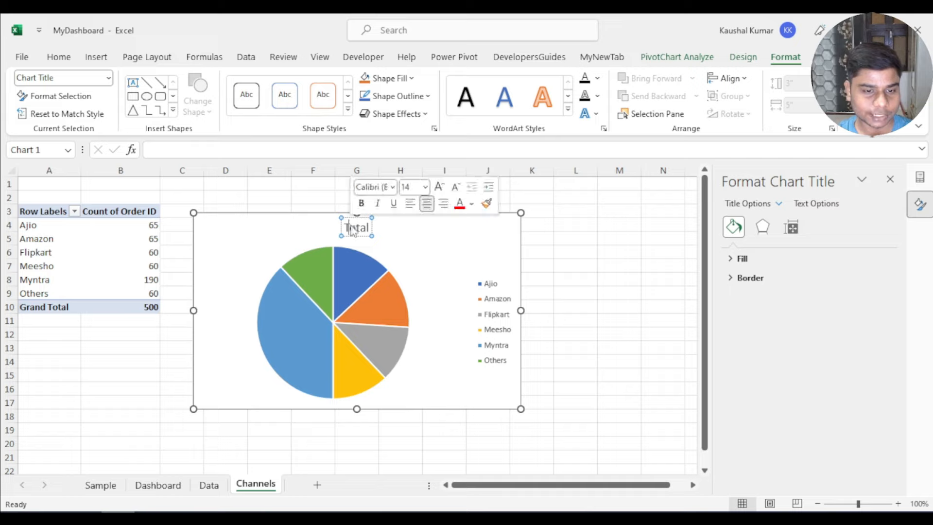
pyautogui.write('Channels')
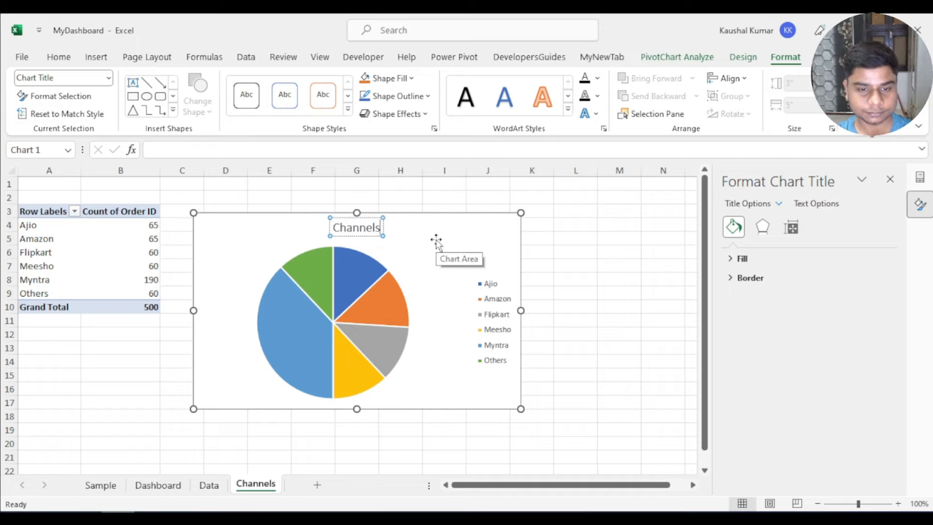
pyautogui.click(436, 240)
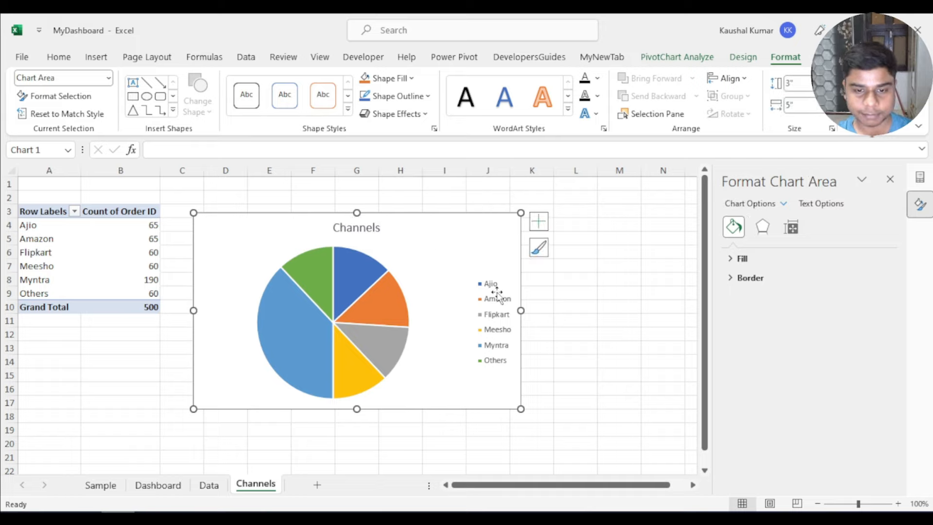
# Narrow the pie chart to about 3.38" wide and add data labels positioned at Center
pyautogui.moveTo(520, 310); pyautogui.dragTo(414, 310)
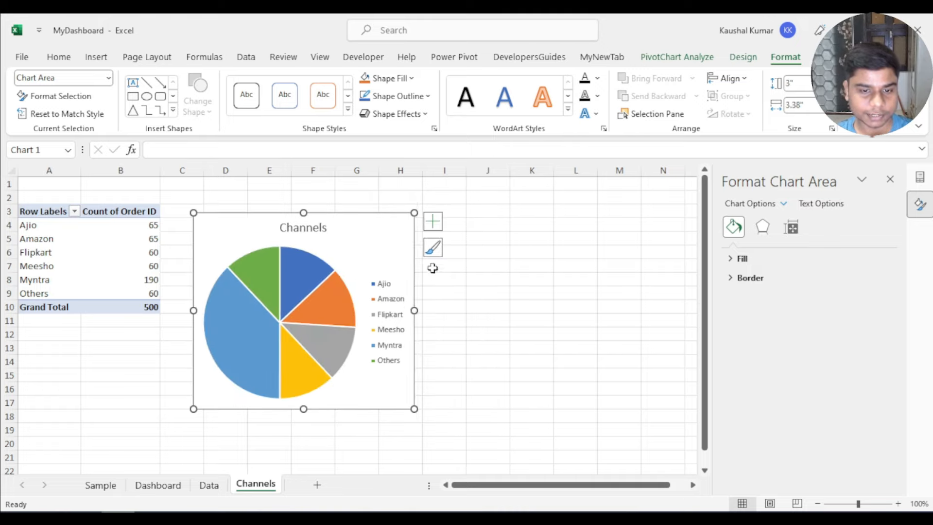
pyautogui.click(435, 224)
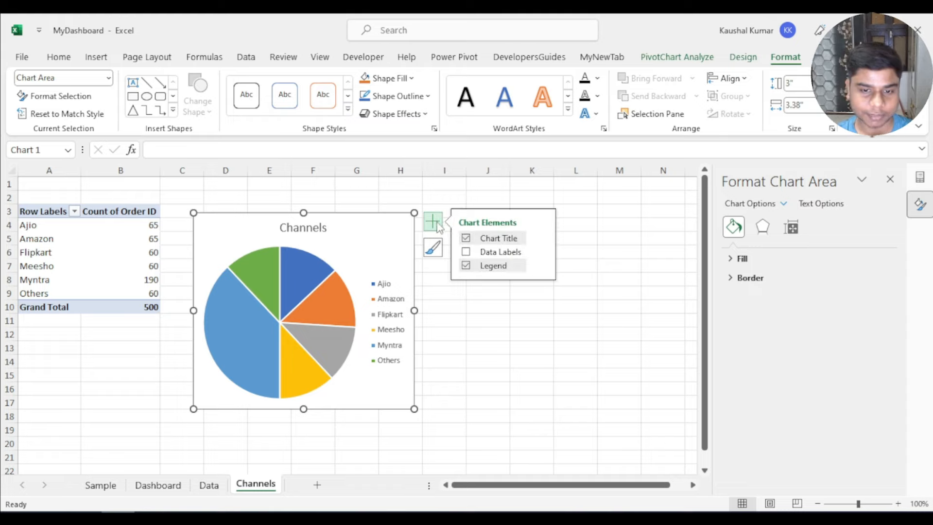
pyautogui.click(467, 252)
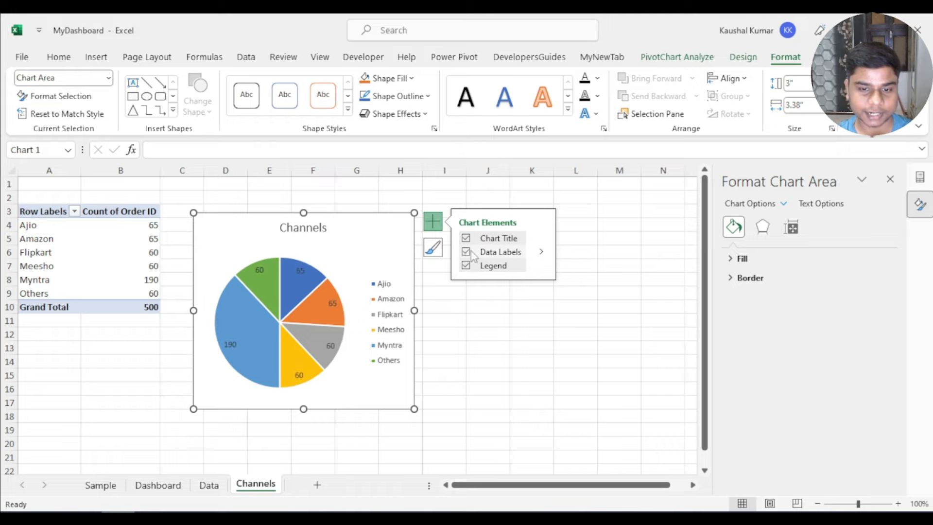
pyautogui.click(541, 252)
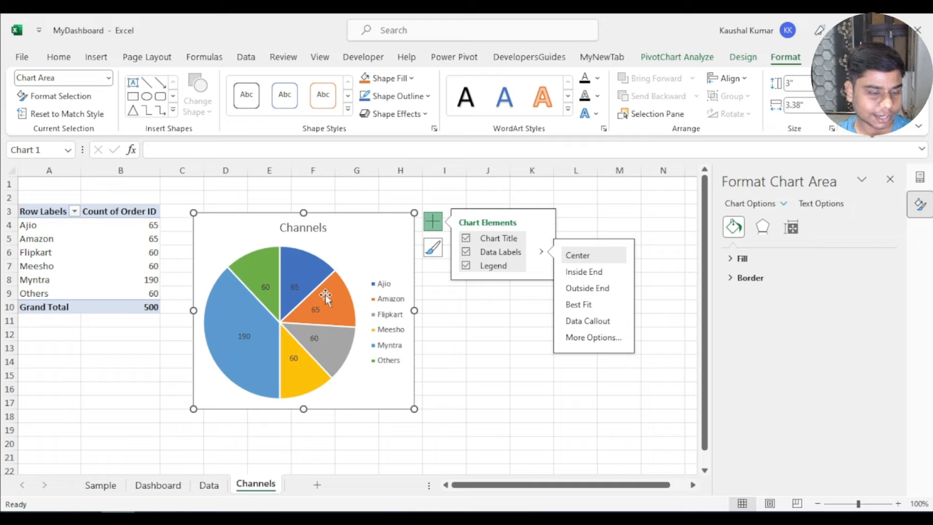
# Show the PivotTable's Count of Order ID values as % of Grand Total
pyautogui.moveTo(149, 305)
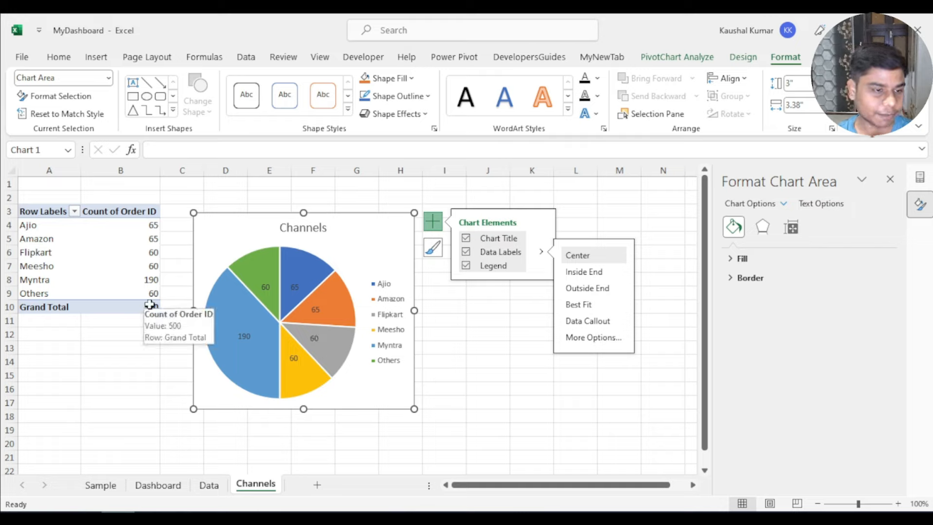
pyautogui.click(147, 306)
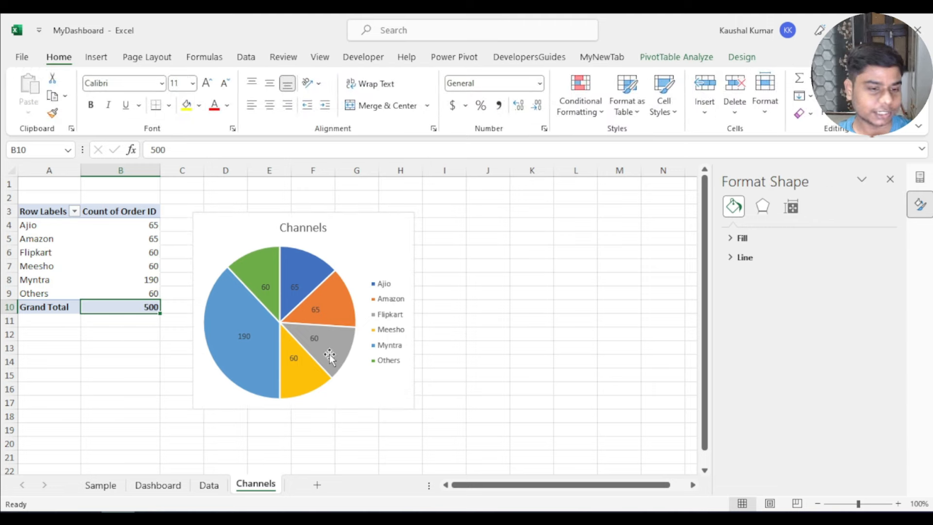
pyautogui.moveTo(305, 316)
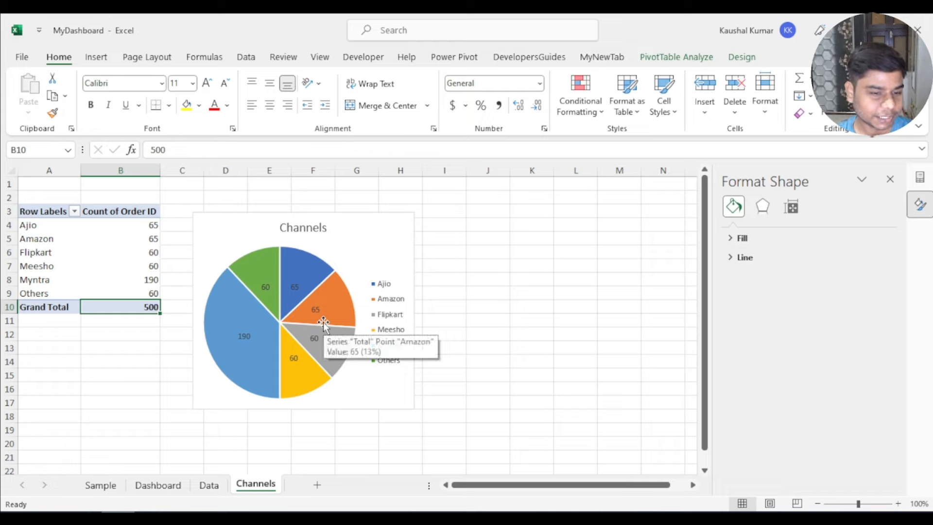
pyautogui.moveTo(315, 357)
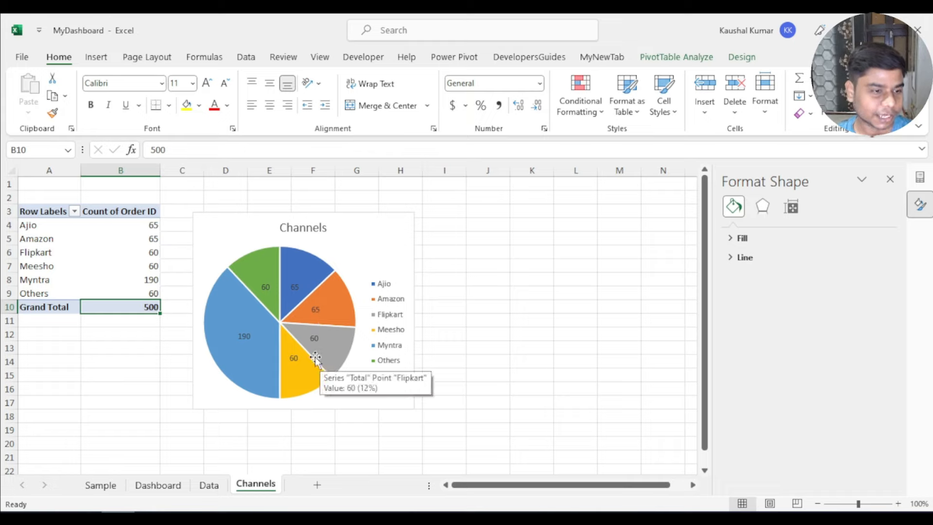
pyautogui.click(131, 266)
pyautogui.click(133, 254)
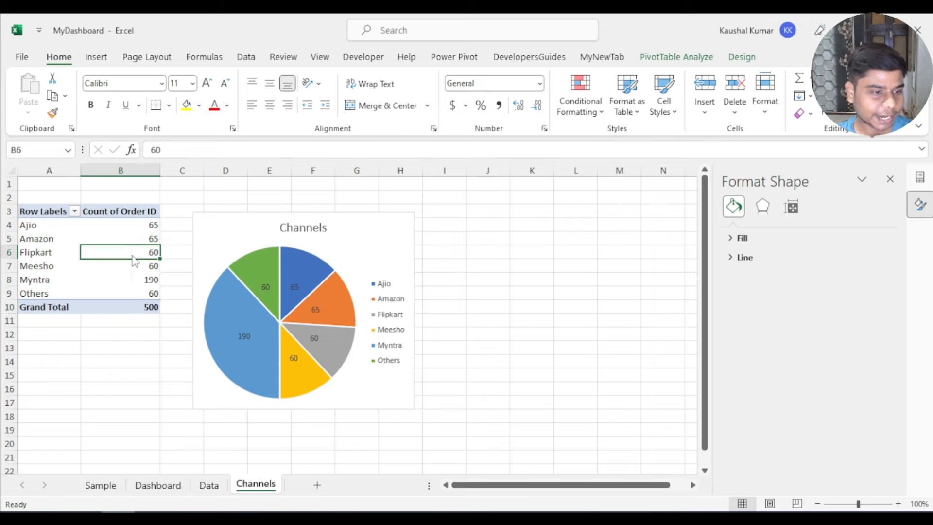
pyautogui.rightClick(133, 255)
pyautogui.moveTo(279, 422)
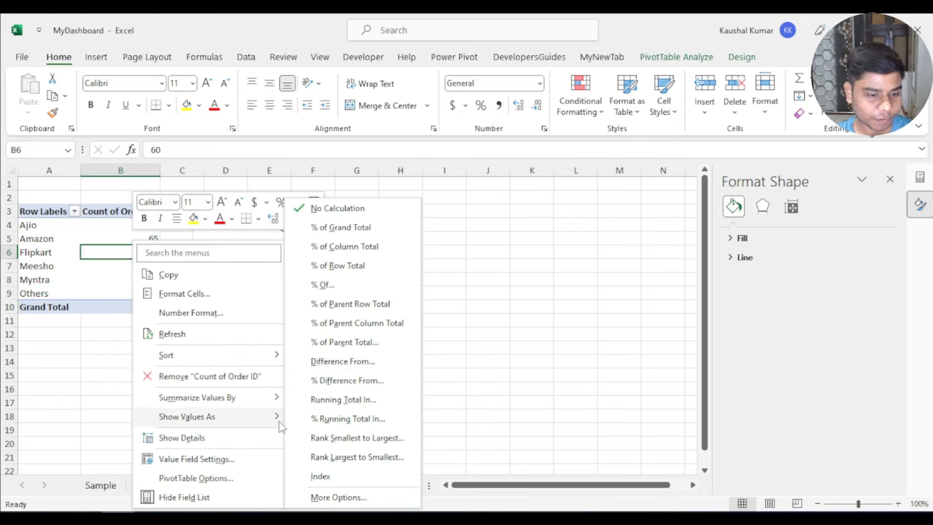
pyautogui.click(342, 228)
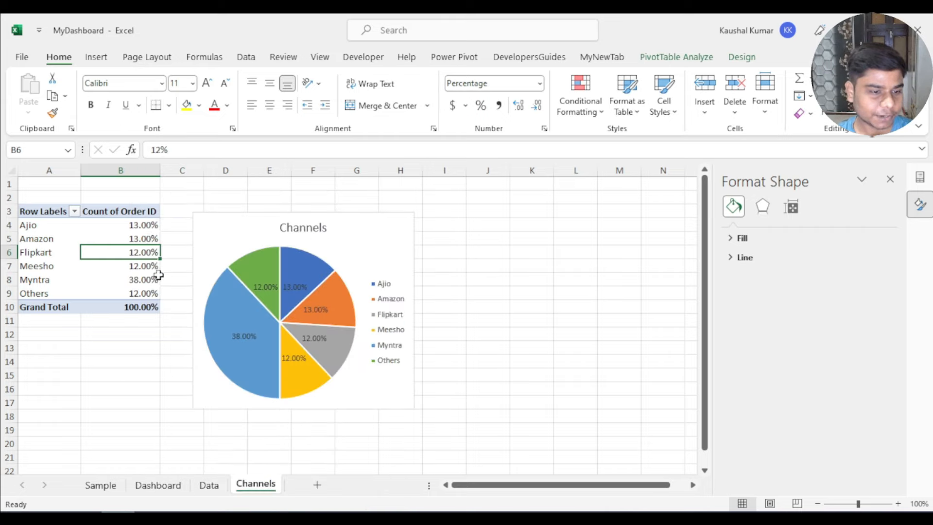
pyautogui.click(135, 308)
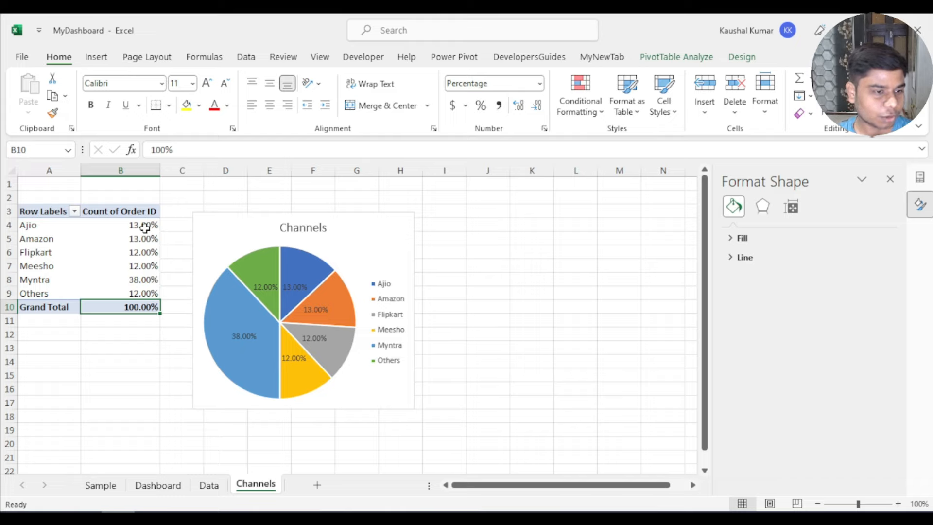
# Format the Count of Order ID percentages in B4:B10 with no decimal places
pyautogui.moveTo(142, 225); pyautogui.dragTo(150, 310)
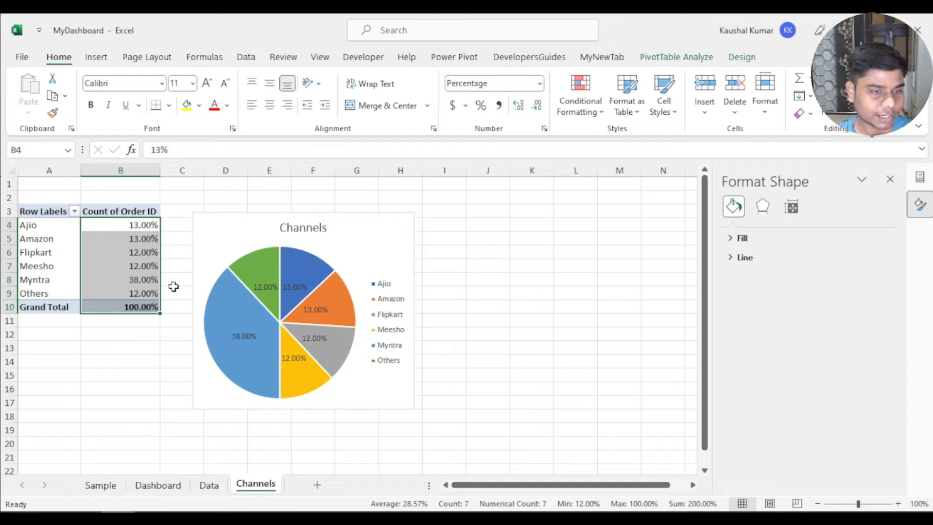
pyautogui.click(536, 106)
pyautogui.click(536, 106)
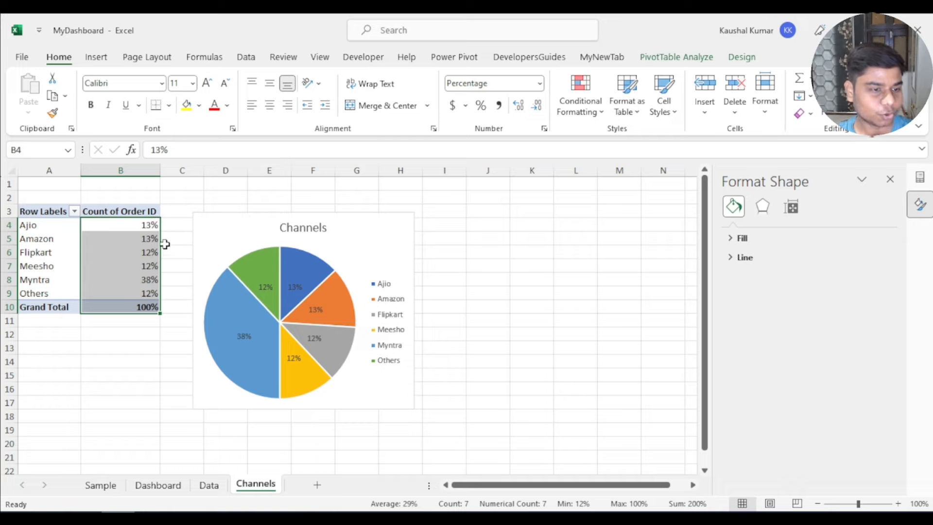
pyautogui.click(179, 221)
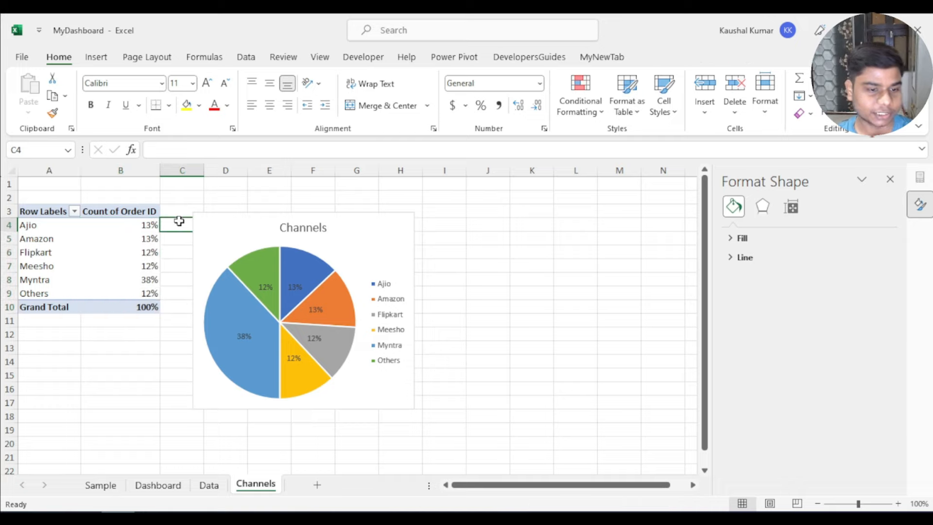
# Move the pie chart up to row 1 beside the PivotTable and inspect its Myntra slice
pyautogui.moveTo(370, 219); pyautogui.dragTo(364, 190)
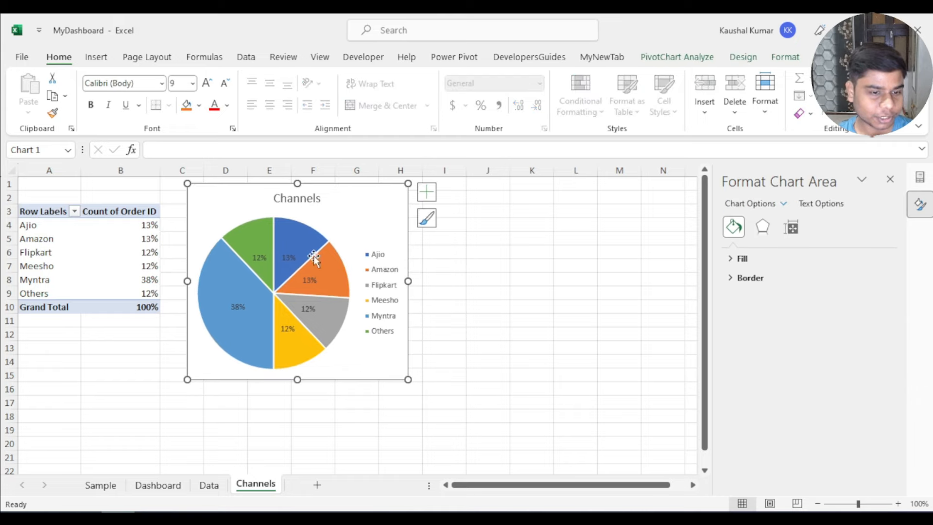
pyautogui.click(226, 318)
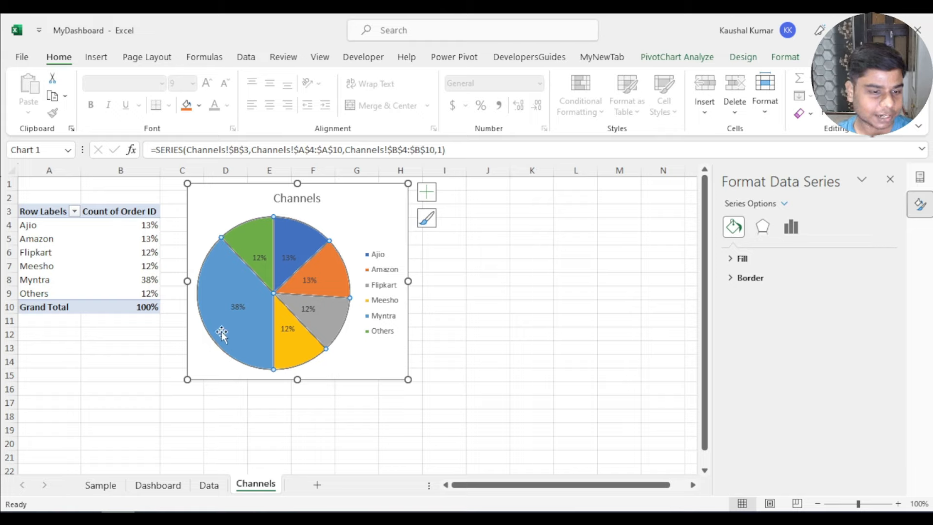
pyautogui.moveTo(230, 327)
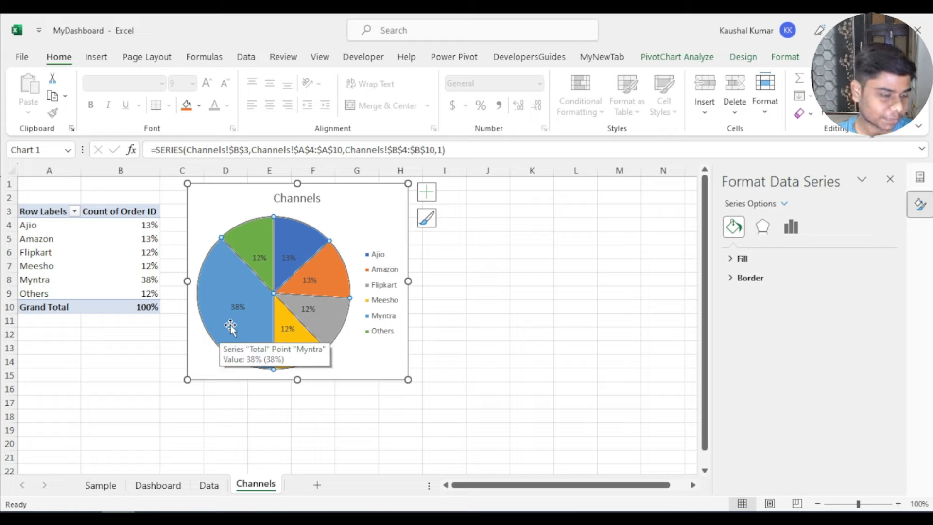
pyautogui.click(459, 319)
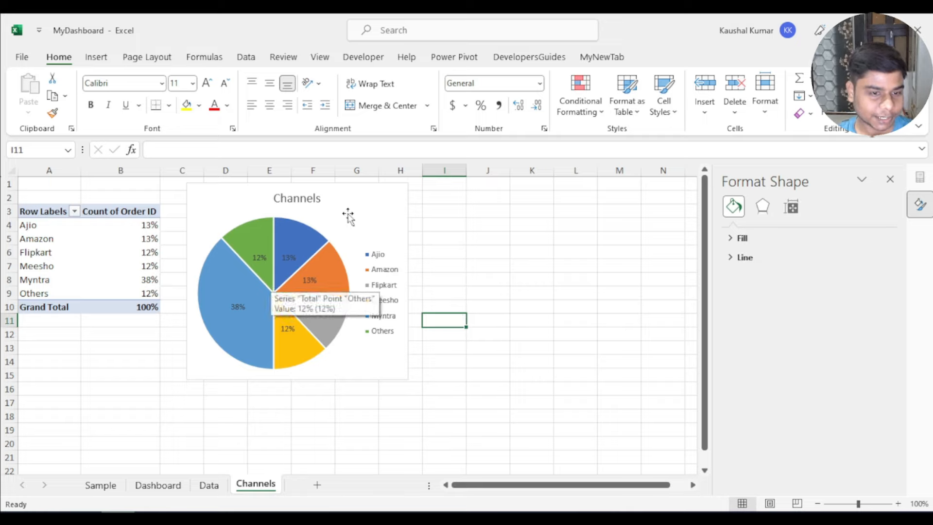
# Move the Channels pie chart from its sheet to the Dashboard sheet and place it in the upper-left corner
pyautogui.click(365, 202)
pyautogui.hotkey('ctrl', 'x')
pyautogui.click(158, 485)
pyautogui.hotkey('ctrl', 'v')
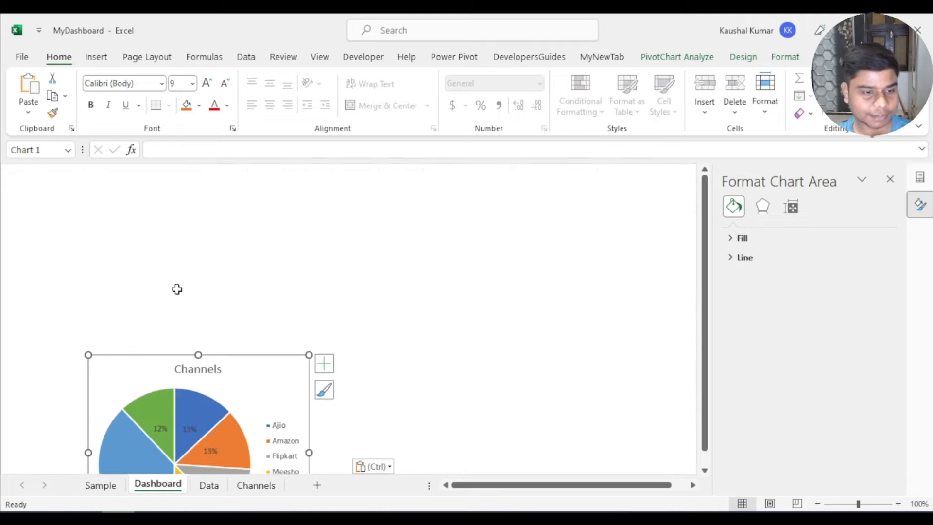
pyautogui.moveTo(141, 371); pyautogui.dragTo(52, 185)
pyautogui.click(364, 252)
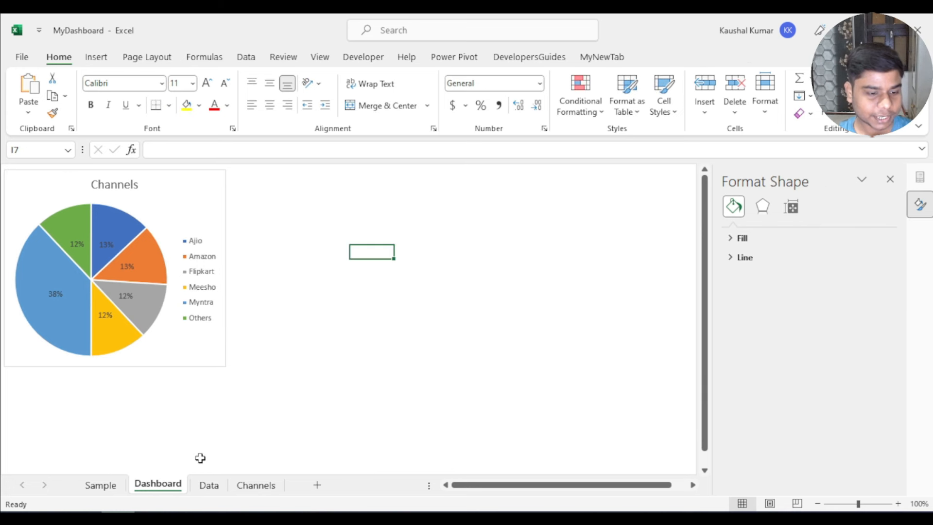
# Create a PivotTable from Data!$A$1:$P$501 on a new worksheet
pyautogui.click(209, 485)
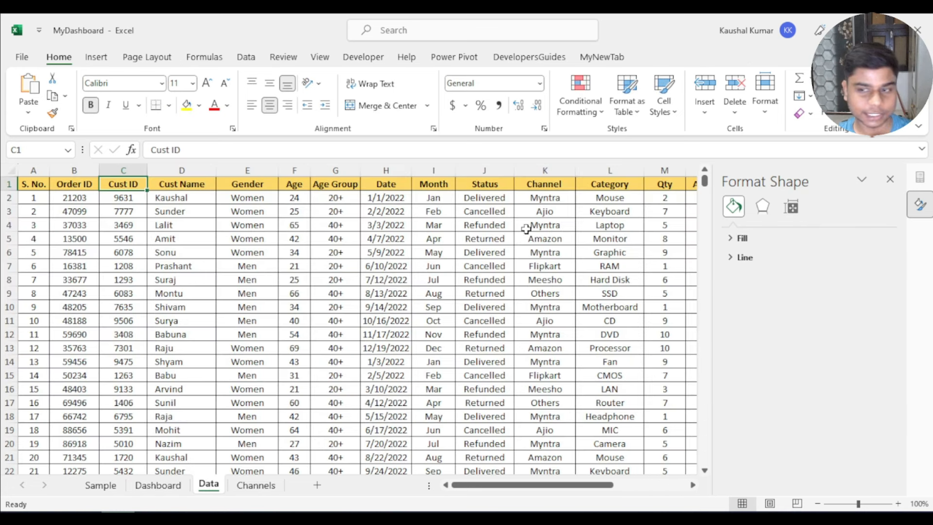
pyautogui.click(890, 179)
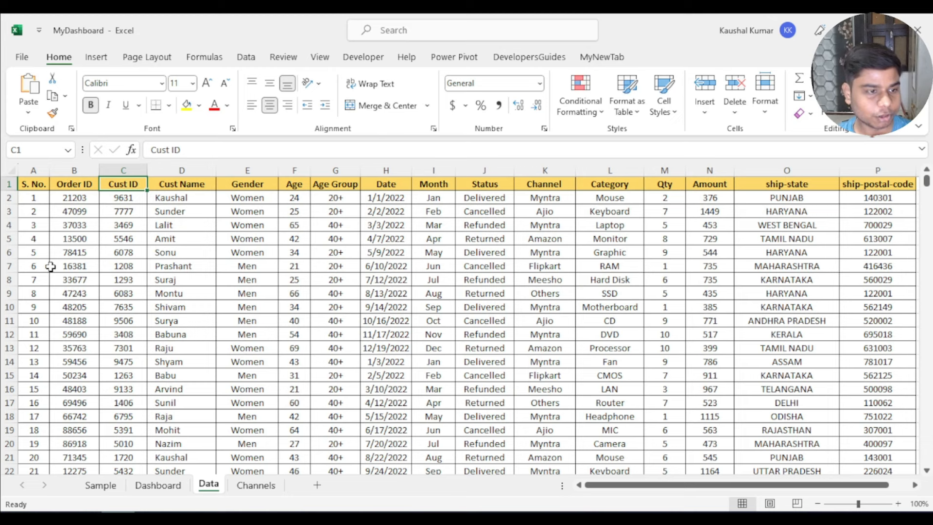
pyautogui.click(91, 58)
pyautogui.click(34, 84)
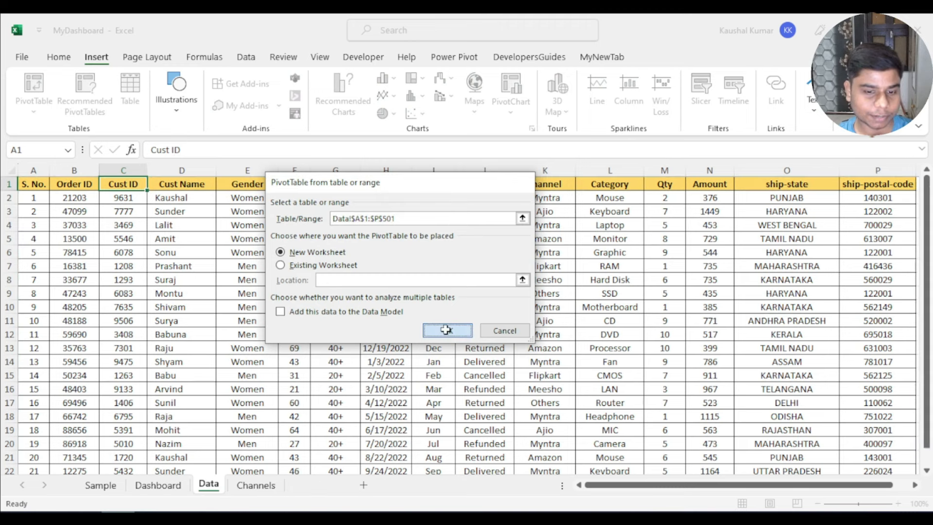
pyautogui.click(444, 330)
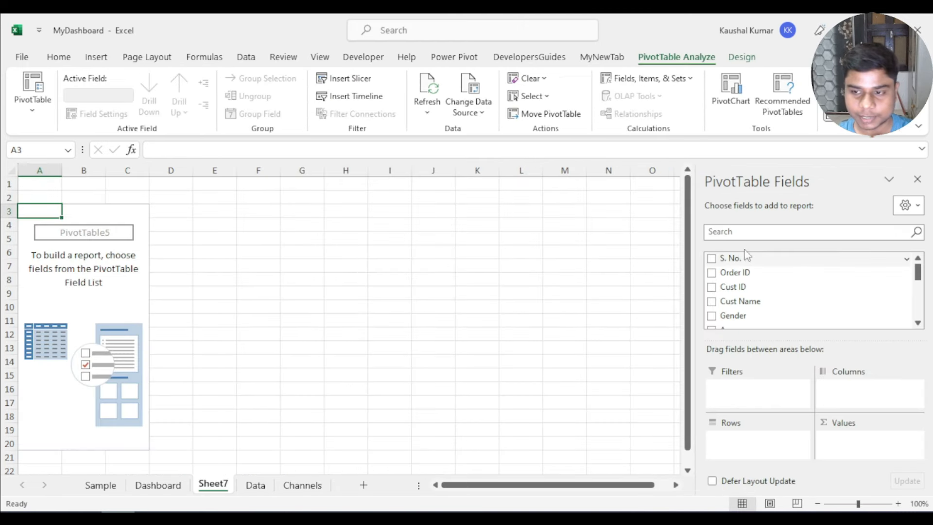
# Add ship-state to the PivotTable's rows and Amount to its values as a sum
pyautogui.scroll(-6, 743, 287)
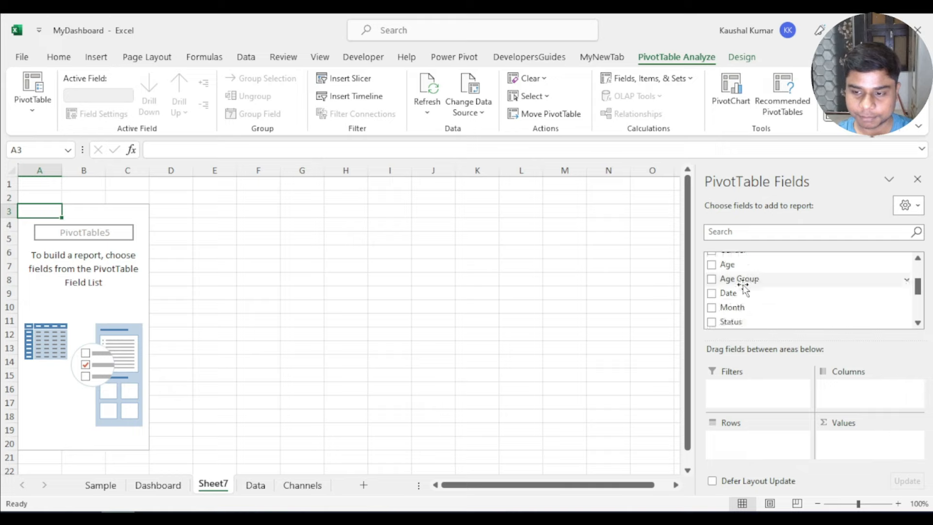
pyautogui.moveTo(732, 290); pyautogui.dragTo(732, 441)
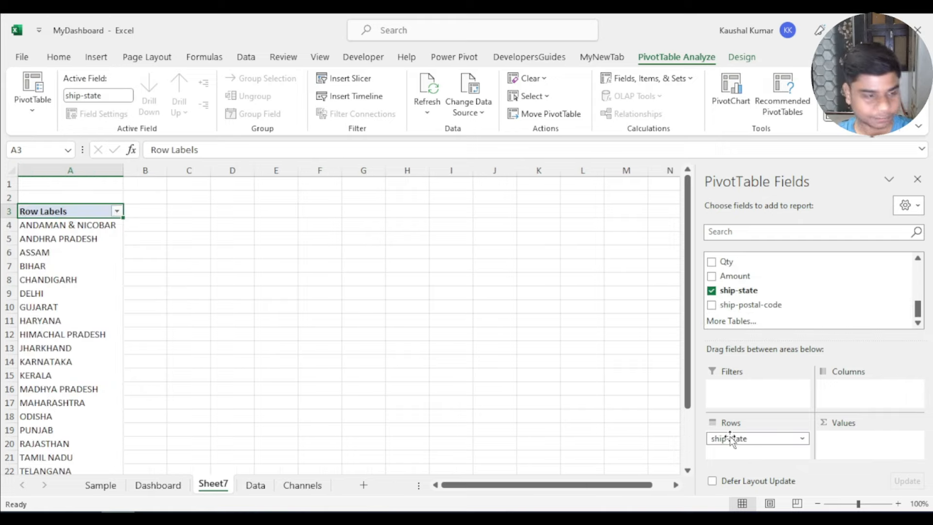
pyautogui.scroll(1, 753, 321)
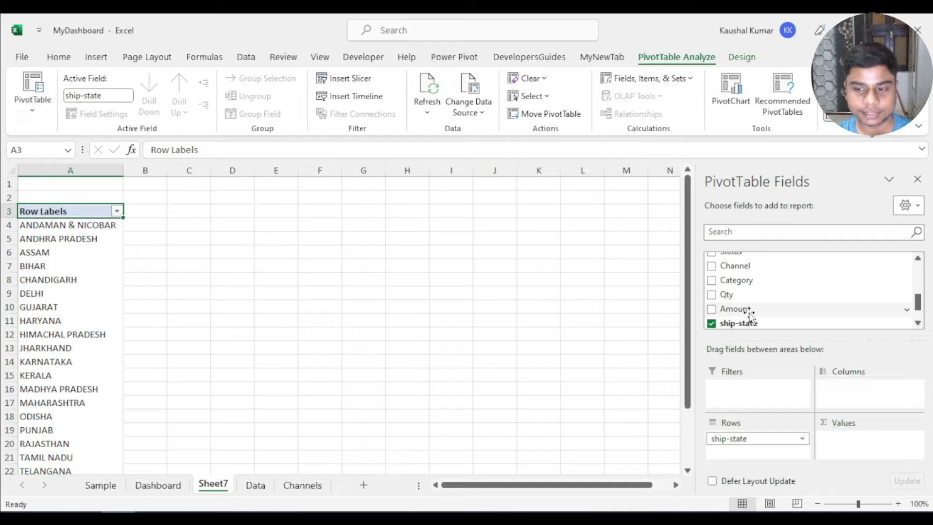
pyautogui.moveTo(733, 311); pyautogui.dragTo(835, 443)
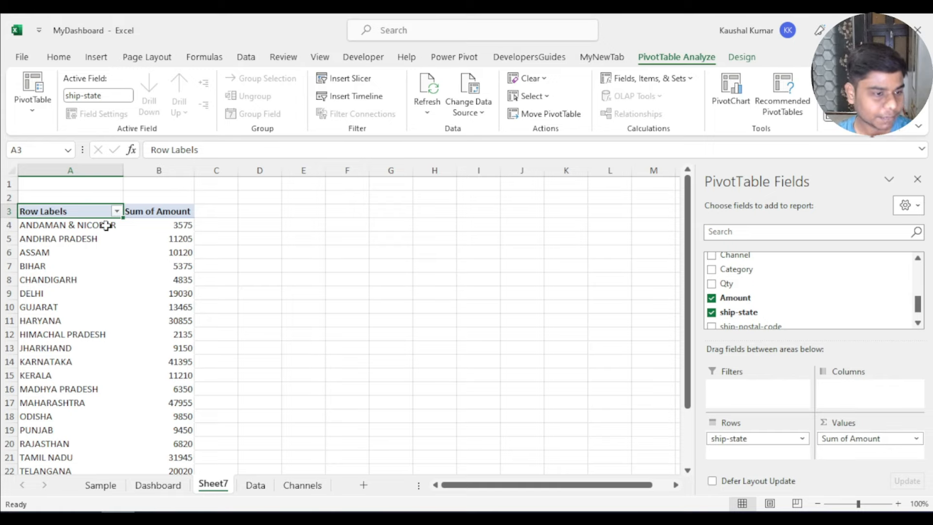
pyautogui.scroll(-6, 45, 228)
pyautogui.scroll(6, 46, 237)
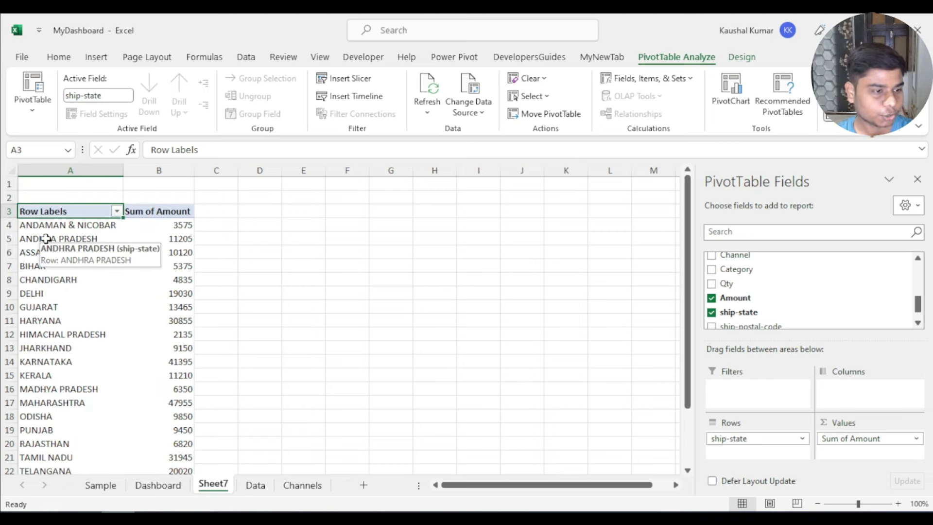
# Filter the ship-state rows to the top 5 items by Sum of Amount
pyautogui.rightClick(46, 238)
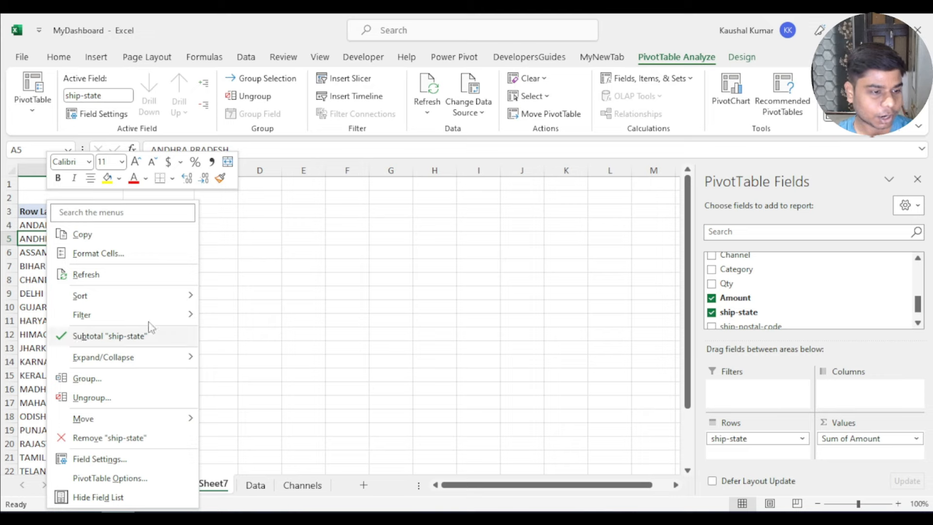
pyautogui.moveTo(170, 317)
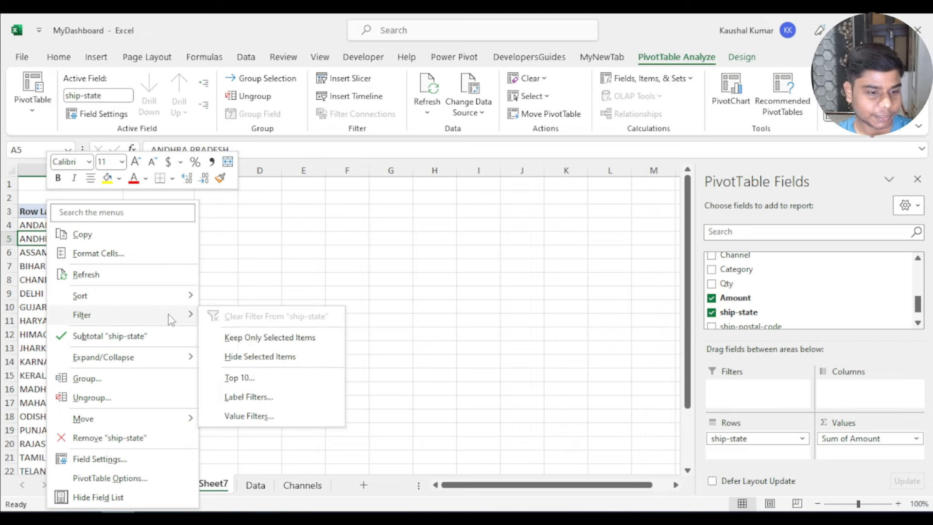
pyautogui.click(251, 378)
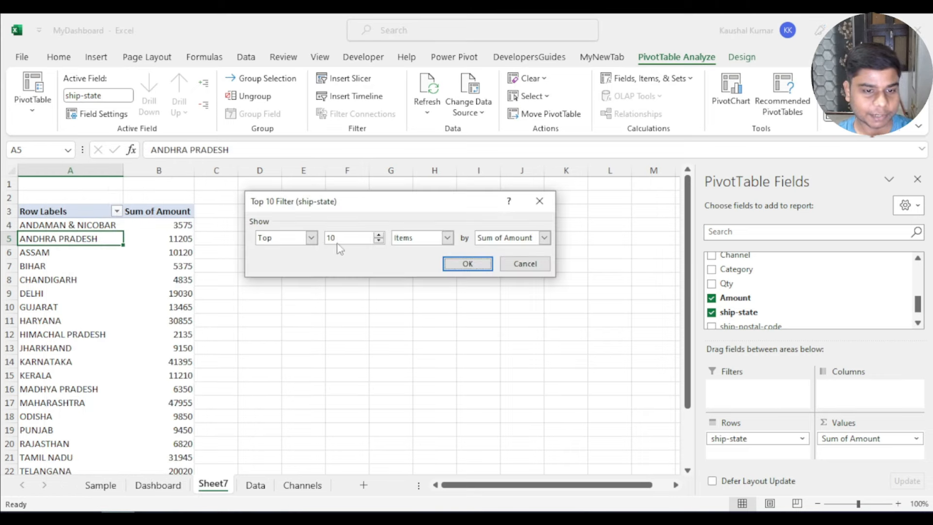
pyautogui.click(379, 241)
pyautogui.click(378, 241)
pyautogui.click(379, 241)
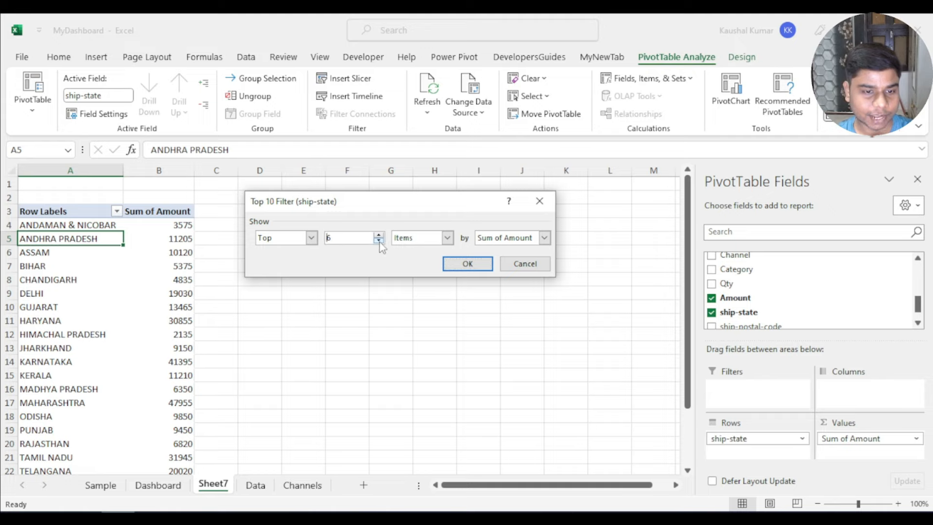
pyautogui.click(467, 264)
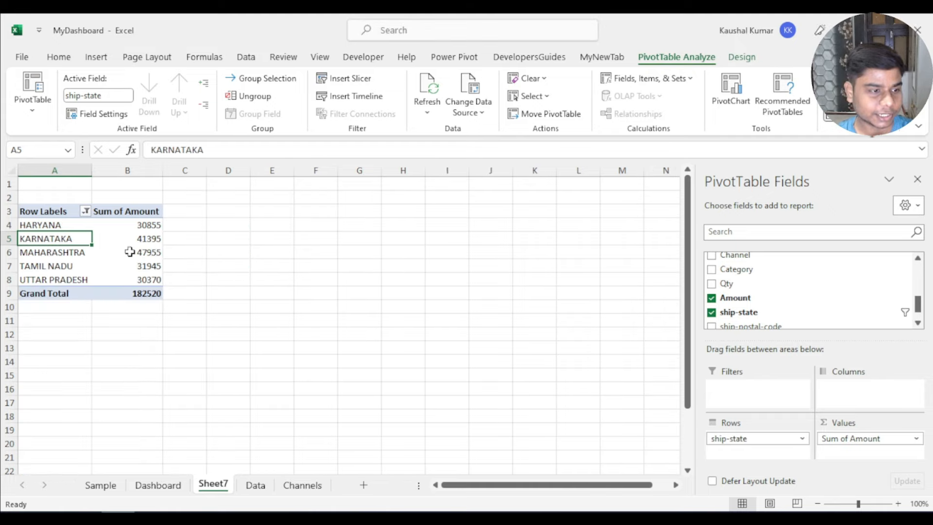
pyautogui.moveTo(85, 226); pyautogui.dragTo(78, 278)
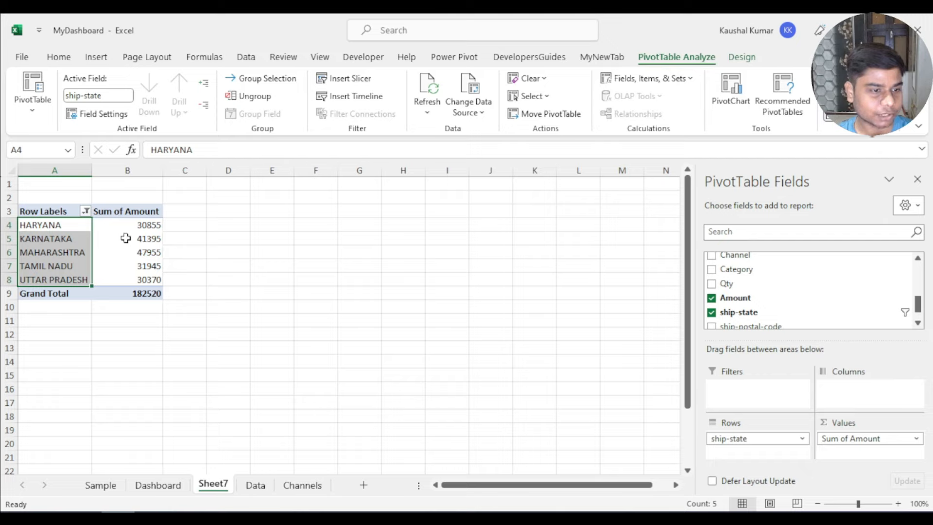
pyautogui.moveTo(135, 223); pyautogui.dragTo(138, 277)
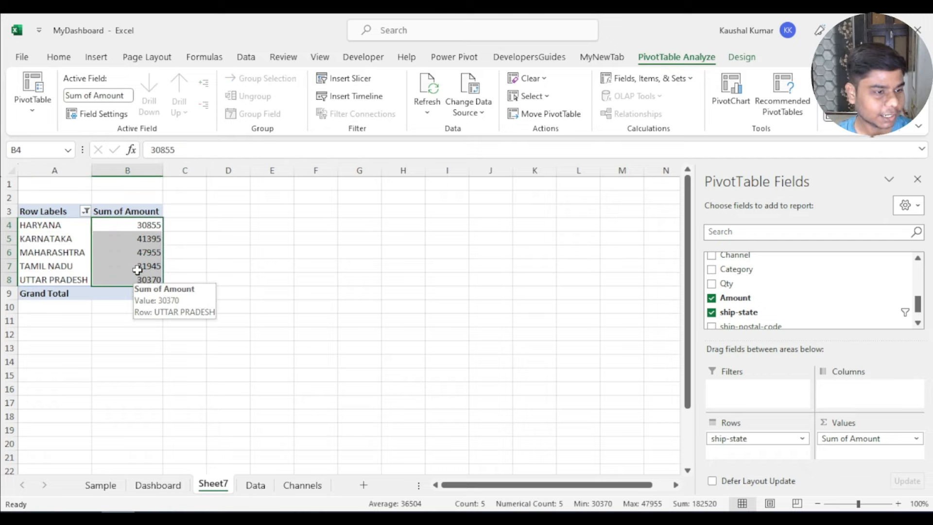
pyautogui.click(134, 248)
pyautogui.click(142, 295)
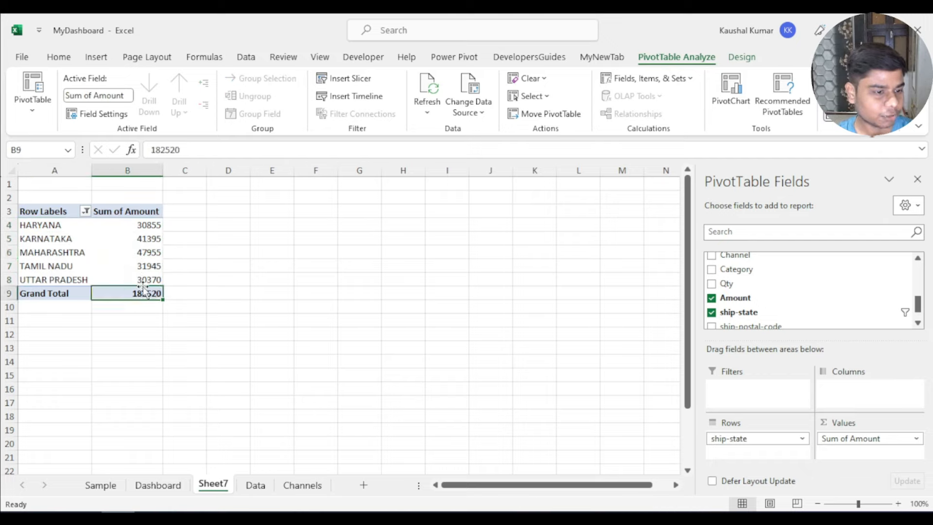
# Insert a Clustered Bar PivotChart from the ship-state PivotTable
pyautogui.click(129, 240)
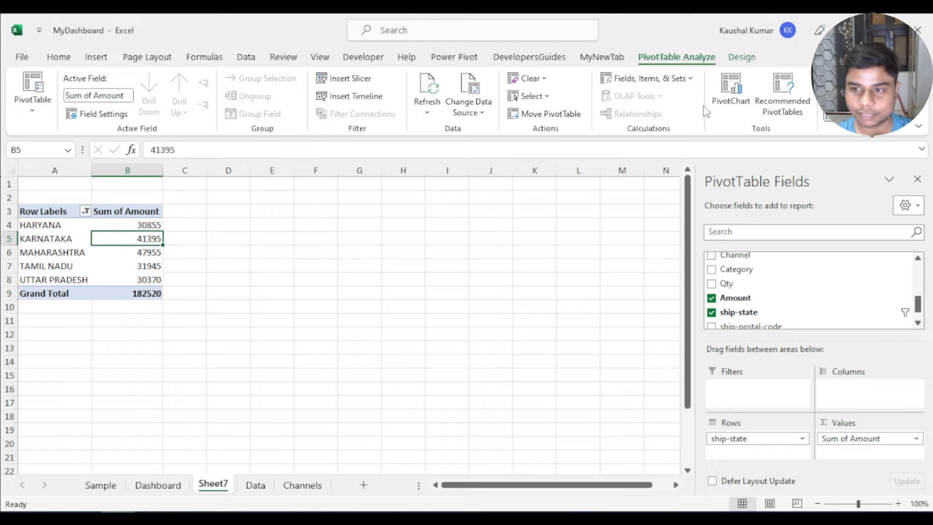
pyautogui.click(724, 95)
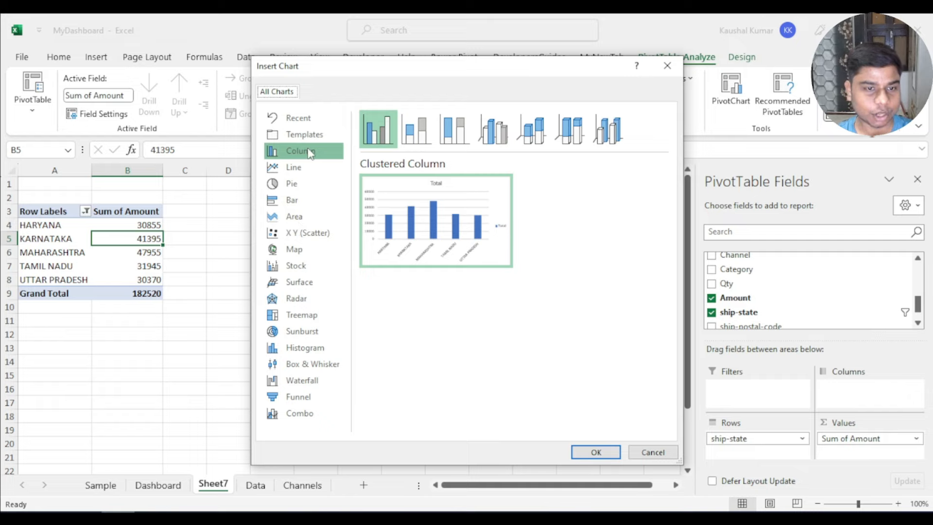
pyautogui.click(290, 204)
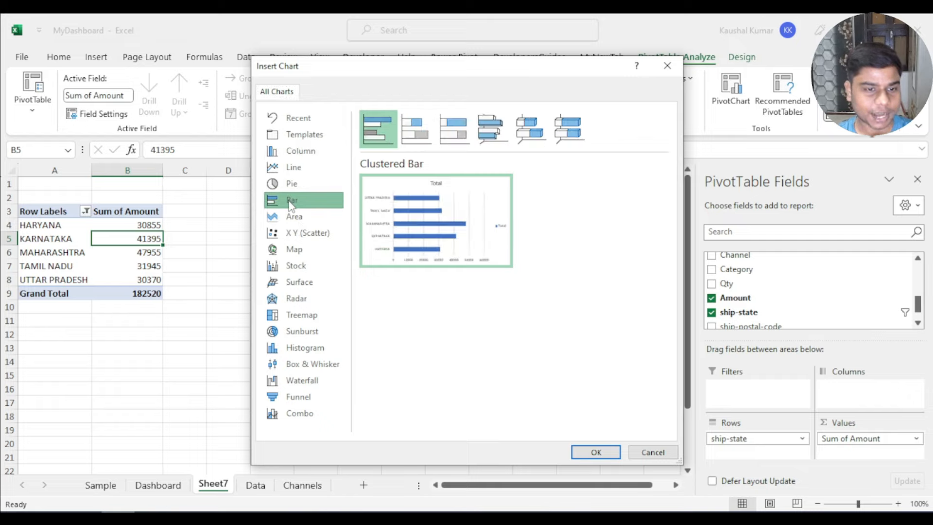
pyautogui.click(595, 451)
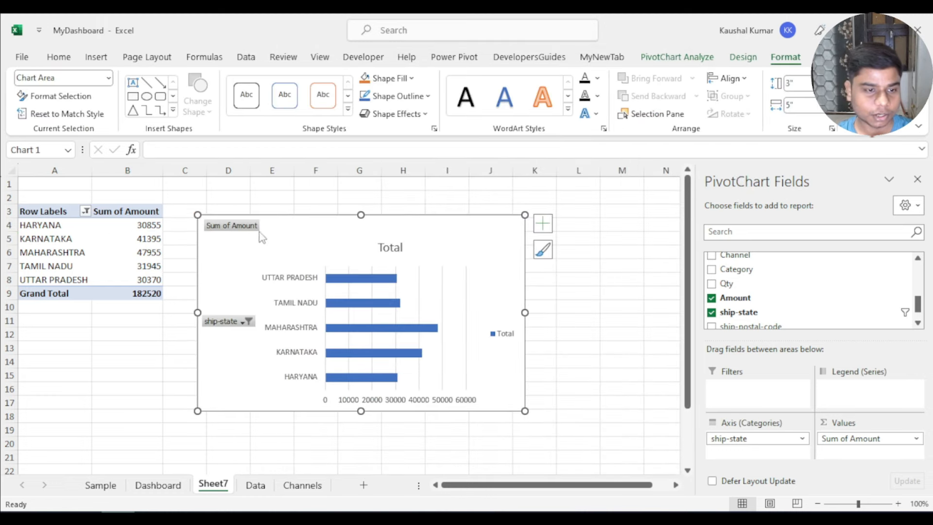
# Hide all field buttons on the bar chart and delete its legend
pyautogui.rightClick(242, 229)
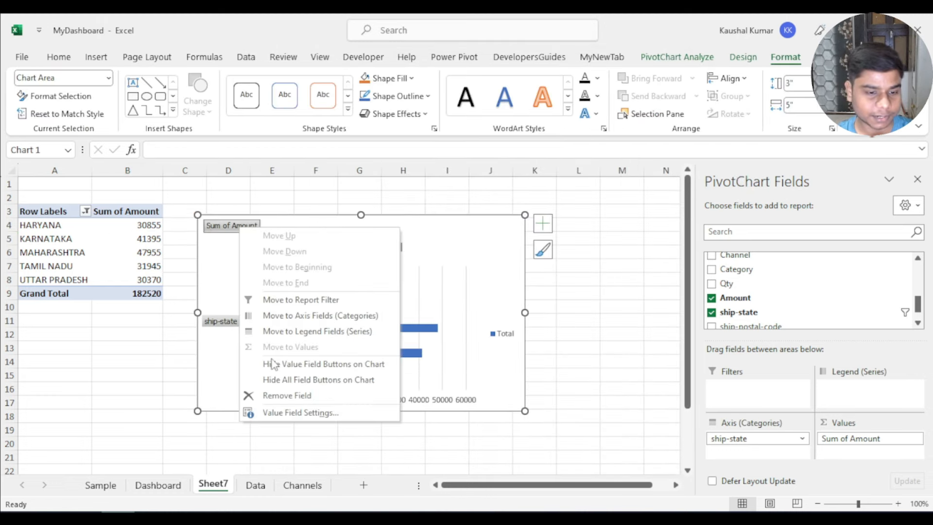
pyautogui.click(272, 380)
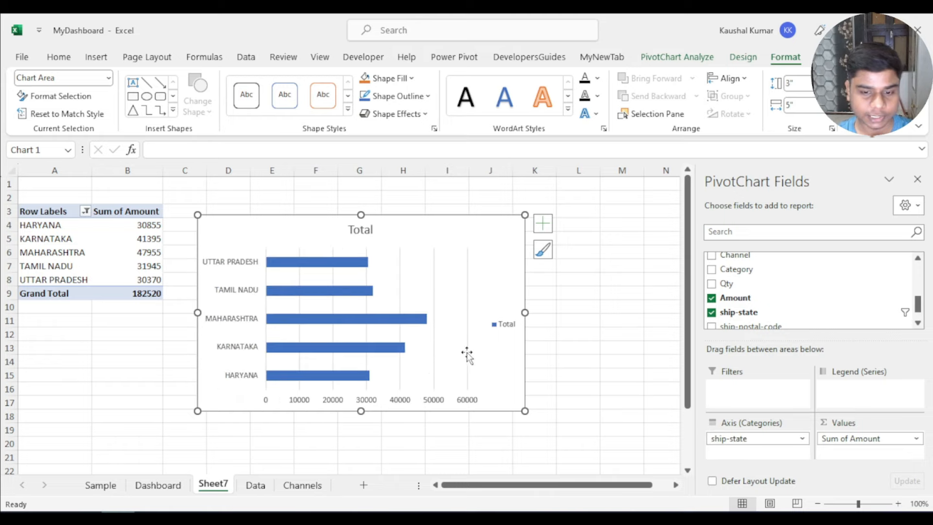
pyautogui.click(496, 330)
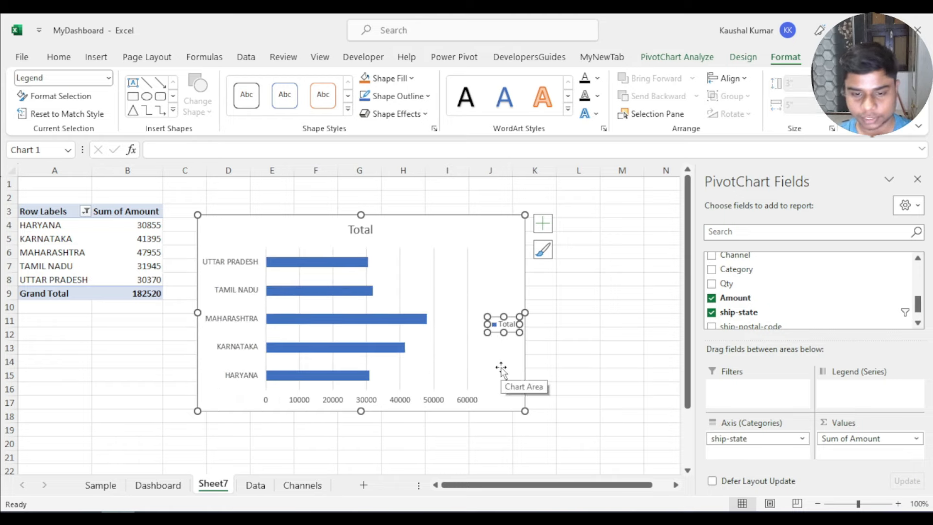
pyautogui.press('Delete')
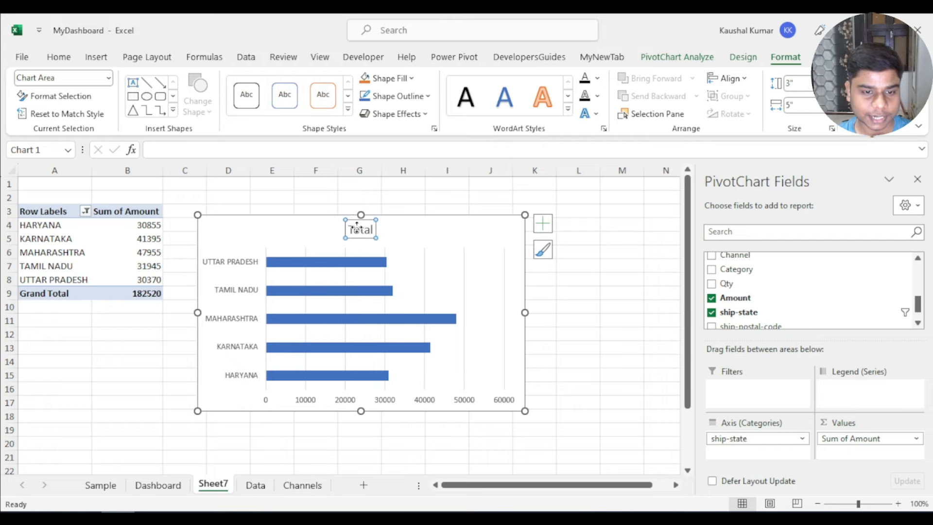
# Change the bar chart's title to "Top 5 States"
pyautogui.doubleClick(357, 230)
pyautogui.write('Top')
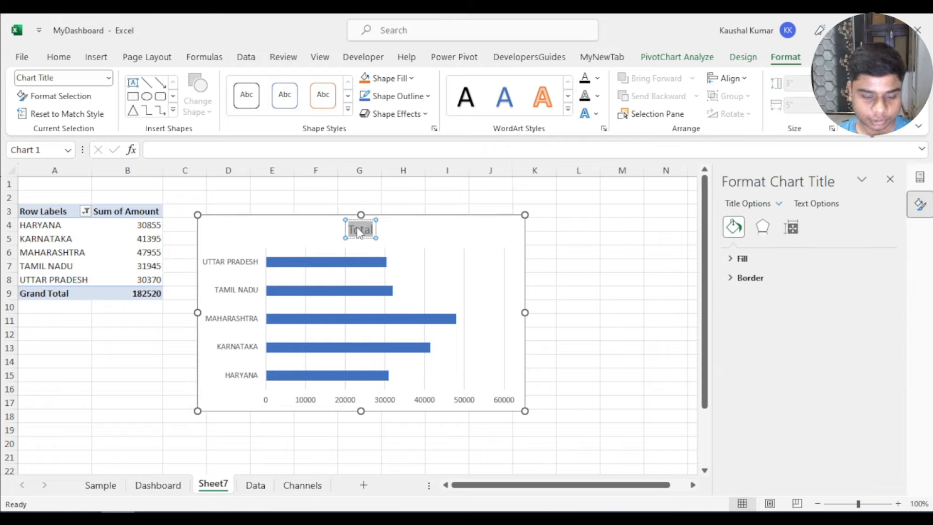
pyautogui.write(' 5 States')
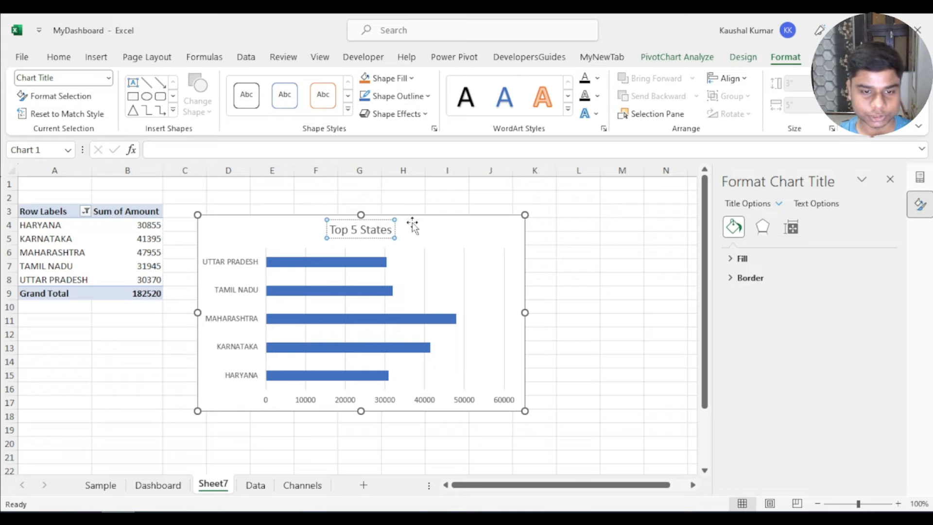
pyautogui.click(427, 218)
# Add data labels to the Top 5 States bar chart and remove its gridlines
pyautogui.click(543, 225)
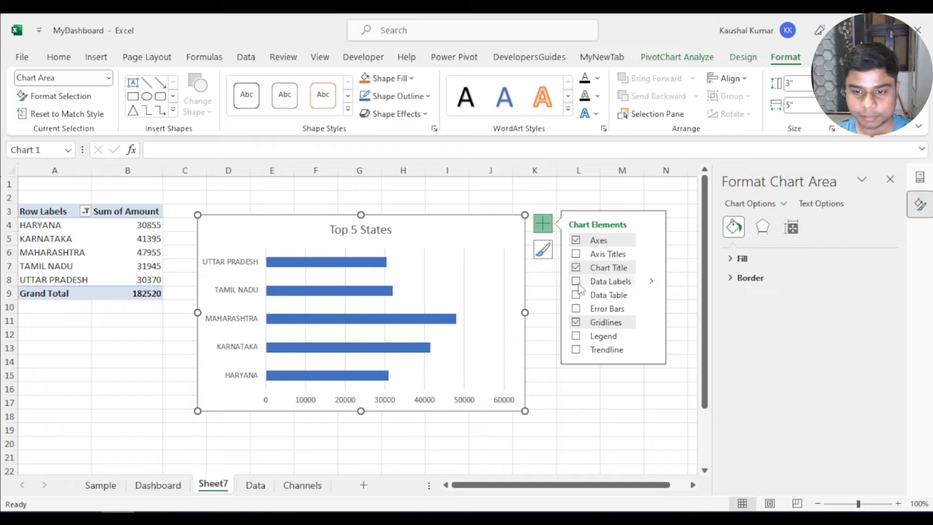
pyautogui.click(577, 286)
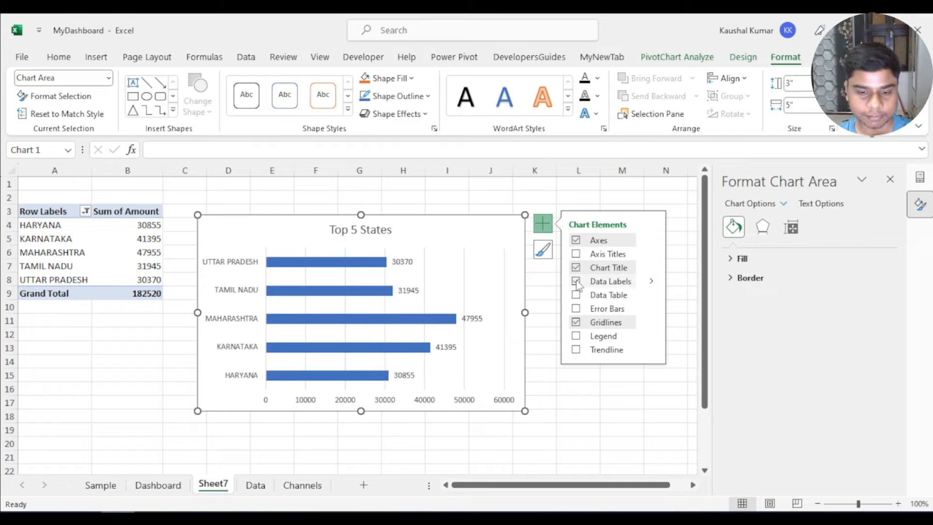
pyautogui.click(576, 322)
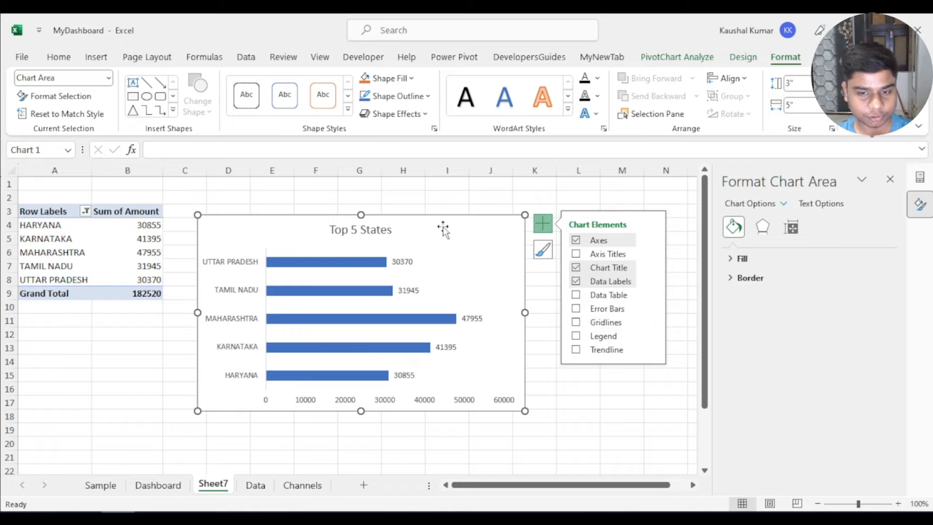
# Paste a copy of the Top 5 States chart on the Dashboard sheet, placed directly beside the Channels pie chart
pyautogui.click(181, 485)
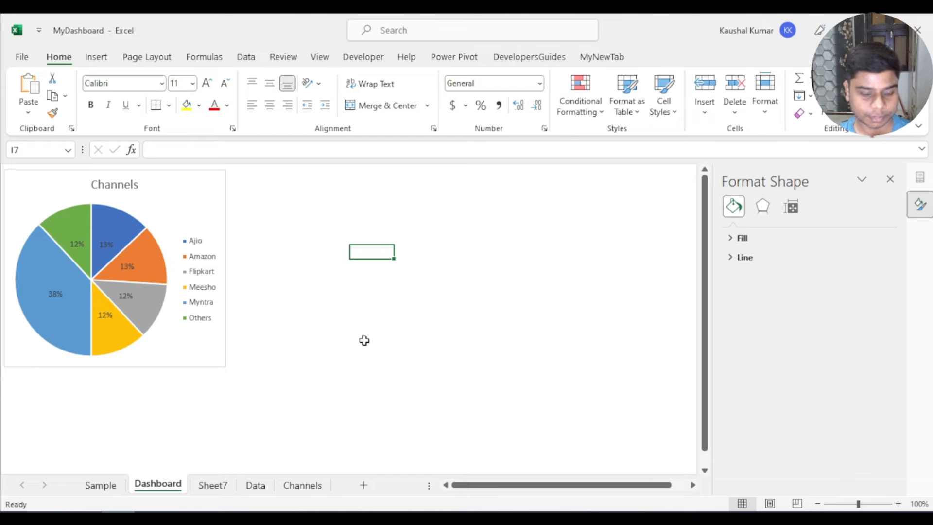
pyautogui.hotkey('ctrl', 'v')
pyautogui.moveTo(409, 255); pyautogui.dragTo(288, 179)
pyautogui.click(651, 302)
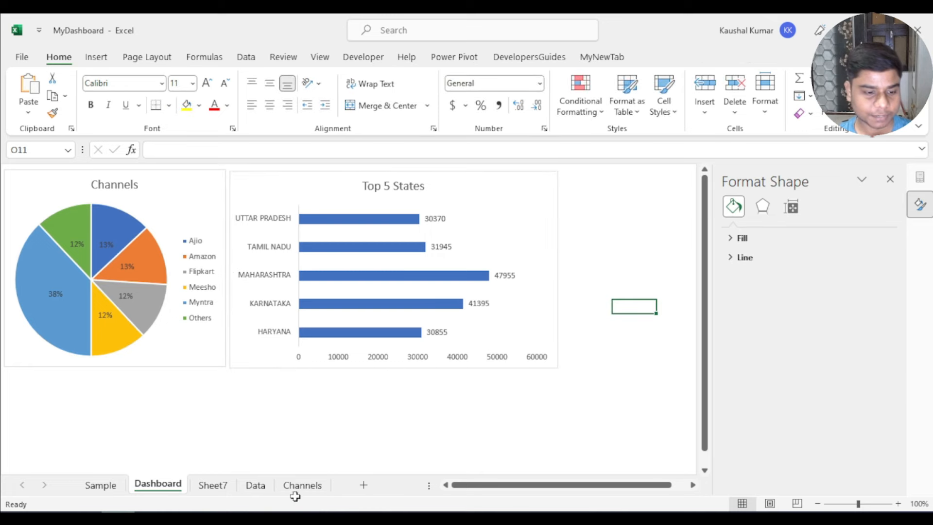
# Rename the bar chart's sheet to "Top 5 States" and move the Data sheet in front of it
pyautogui.click(217, 486)
pyautogui.doubleClick(214, 484)
pyautogui.write('Top')
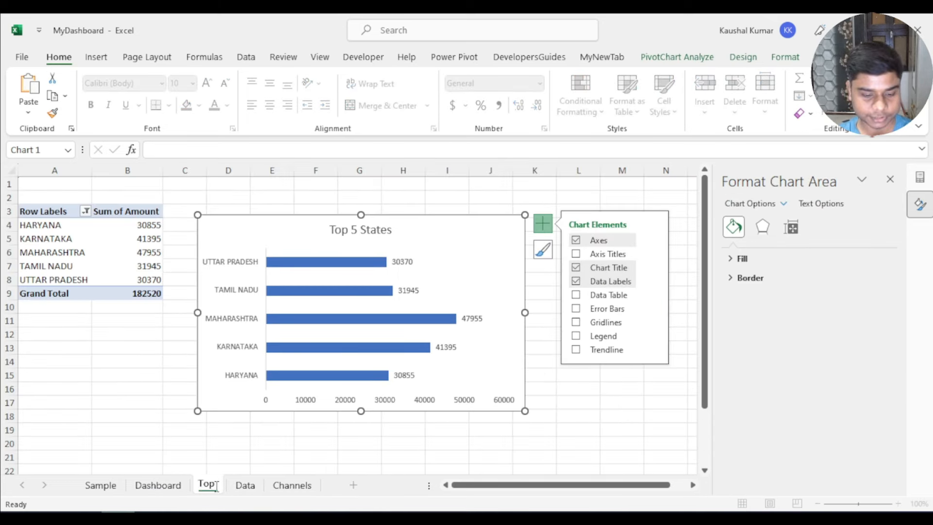
pyautogui.write(' 5 Sta')
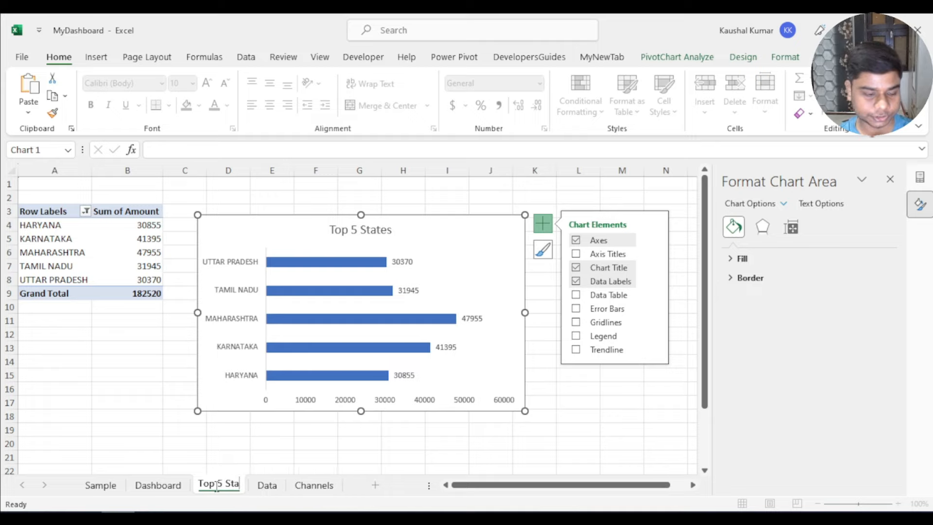
pyautogui.write('tes')
pyautogui.press('BackSpace')
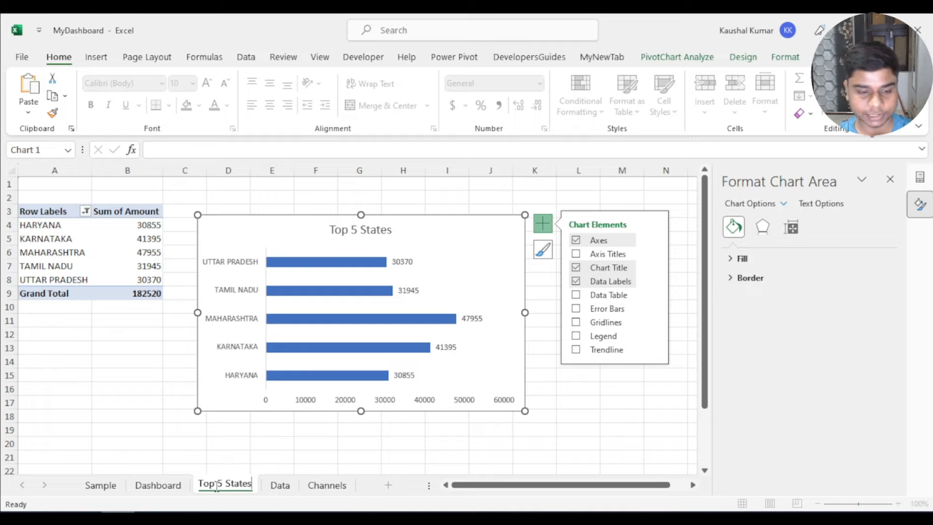
pyautogui.click(200, 448)
pyautogui.moveTo(286, 485); pyautogui.dragTo(204, 485)
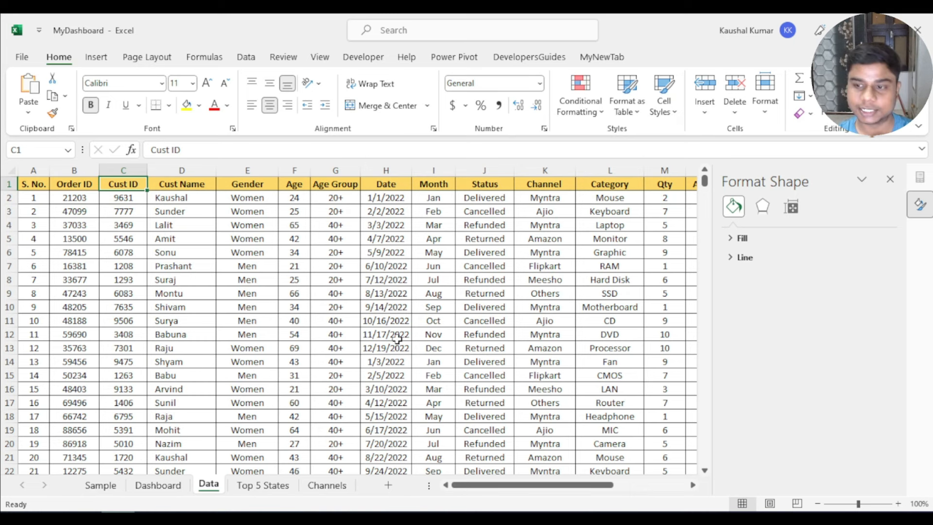
# Close the formatting pane and insert a PivotTable from the Data sheet's order table on a new worksheet
pyautogui.click(891, 180)
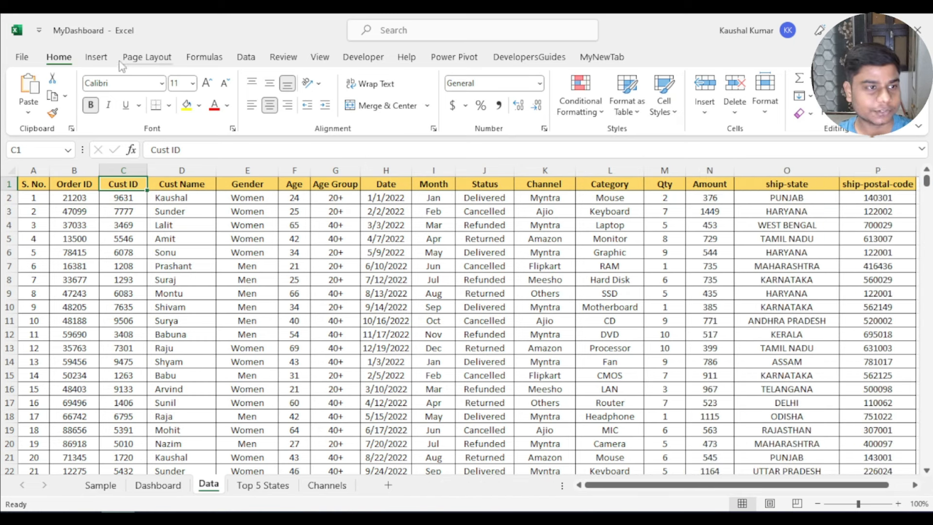
pyautogui.click(96, 57)
pyautogui.click(32, 99)
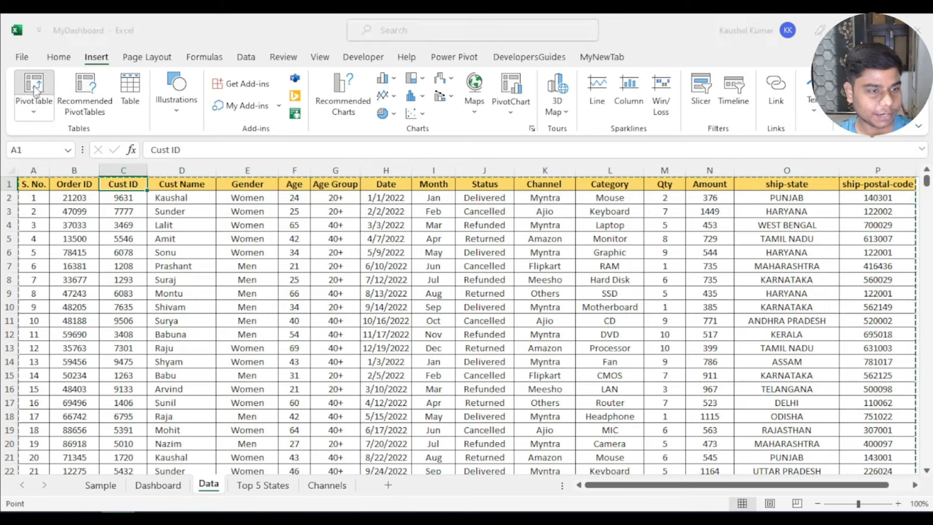
pyautogui.click(447, 331)
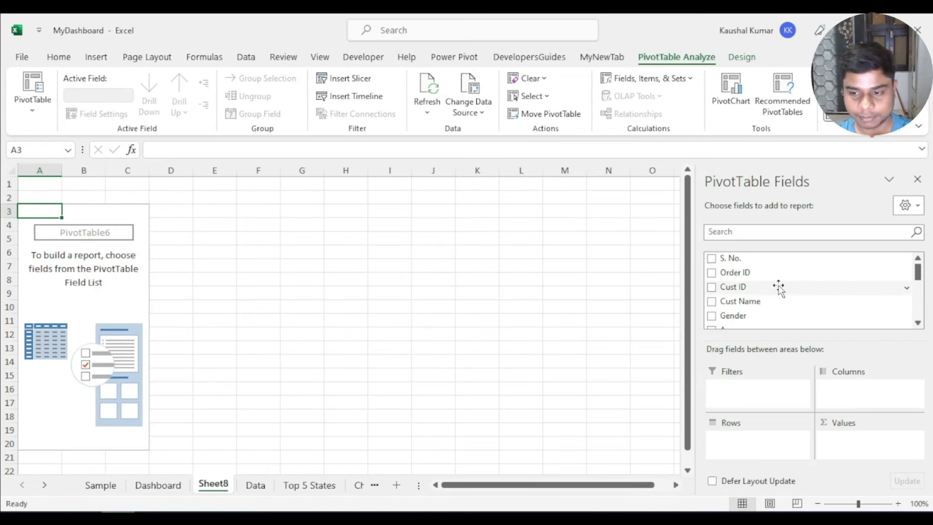
# Add Gender to the new PivotTable's rows and Order ID to its values
pyautogui.scroll(-1, 779, 286)
pyautogui.moveTo(735, 281); pyautogui.dragTo(736, 440)
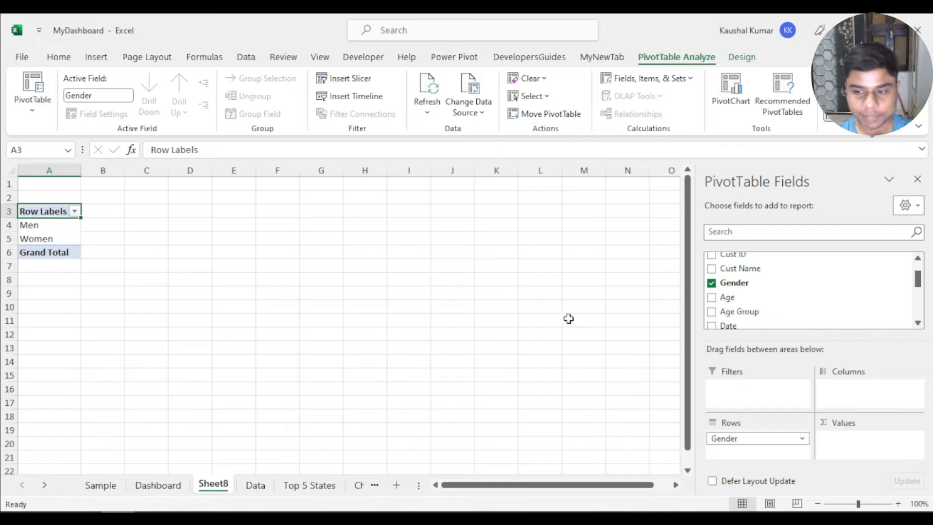
pyautogui.scroll(1, 758, 303)
pyautogui.moveTo(736, 275); pyautogui.dragTo(858, 440)
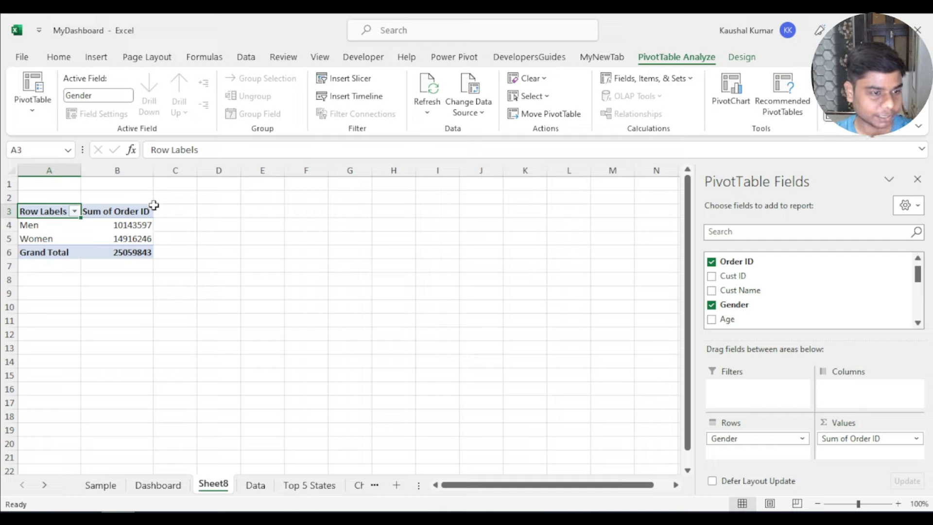
pyautogui.click(109, 211)
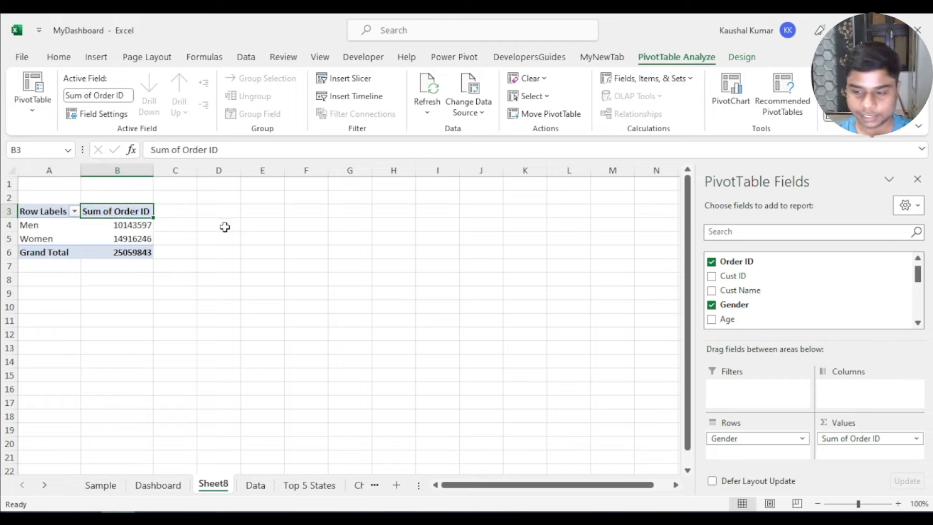
pyautogui.click(102, 115)
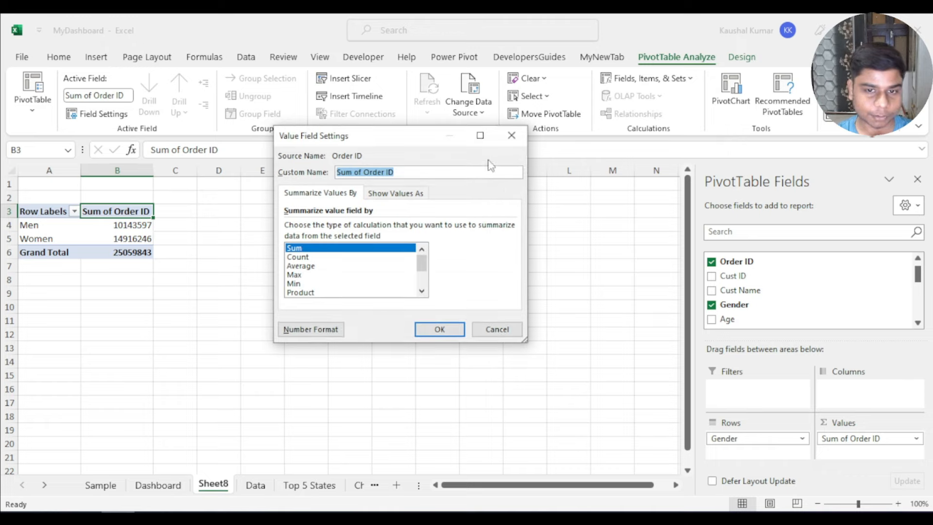
pyautogui.click(512, 135)
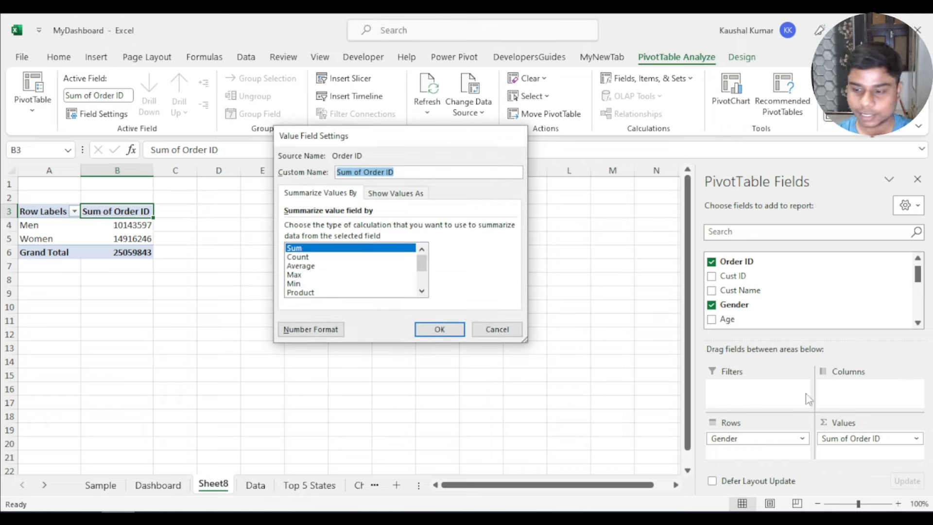
# Summarize the PivotTable's Order ID values by Count instead of Sum
pyautogui.click(917, 440)
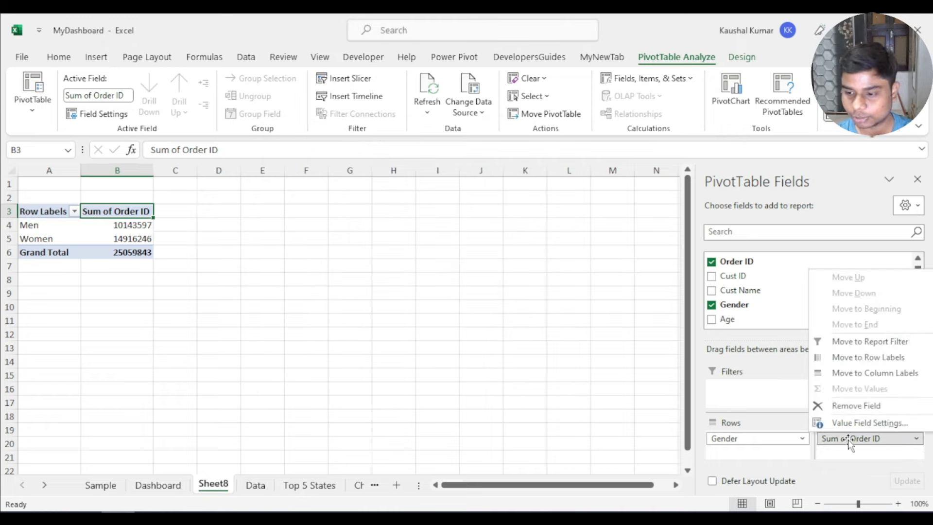
pyautogui.click(863, 423)
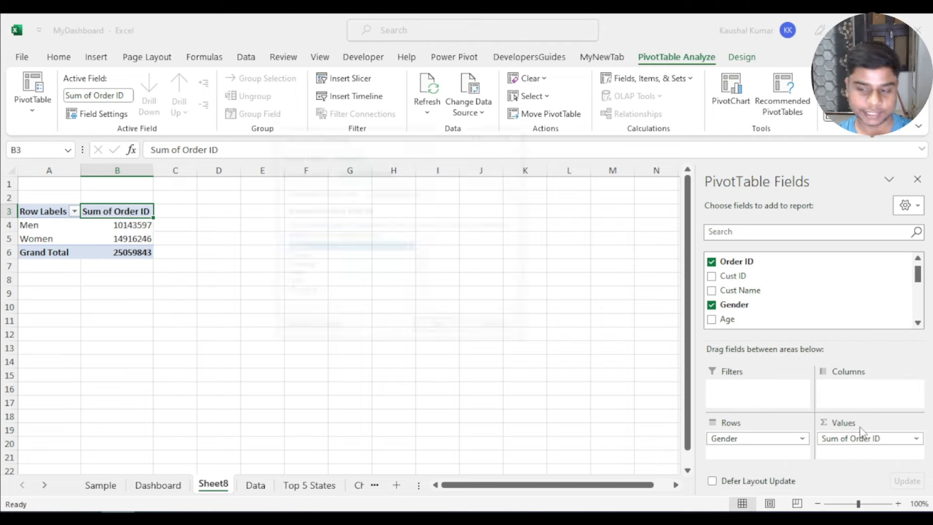
pyautogui.click(306, 257)
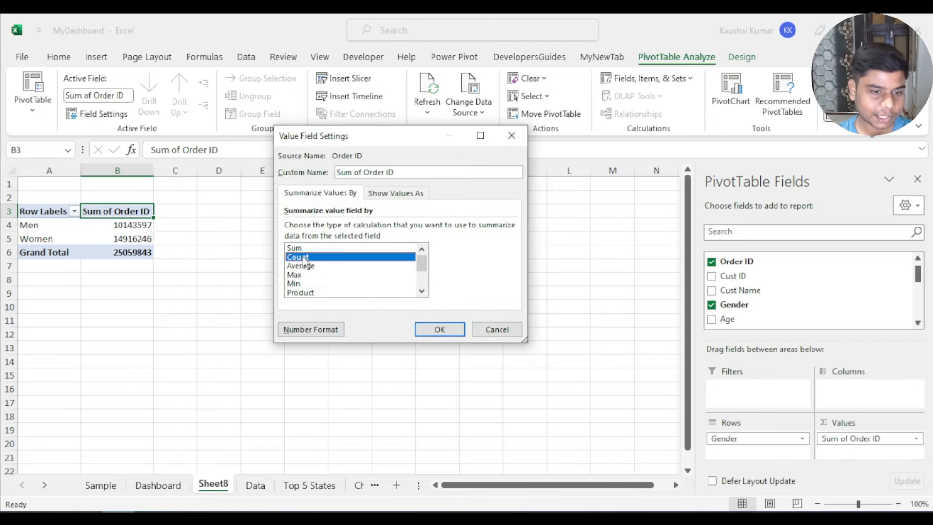
pyautogui.click(423, 329)
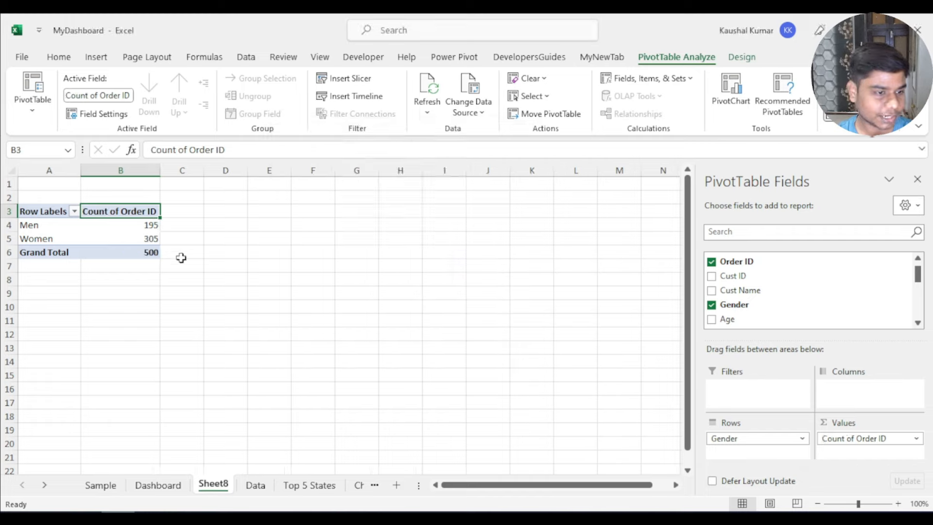
pyautogui.moveTo(152, 227); pyautogui.dragTo(146, 253)
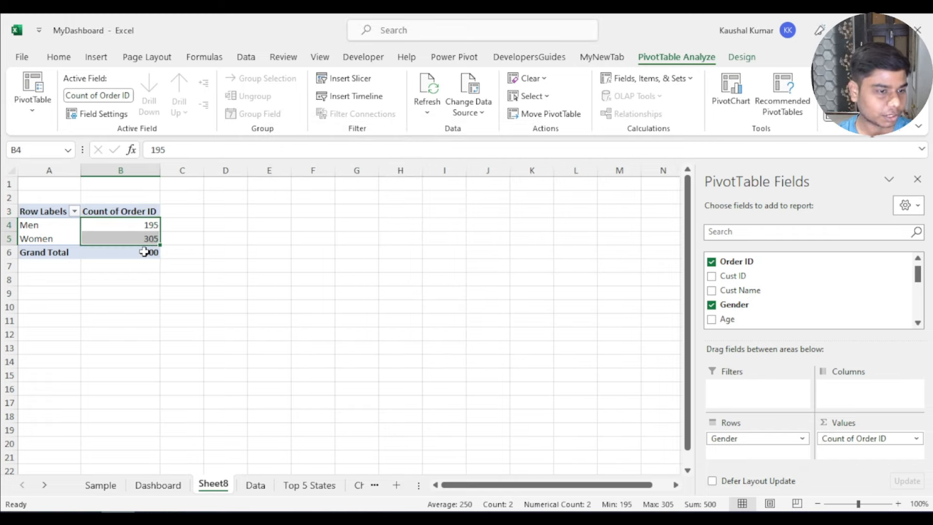
pyautogui.click(146, 253)
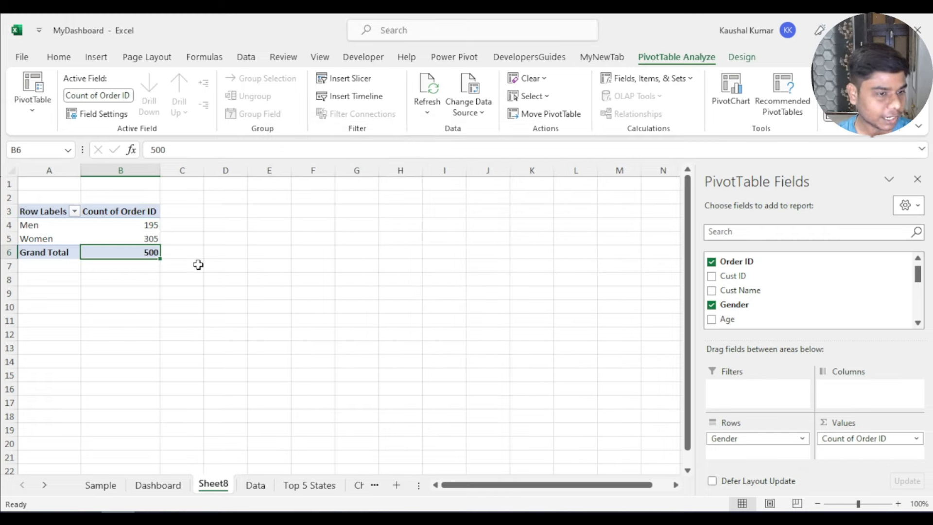
pyautogui.moveTo(136, 228); pyautogui.dragTo(139, 242)
pyautogui.click(140, 251)
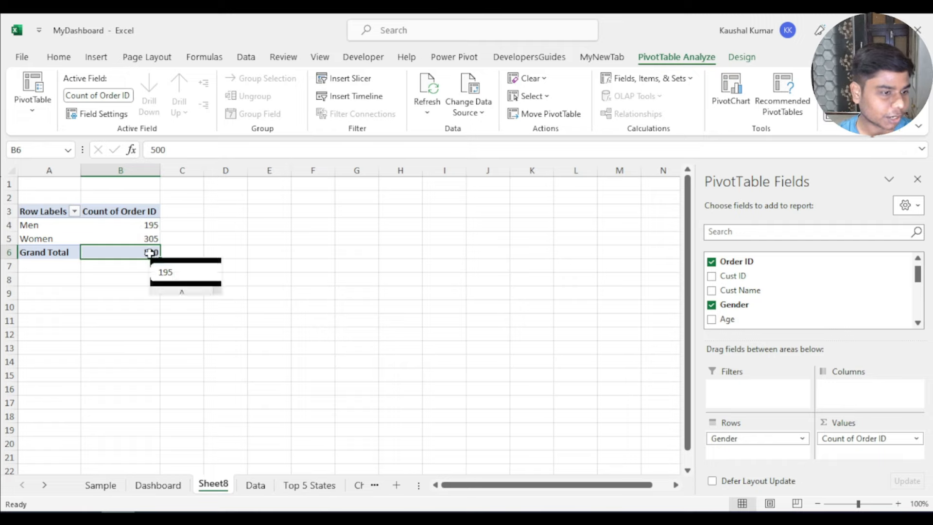
pyautogui.click(109, 239)
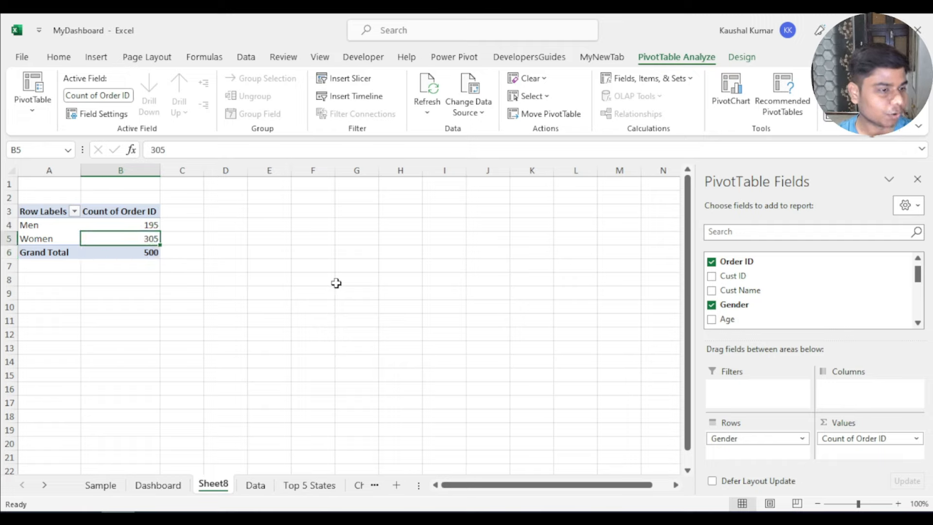
# Show the Order ID counts as % of Grand Total
pyautogui.rightClick(118, 227)
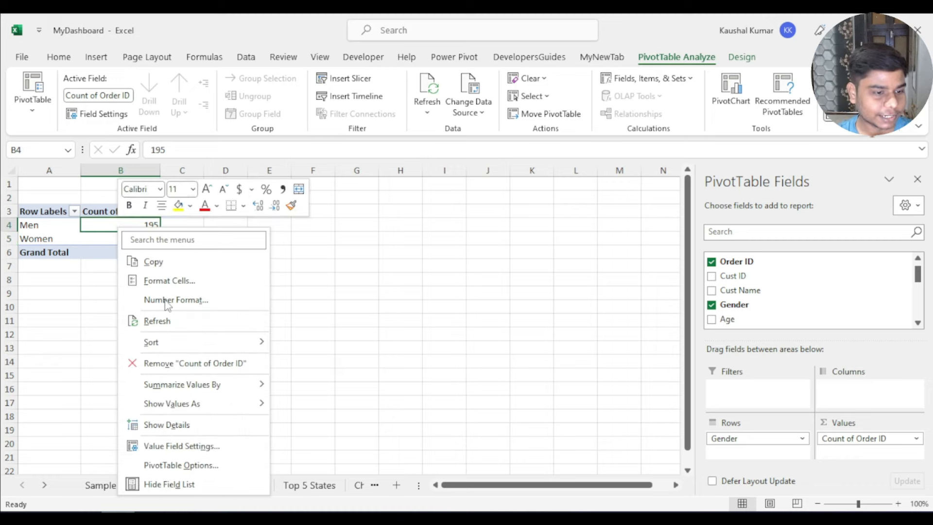
pyautogui.moveTo(186, 410)
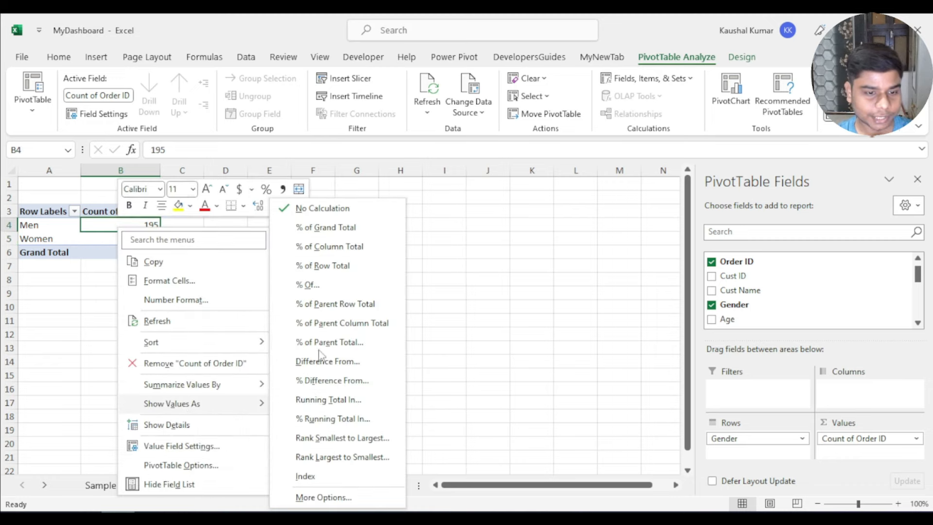
pyautogui.click(320, 228)
# Reduce the Men and Women percentages to zero decimal places
pyautogui.moveTo(120, 226); pyautogui.dragTo(121, 238)
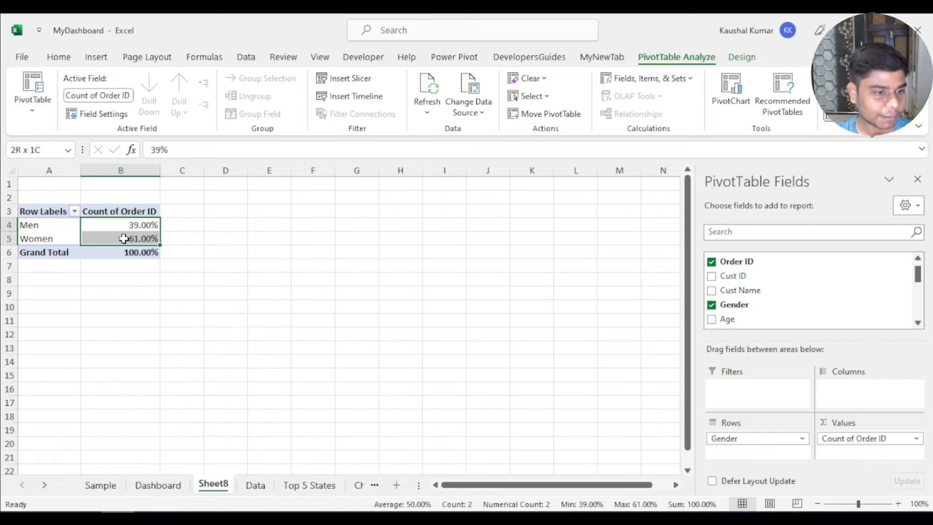
pyautogui.click(59, 58)
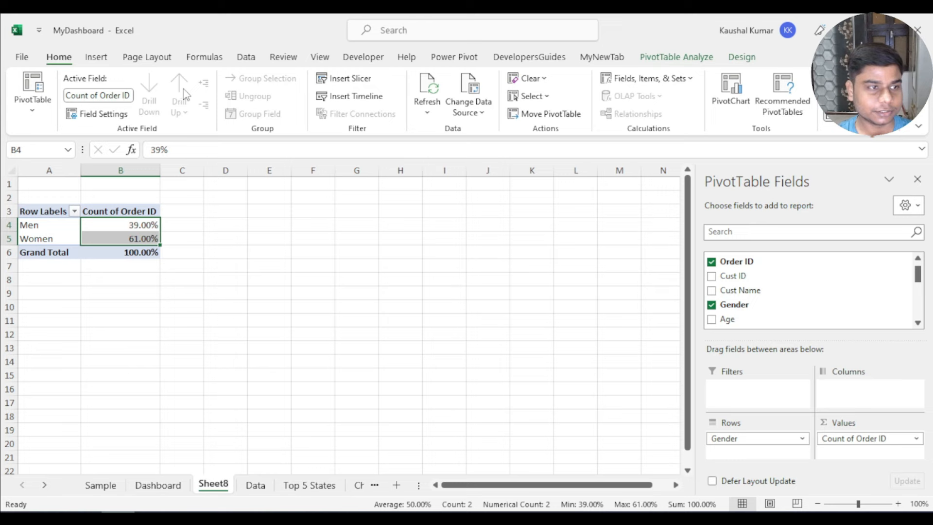
pyautogui.click(535, 113)
pyautogui.click(537, 111)
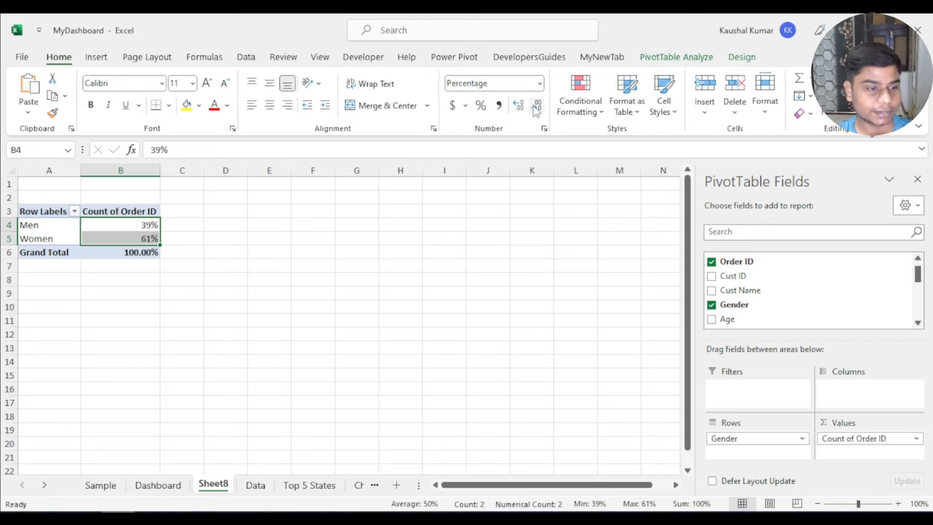
pyautogui.click(224, 245)
# Insert a pie PivotChart of the Men and Women order shares and hide all its field buttons
pyautogui.click(120, 225)
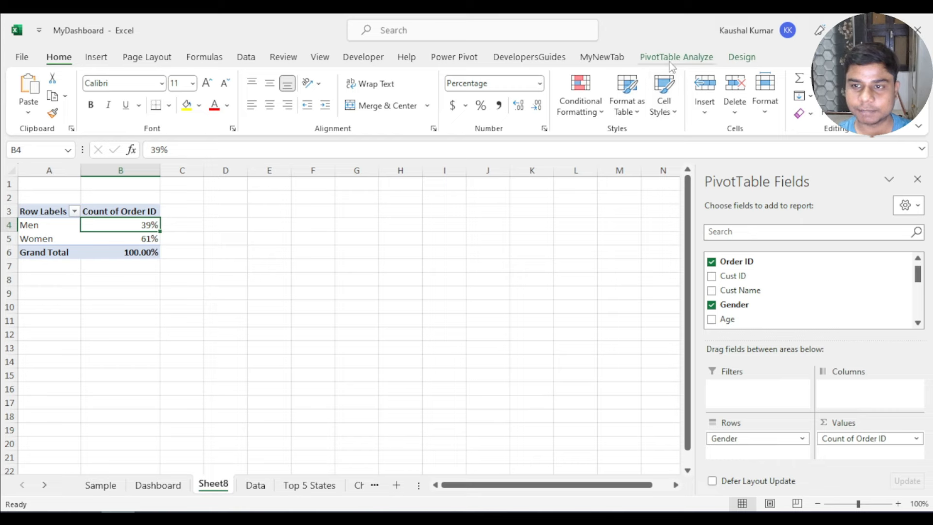
pyautogui.click(675, 58)
pyautogui.click(742, 92)
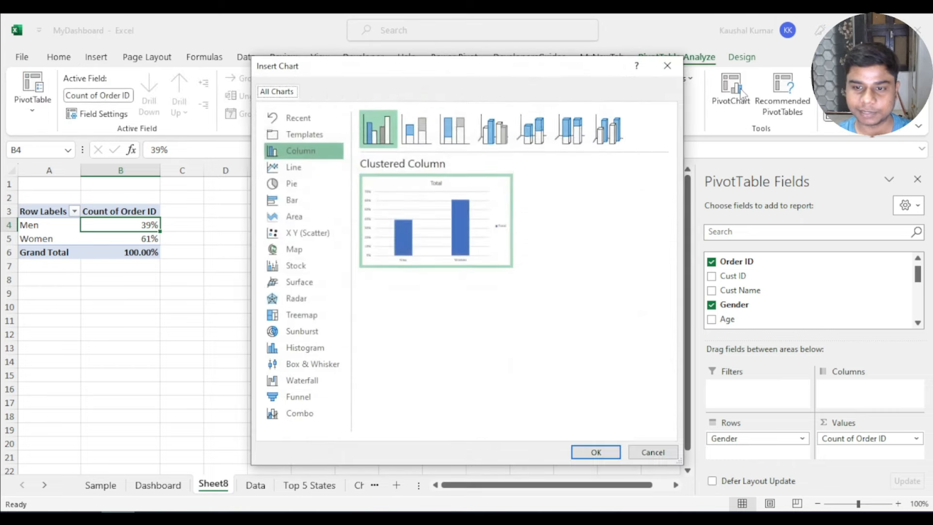
pyautogui.click(296, 186)
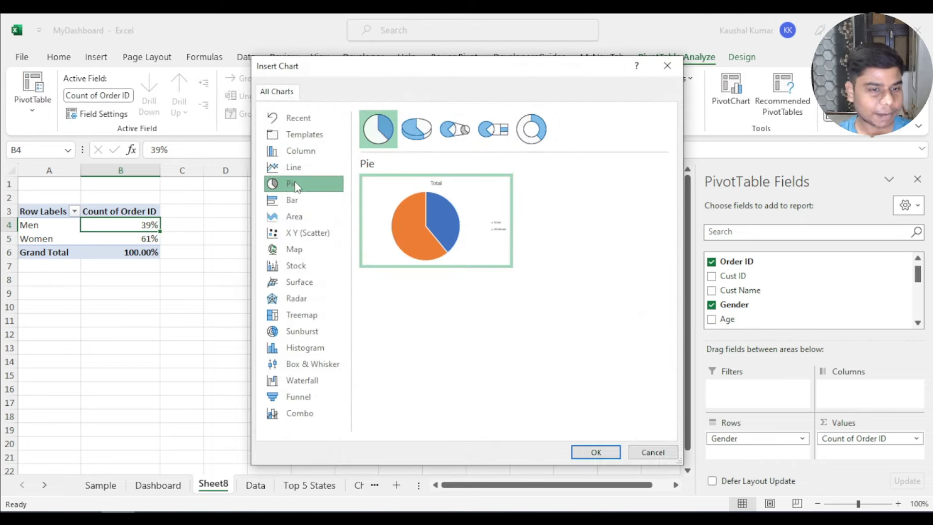
pyautogui.click(597, 453)
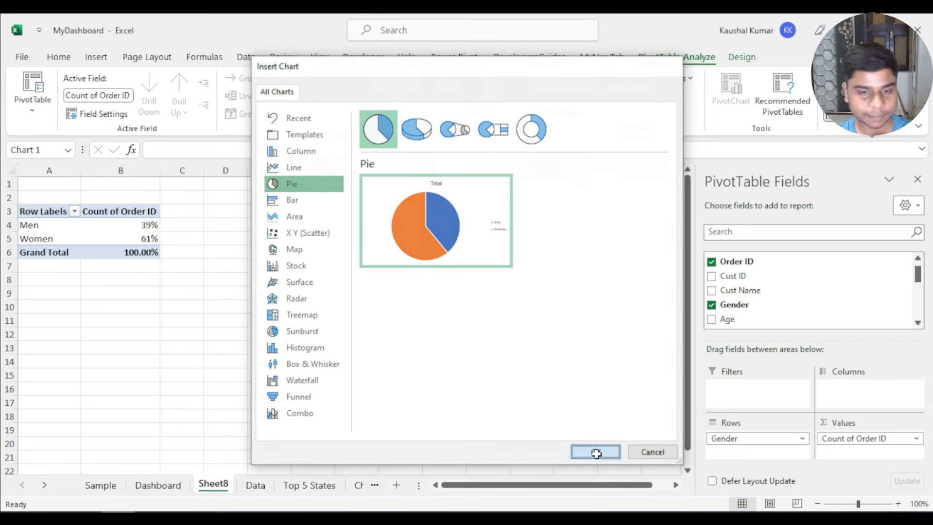
pyautogui.moveTo(411, 252); pyautogui.dragTo(432, 239)
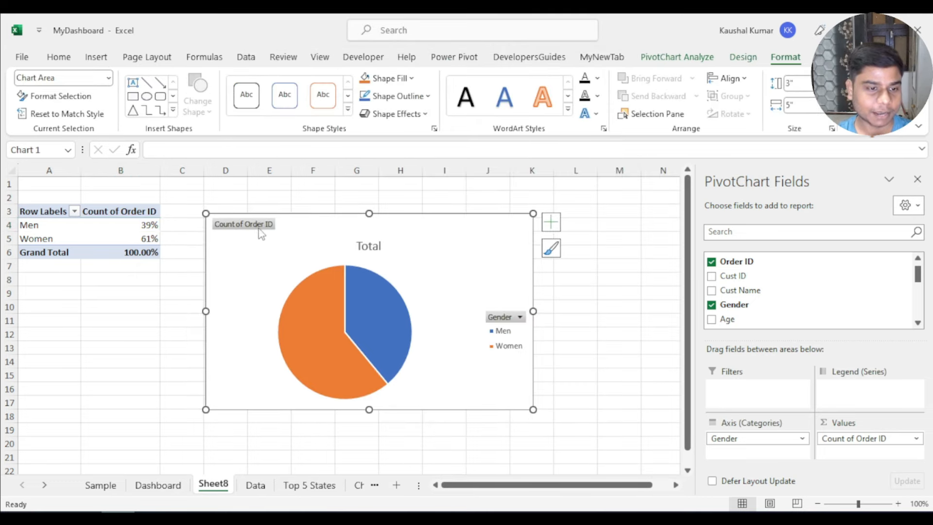
pyautogui.rightClick(258, 227)
pyautogui.click(294, 379)
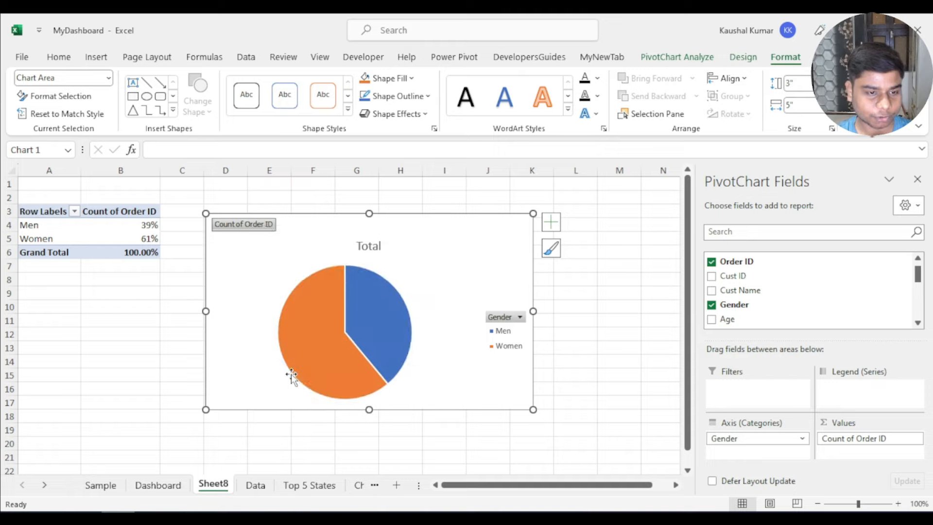
# Change the pie chart's title to "Men vs Women"
pyautogui.doubleClick(362, 229)
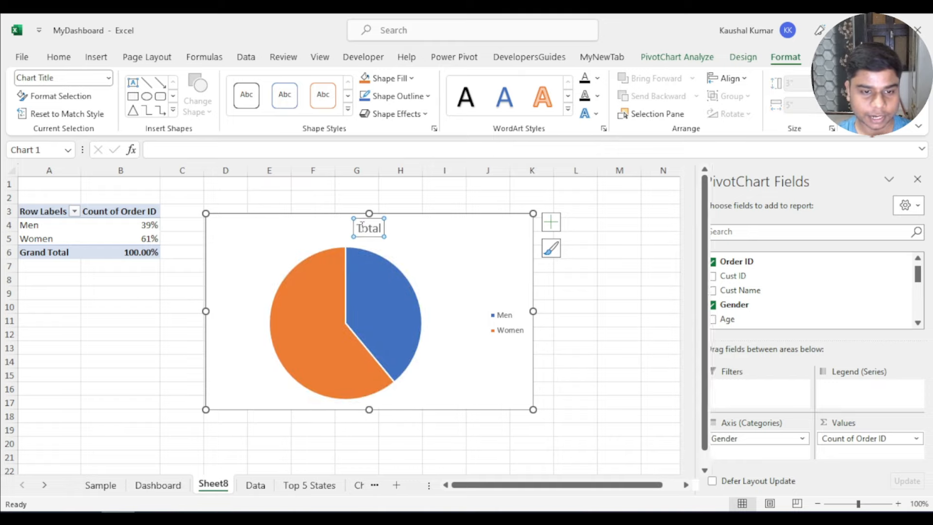
pyautogui.doubleClick(364, 229)
pyautogui.click(364, 229)
pyautogui.doubleClick(366, 233)
pyautogui.write('Men vs W')
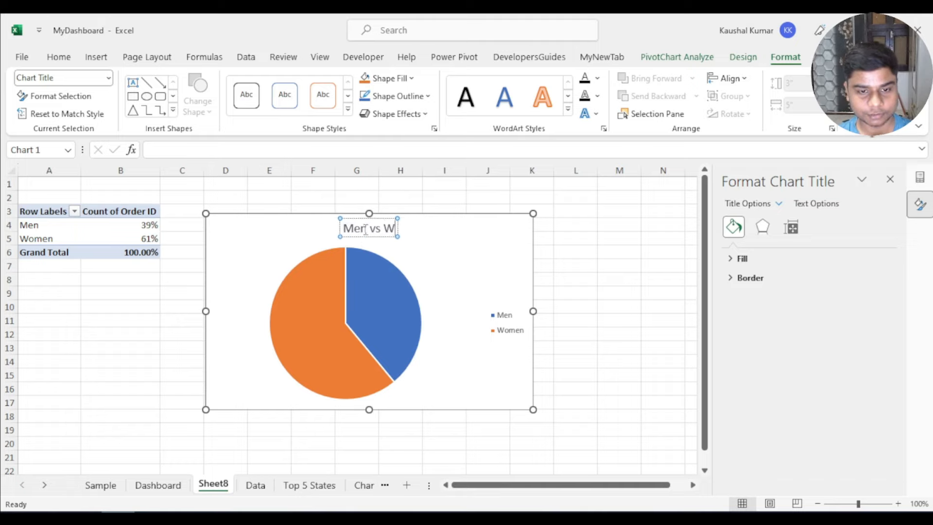
pyautogui.write('ome')
pyautogui.press('BackSpace')
pyautogui.write('omen')
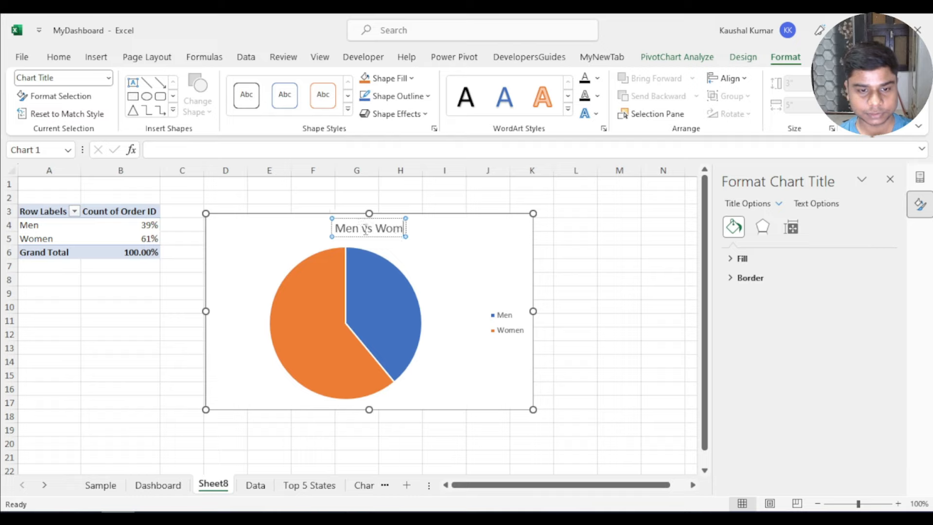
pyautogui.click(461, 236)
# Move the title to the chart's upper-left corner and the legend to the top of the chart beside it
pyautogui.click(380, 232)
pyautogui.moveTo(348, 232); pyautogui.dragTo(266, 235)
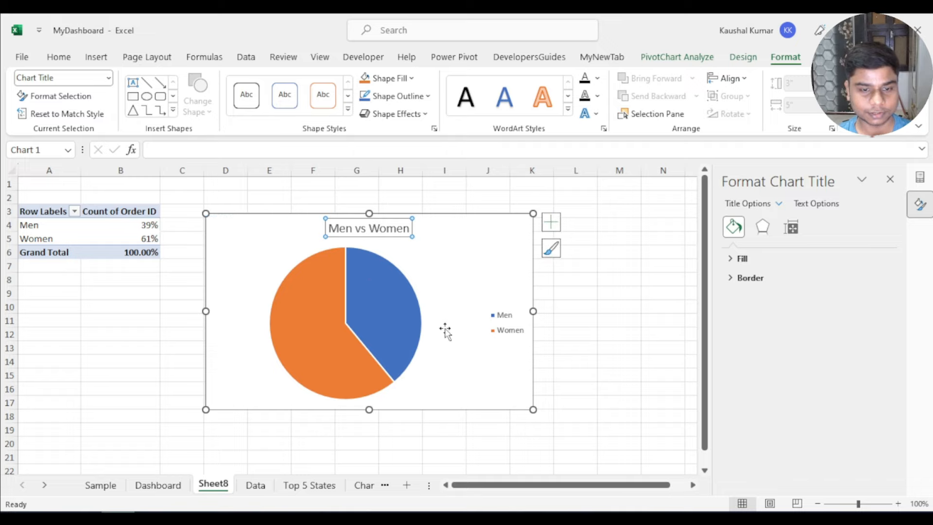
pyautogui.click(497, 336)
pyautogui.moveTo(486, 322); pyautogui.dragTo(406, 315)
pyautogui.moveTo(466, 323); pyautogui.dragTo(347, 228)
# Narrow the chart to about 3.49" wide and shift the legend clear of the title
pyautogui.moveTo(532, 310); pyautogui.dragTo(435, 311)
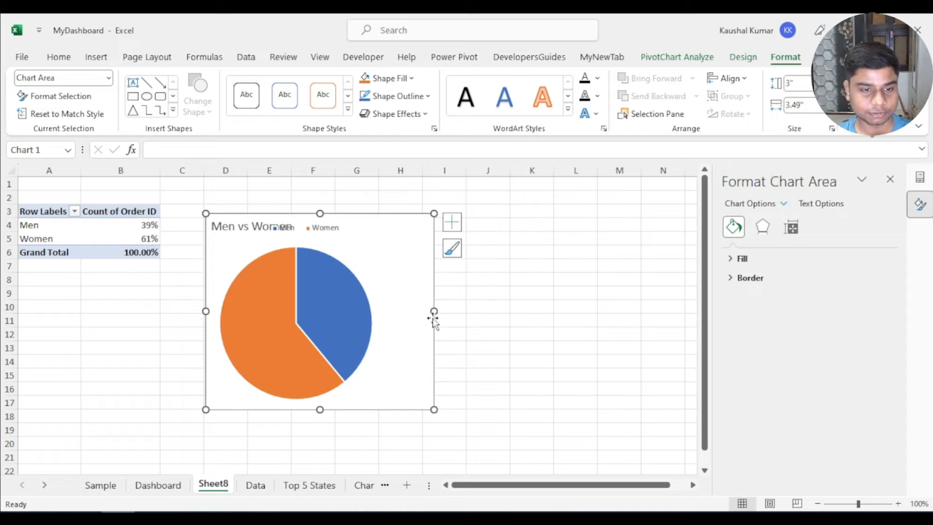
pyautogui.click(337, 236)
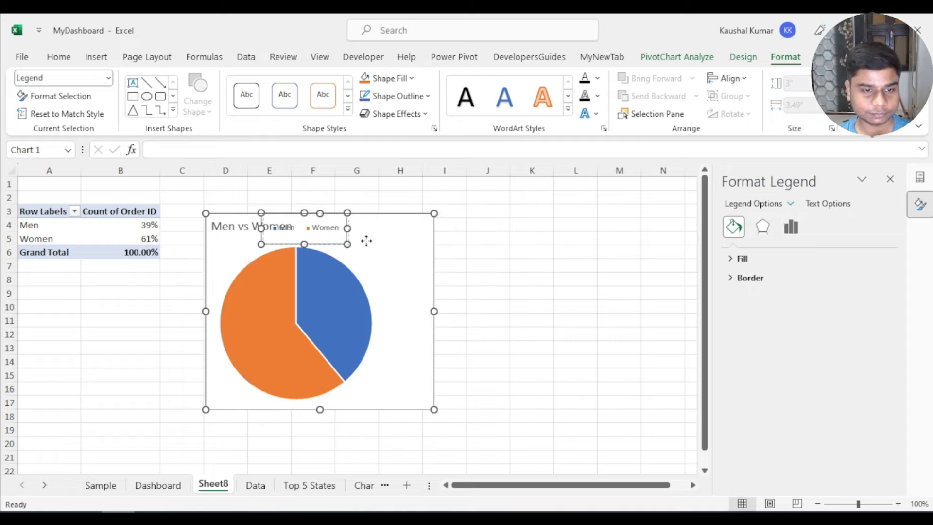
pyautogui.moveTo(379, 242); pyautogui.dragTo(376, 244)
pyautogui.click(378, 266)
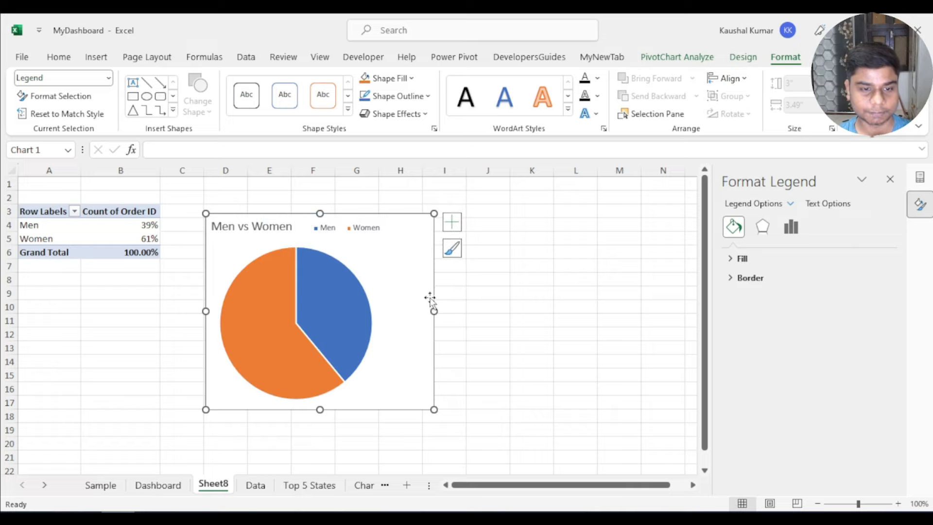
# Center the pie's plot area within the narrowed chart and add data labels to its slices
pyautogui.click(352, 289)
pyautogui.click(372, 274)
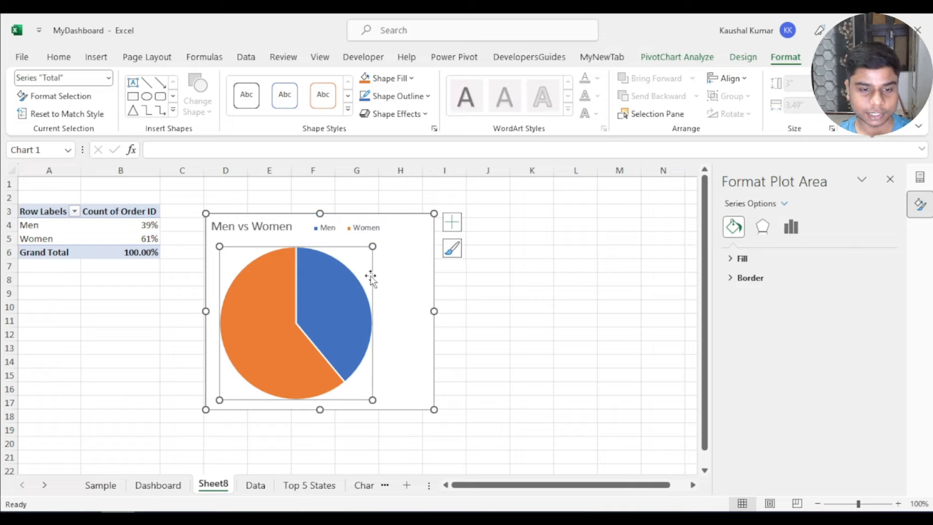
pyautogui.moveTo(382, 277); pyautogui.dragTo(407, 277)
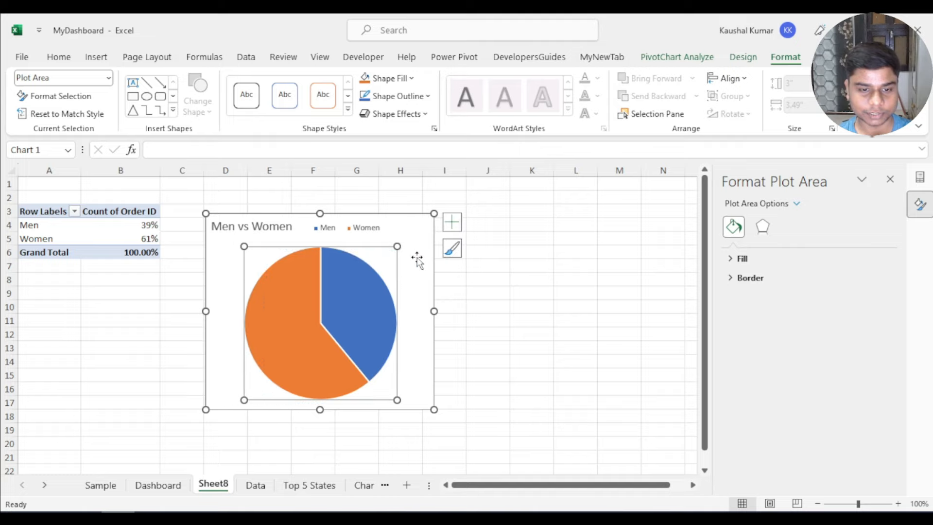
pyautogui.click(454, 226)
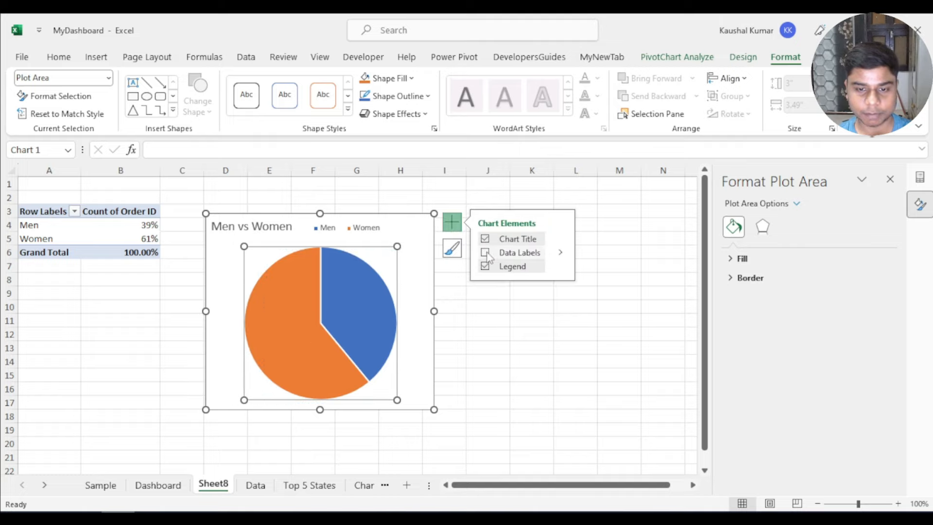
pyautogui.click(560, 253)
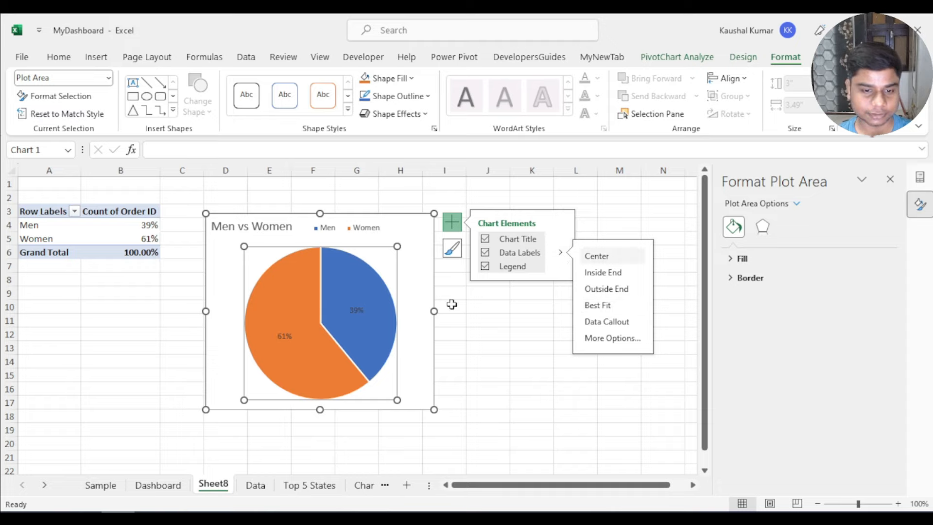
pyautogui.click(411, 294)
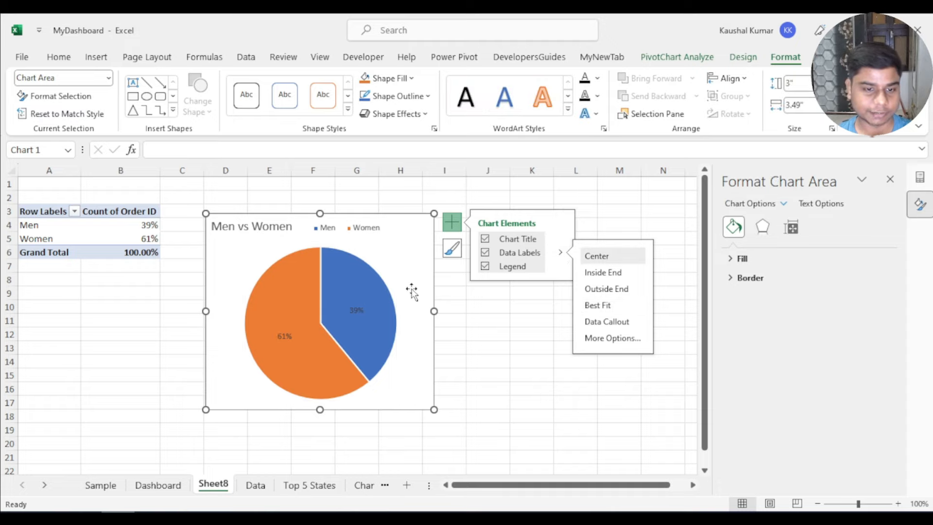
# Copy the Men vs Women chart and paste it onto the Dashboard sheet
pyautogui.click(431, 198)
pyautogui.click(425, 270)
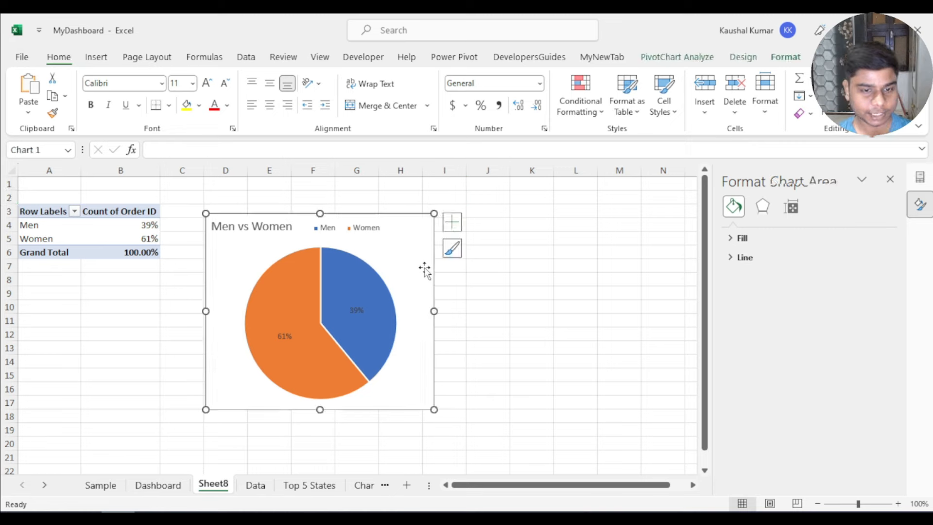
pyautogui.click(158, 486)
pyautogui.click(563, 404)
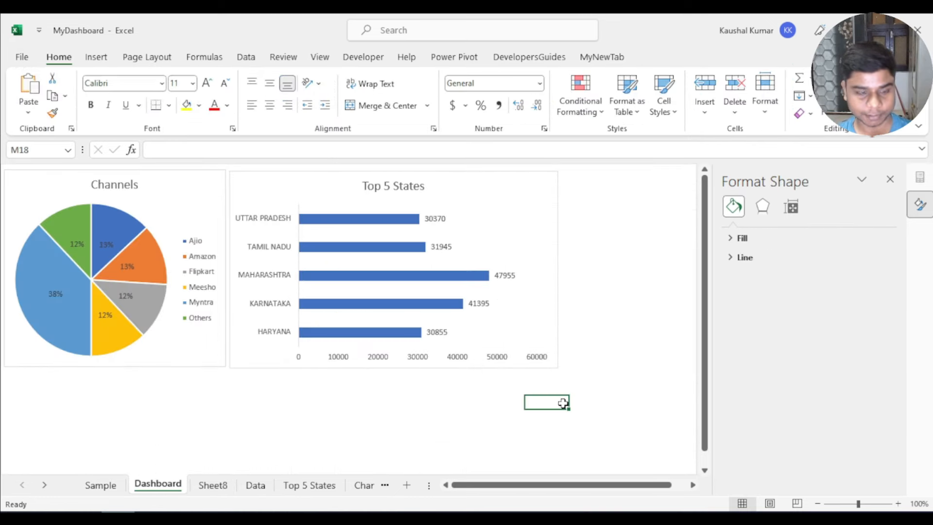
pyautogui.hotkey('ctrl', 'v')
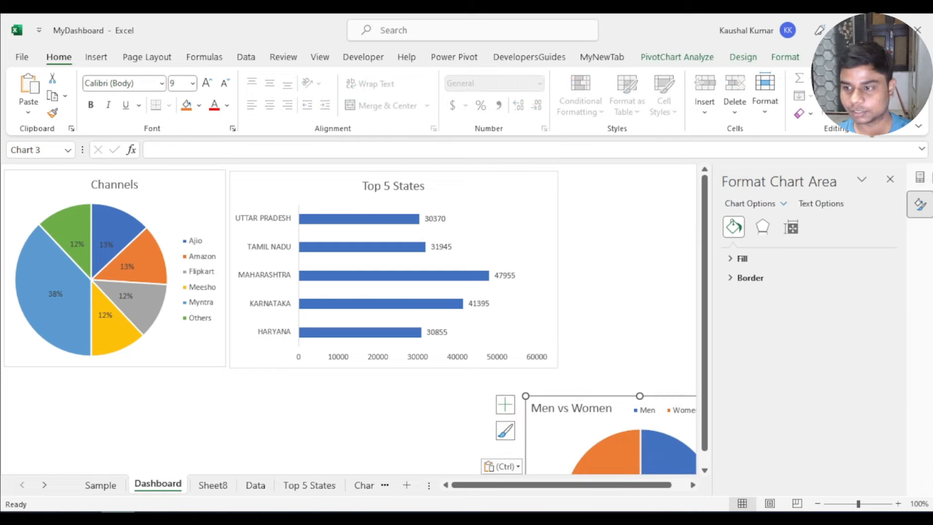
# Close the side panes and place the Men vs Women chart directly beside the Top 5 States chart, aligned with its top edge
pyautogui.click(890, 179)
pyautogui.click(917, 181)
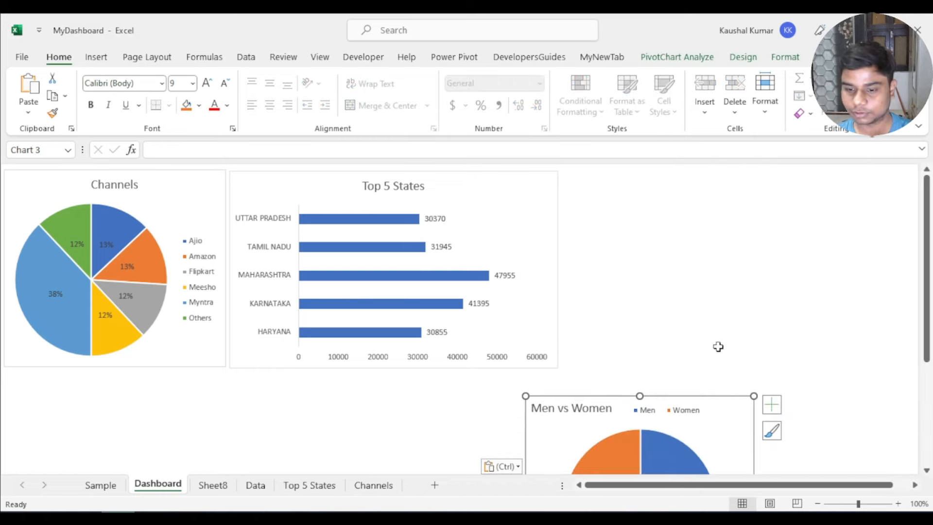
pyautogui.moveTo(727, 417); pyautogui.dragTo(764, 190)
pyautogui.click(829, 283)
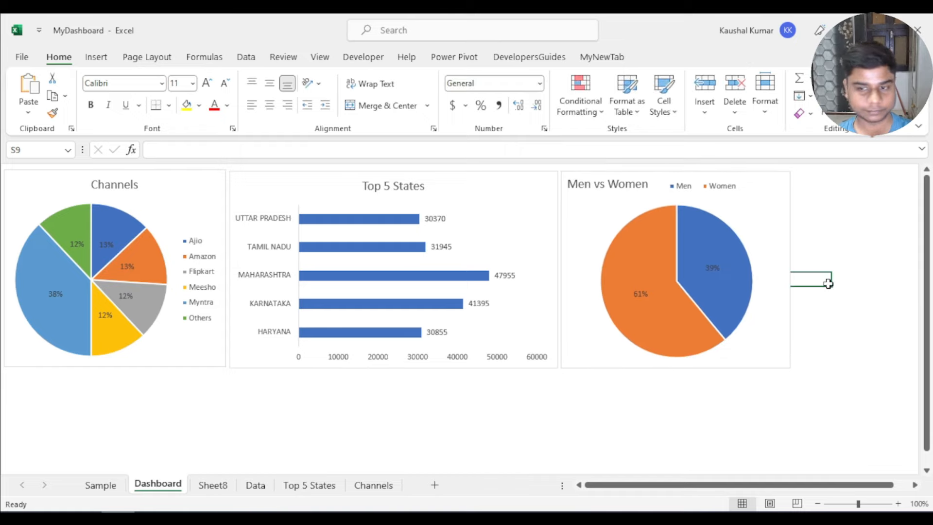
# Rename Sheet8 as "Men vs Women" and save the workbook
pyautogui.click(225, 490)
pyautogui.doubleClick(214, 485)
pyautogui.write('Men vs Women')
pyautogui.click(482, 337)
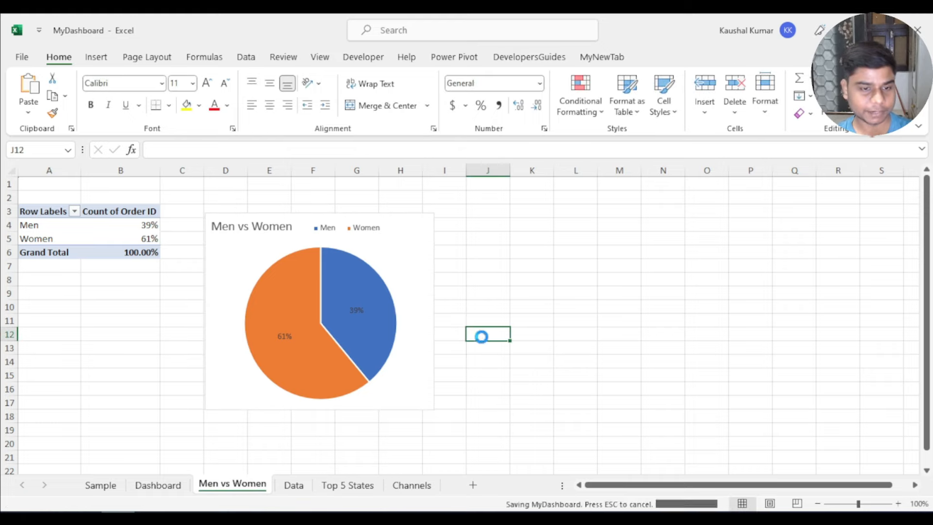
# Create a PivotTable on a new worksheet from the order data range Data!$A$1:$P$501
pyautogui.click(158, 484)
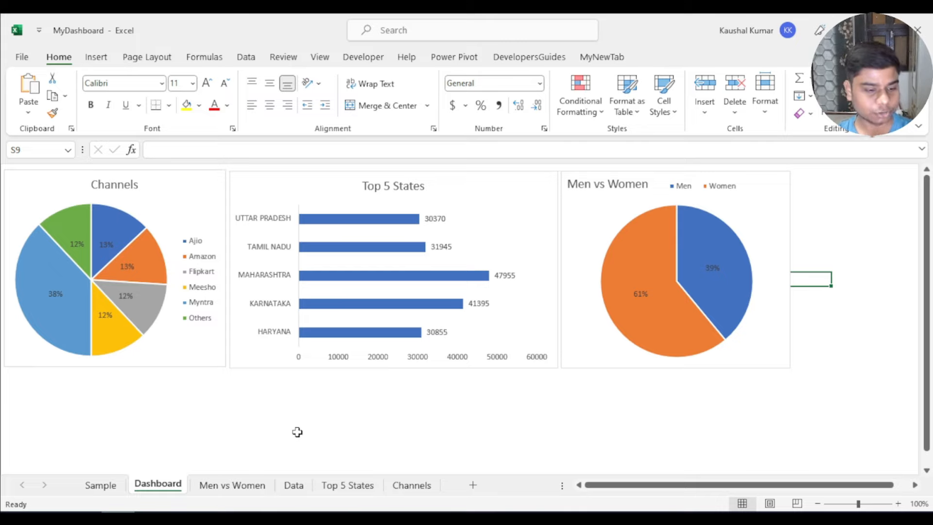
pyautogui.click(292, 487)
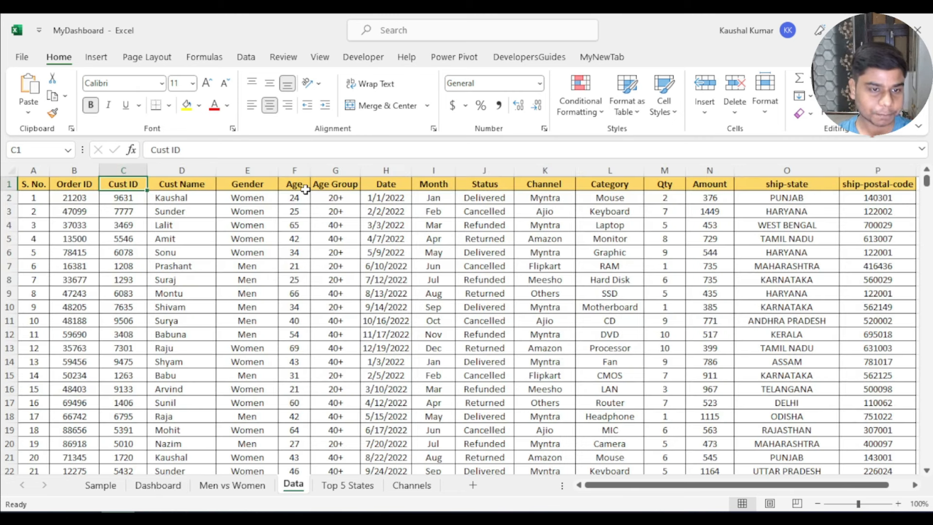
pyautogui.moveTo(295, 171); pyautogui.dragTo(329, 170)
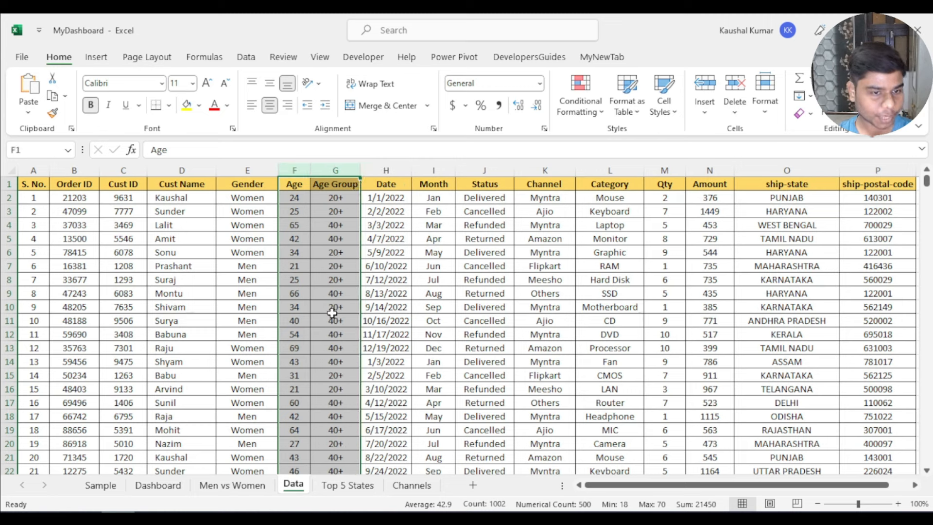
pyautogui.click(266, 235)
pyautogui.click(99, 59)
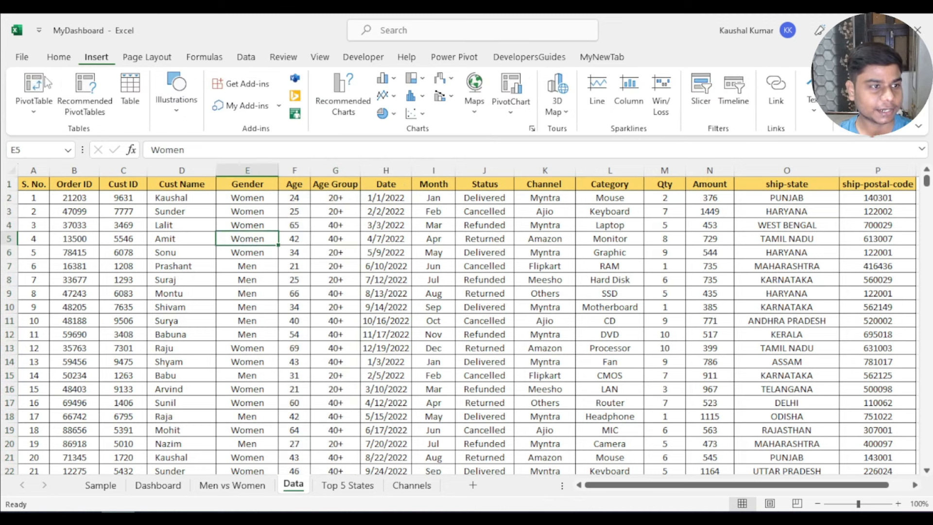
pyautogui.click(43, 86)
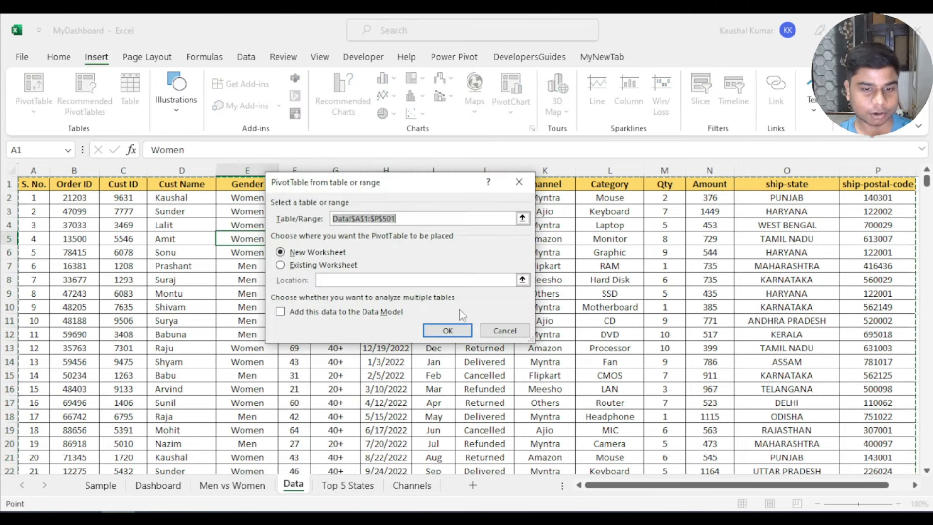
pyautogui.click(457, 335)
# Place Gender in the new PivotTable's columns and Order ID in its values, summarized by Count
pyautogui.moveTo(734, 316); pyautogui.dragTo(870, 388)
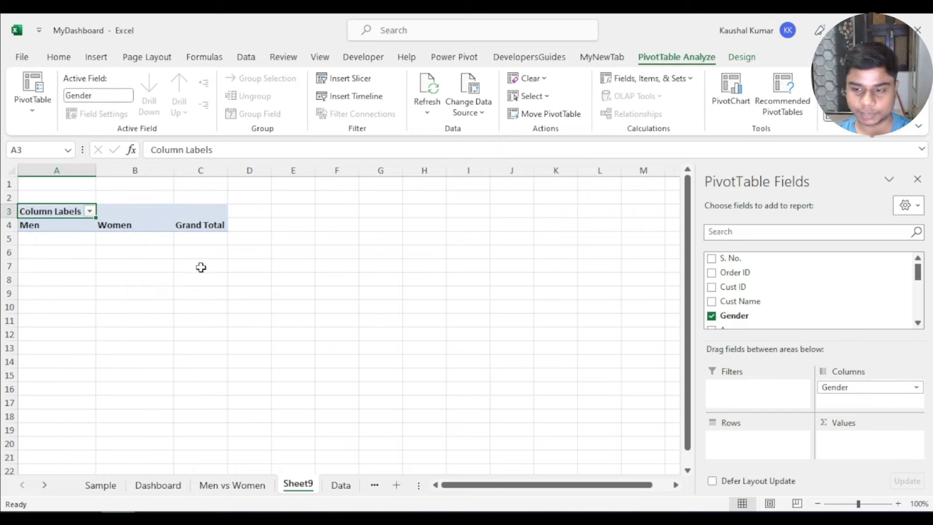
pyautogui.moveTo(720, 273); pyautogui.dragTo(834, 440)
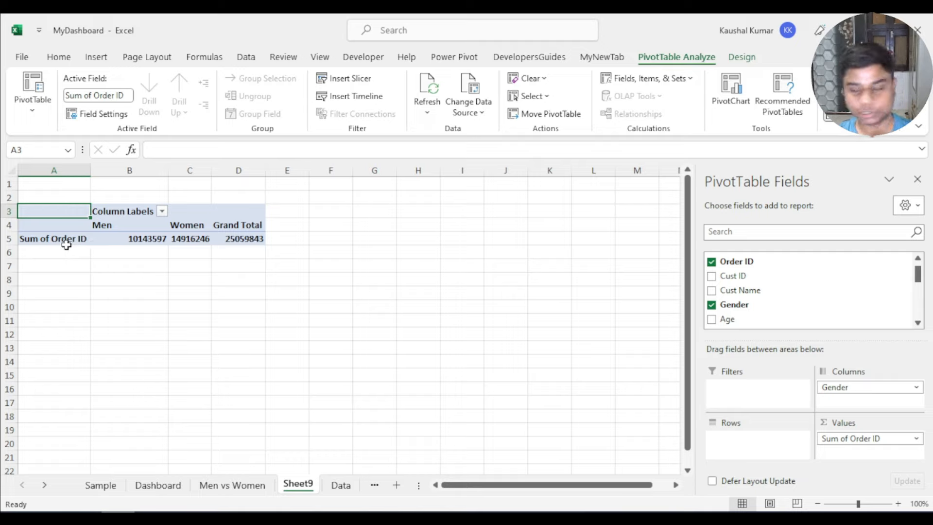
pyautogui.click(916, 439)
pyautogui.click(97, 117)
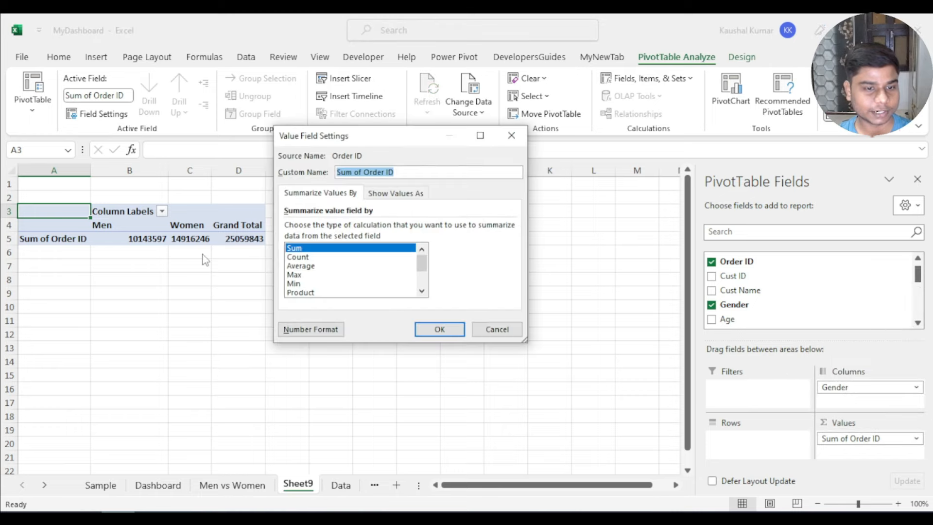
pyautogui.click(298, 257)
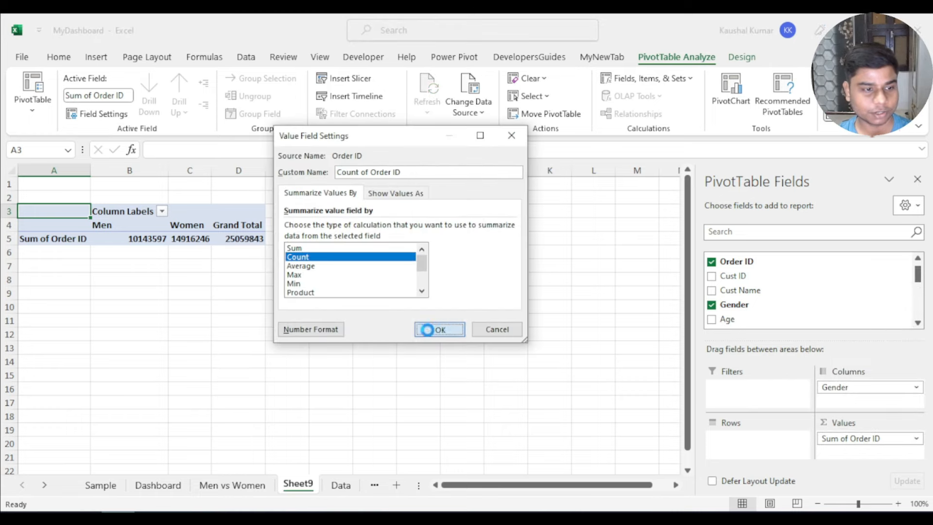
pyautogui.click(439, 329)
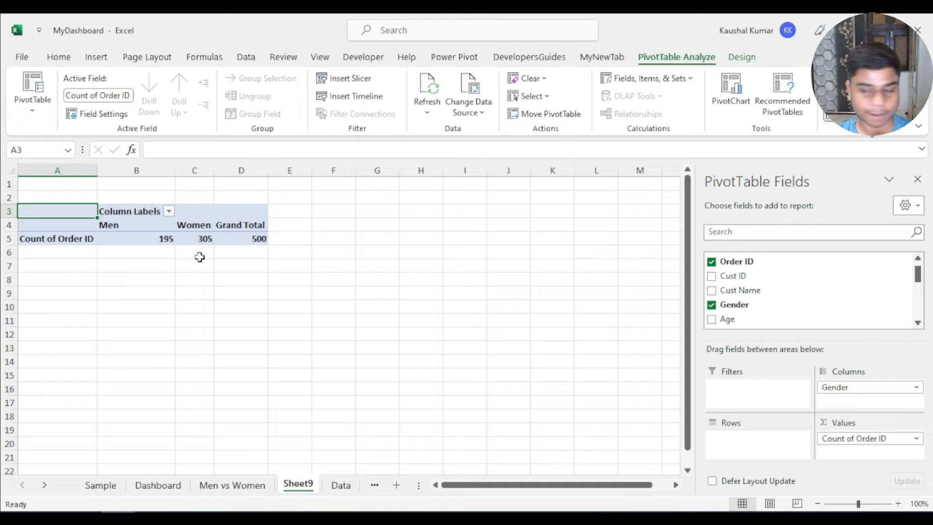
# Add Age Group to the PivotTable's rows and check the order counts for each age group and gender
pyautogui.scroll(-1, 748, 316)
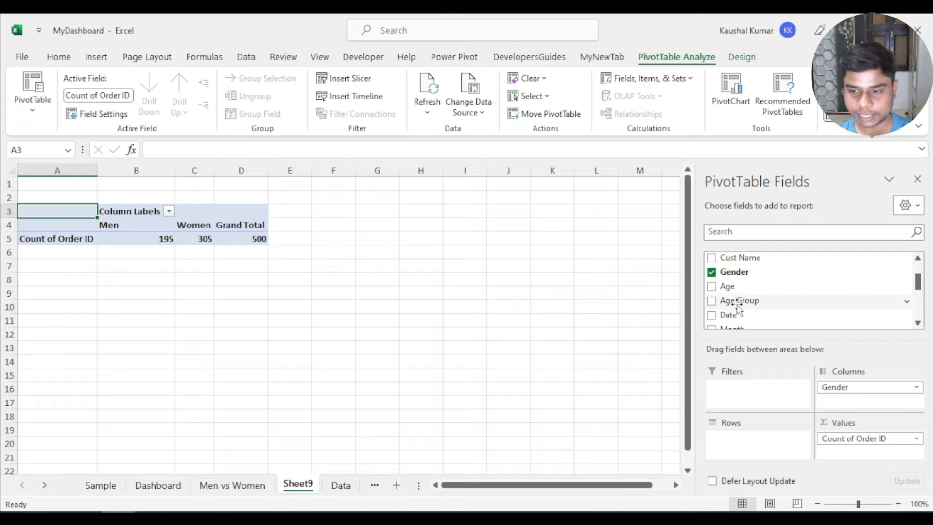
pyautogui.moveTo(738, 305); pyautogui.dragTo(737, 440)
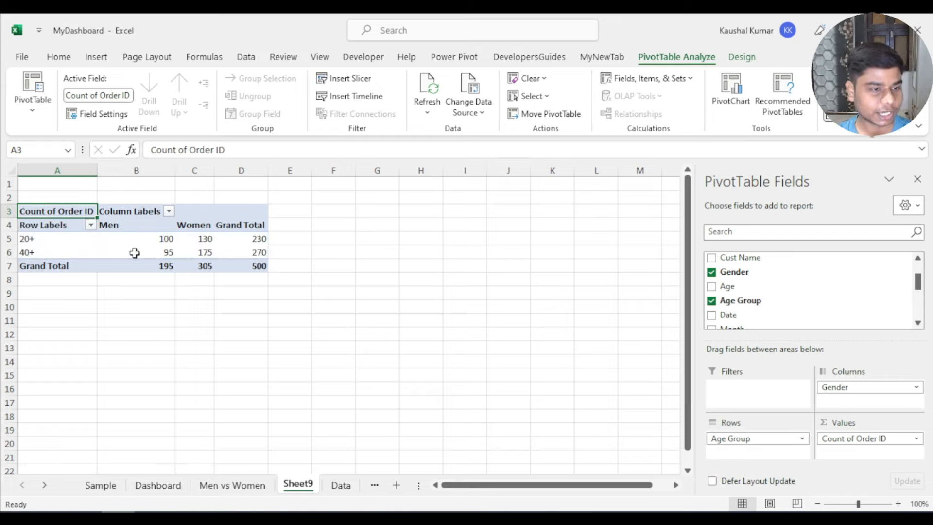
pyautogui.click(147, 241)
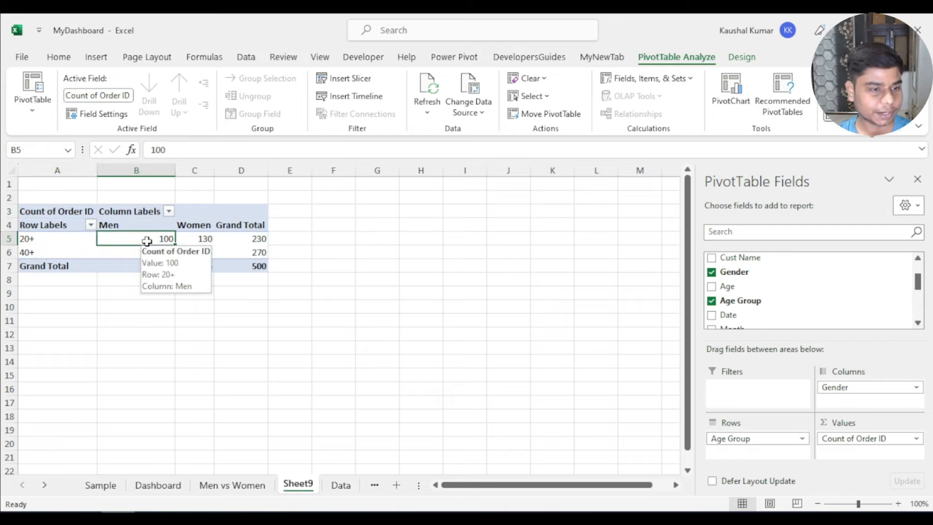
pyautogui.click(204, 241)
pyautogui.click(152, 252)
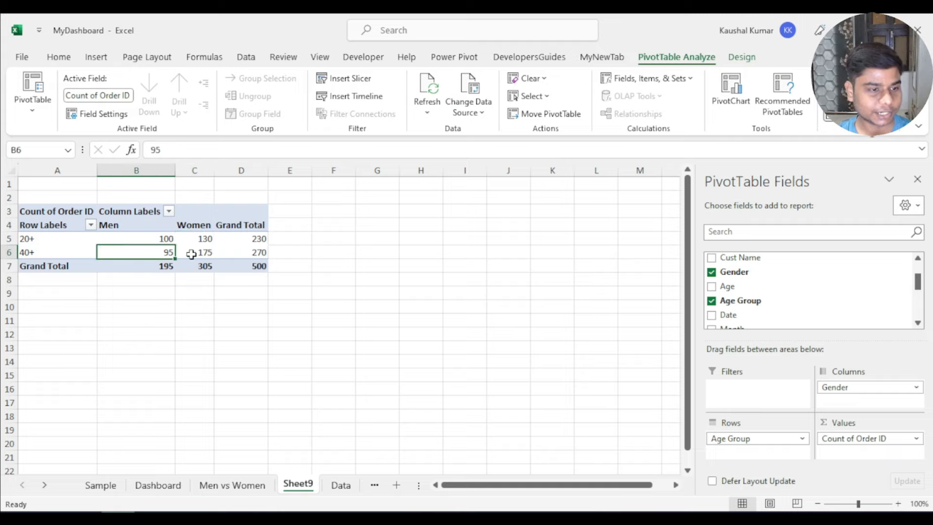
pyautogui.click(191, 254)
pyautogui.click(263, 269)
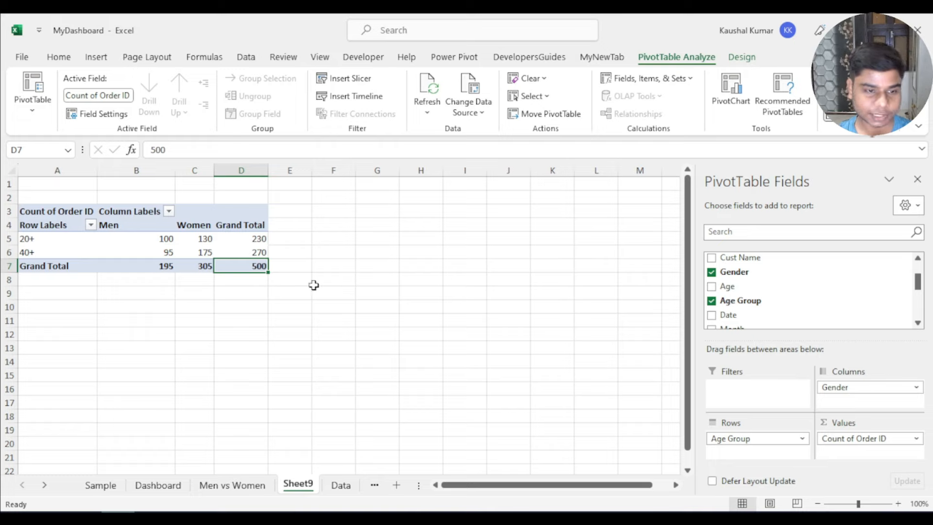
pyautogui.click(241, 250)
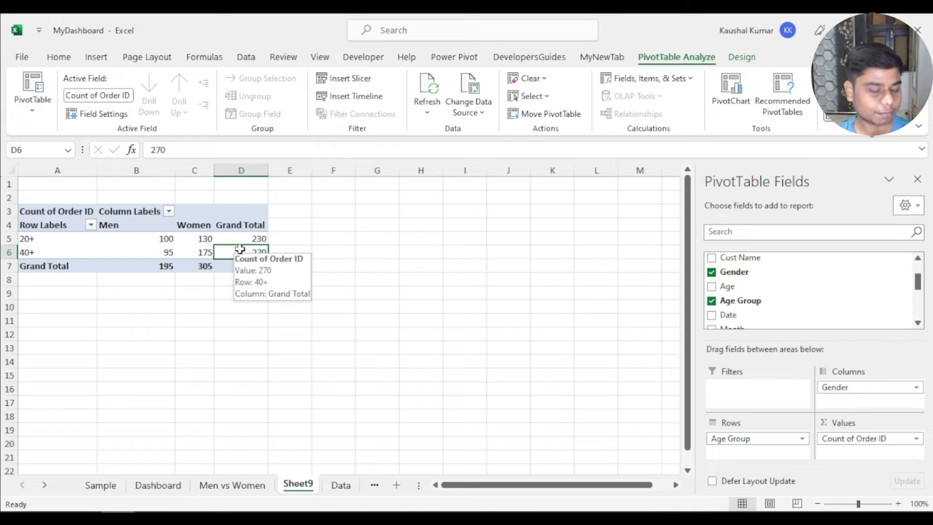
# Show the PivotTable's order counts as % of Grand Total
pyautogui.rightClick(194, 238)
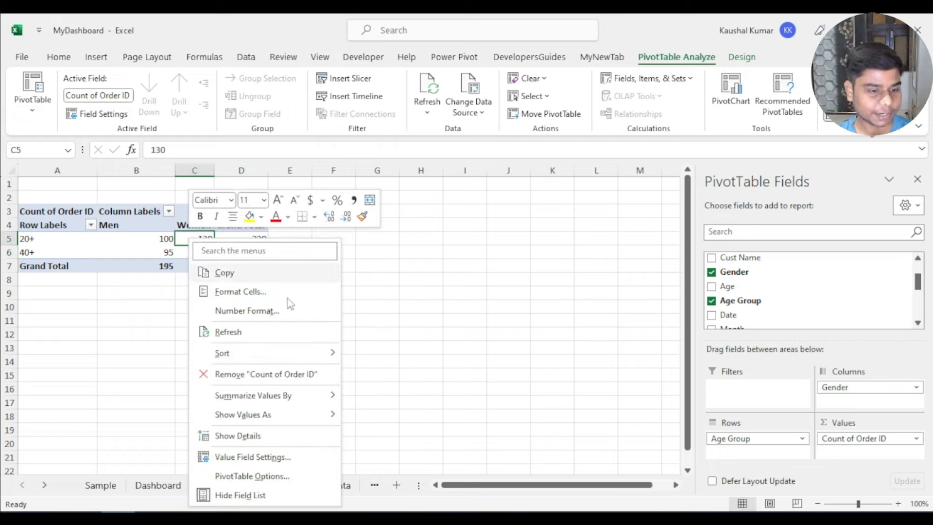
pyautogui.moveTo(271, 418)
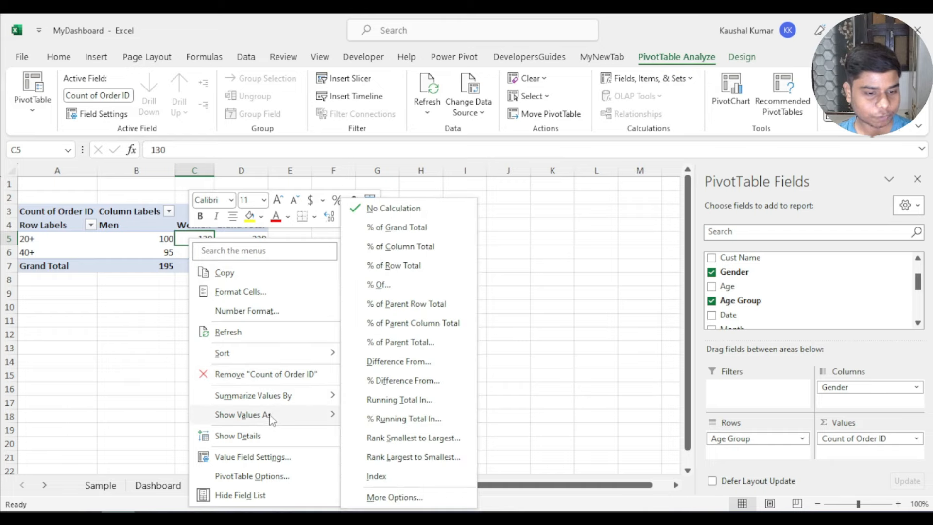
pyautogui.click(376, 228)
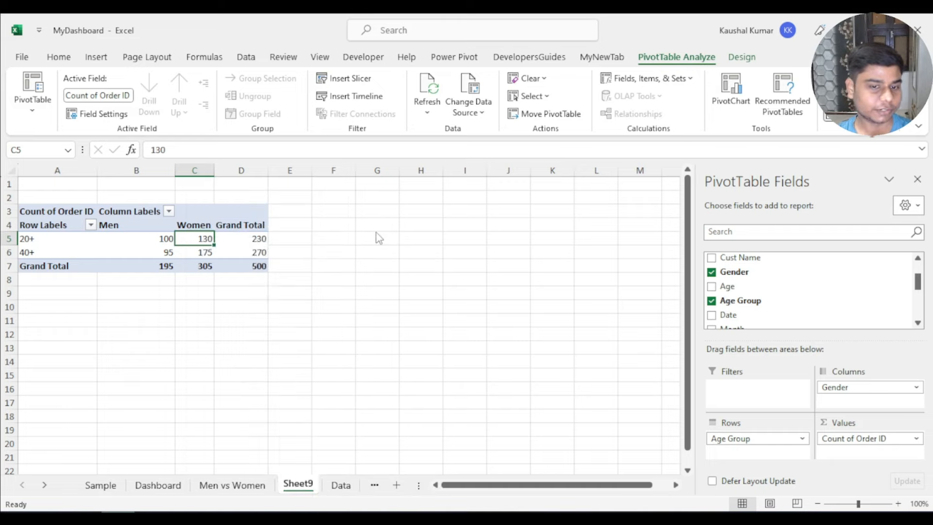
# Format all the PivotTable percentages, including the grand totals, without decimal places
pyautogui.moveTo(166, 240); pyautogui.dragTo(261, 267)
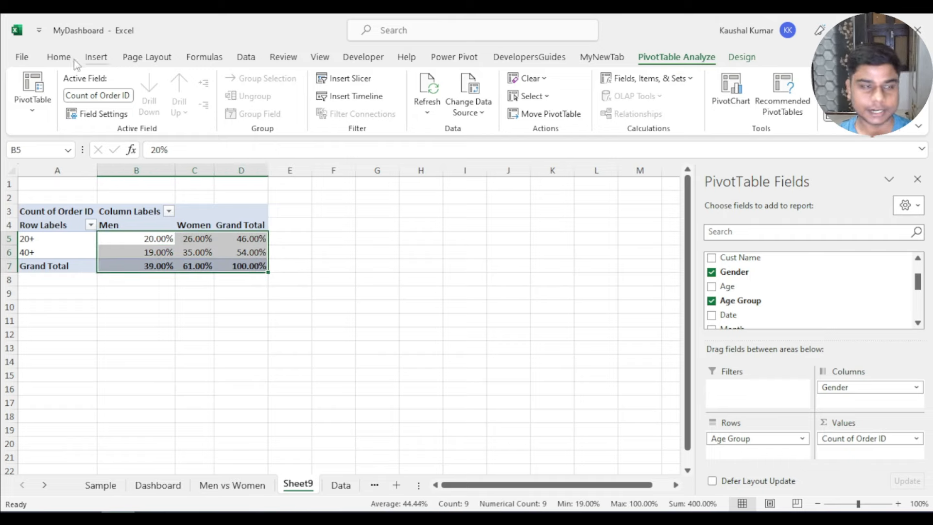
pyautogui.click(60, 57)
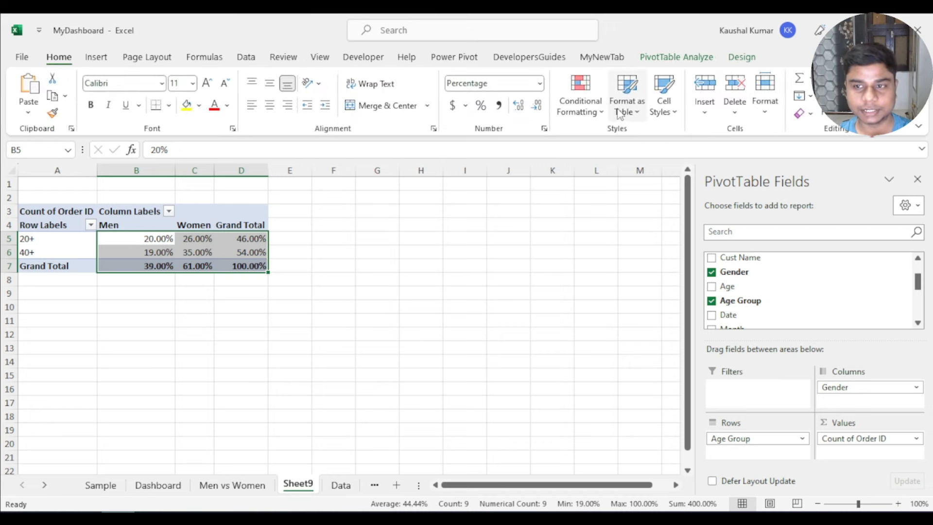
pyautogui.click(537, 107)
pyautogui.click(537, 107)
pyautogui.click(369, 224)
pyautogui.click(206, 237)
# Insert a Clustered Column PivotChart beside the PivotTable and hide all its field buttons
pyautogui.click(688, 60)
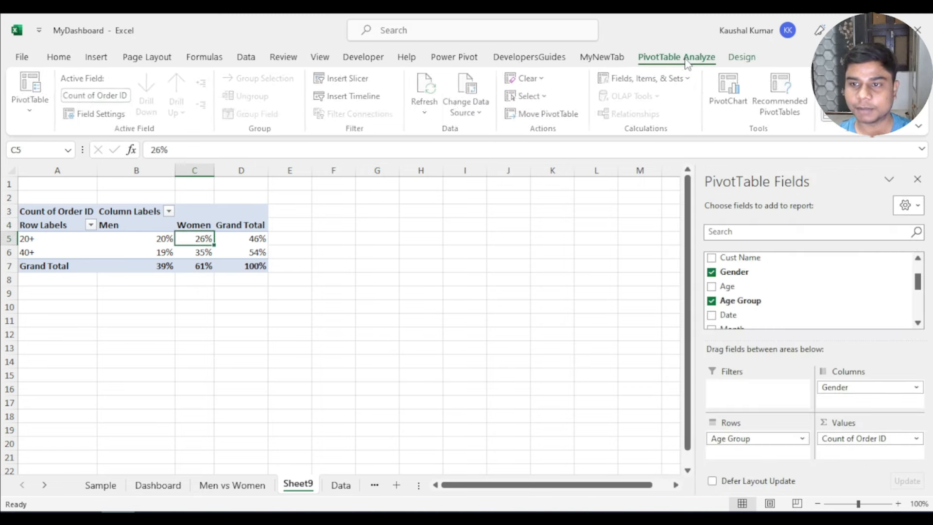
pyautogui.click(737, 89)
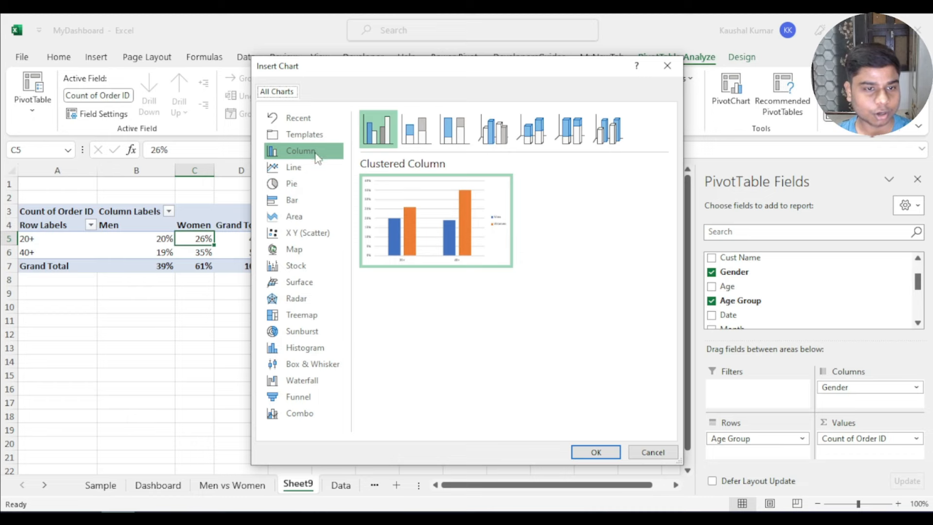
pyautogui.click(594, 451)
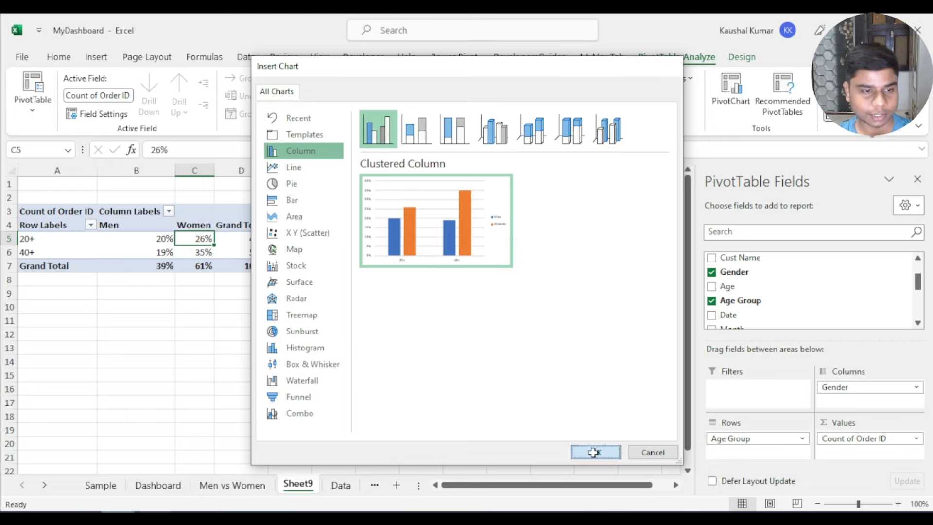
pyautogui.moveTo(402, 241); pyautogui.dragTo(485, 251)
pyautogui.rightClick(319, 256)
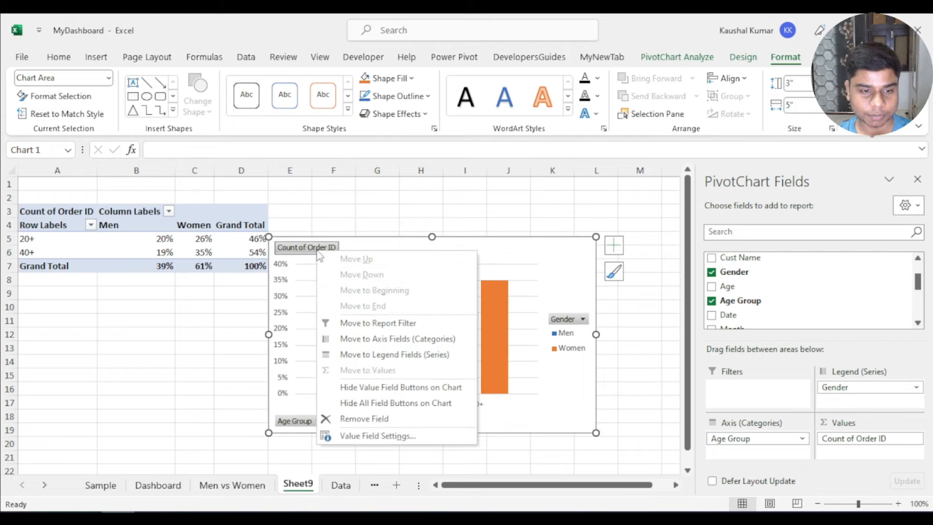
pyautogui.click(373, 402)
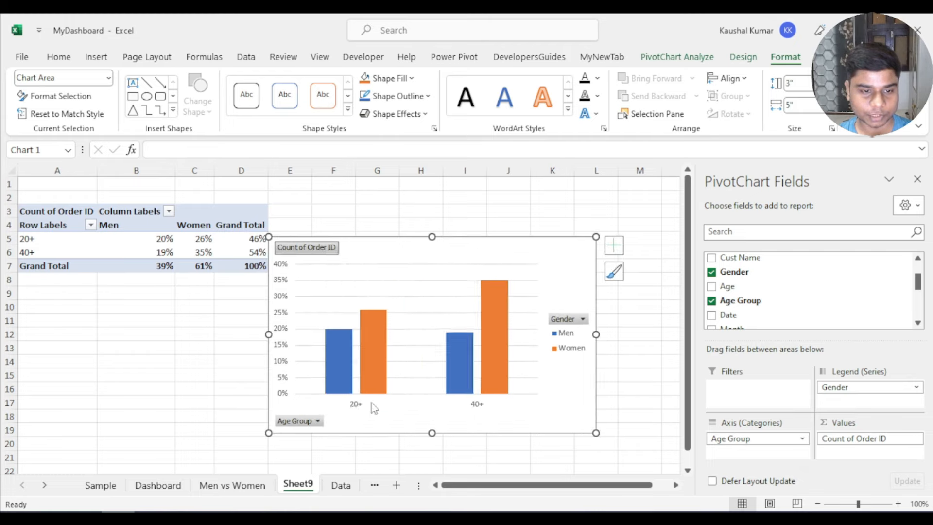
# Add a chart title to the column chart and set its text to "Age & Gender"
pyautogui.click(614, 246)
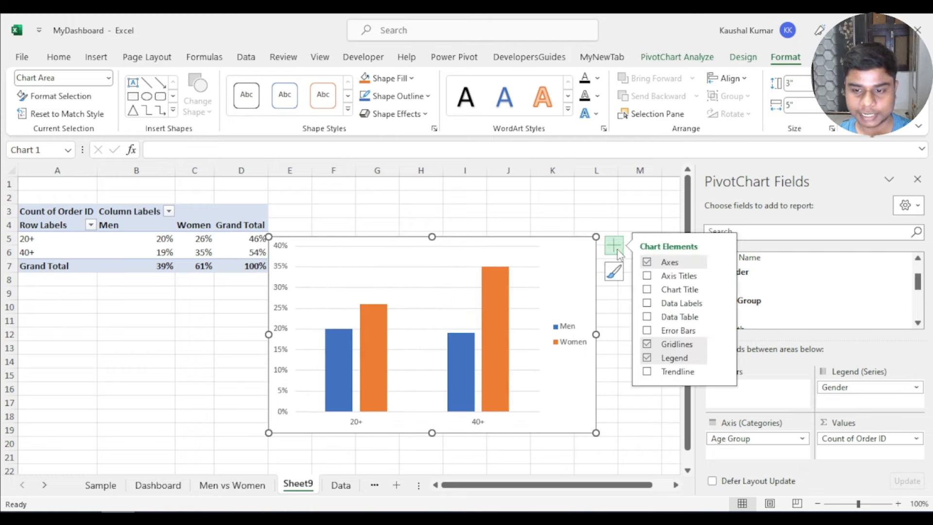
pyautogui.click(647, 290)
pyautogui.click(454, 252)
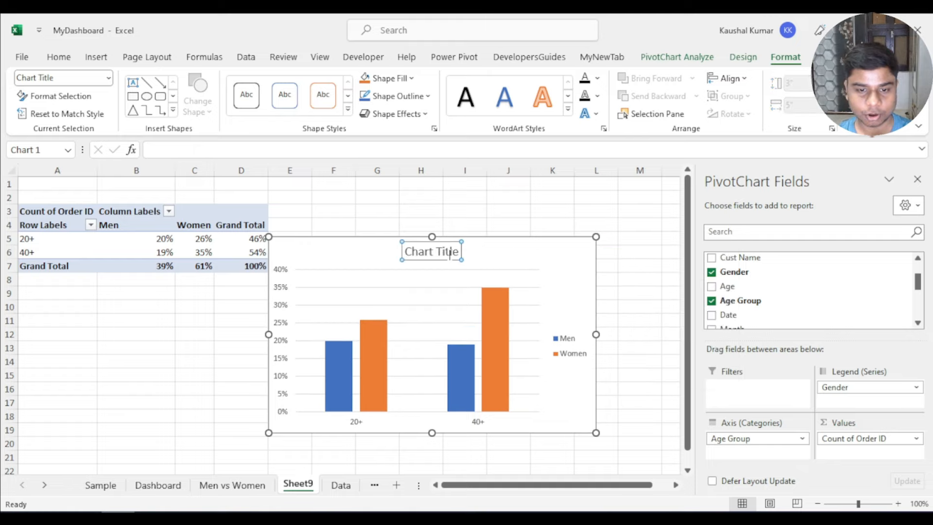
pyautogui.tripleClick(455, 253)
pyautogui.press('Delete')
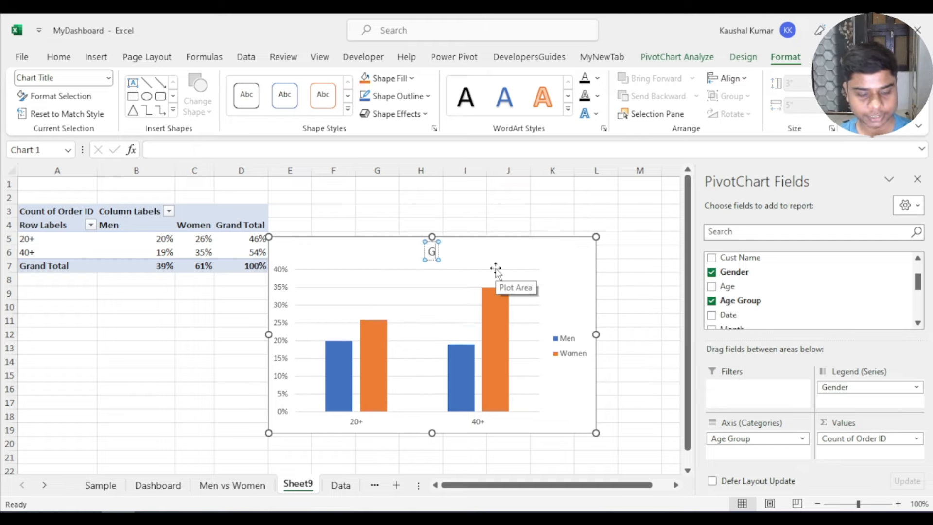
pyautogui.write('Age')
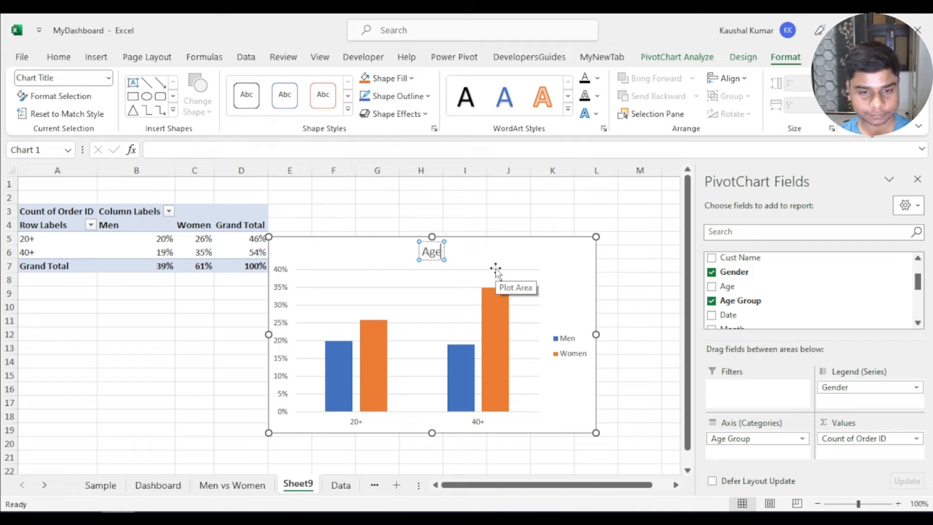
pyautogui.write(' & Gender')
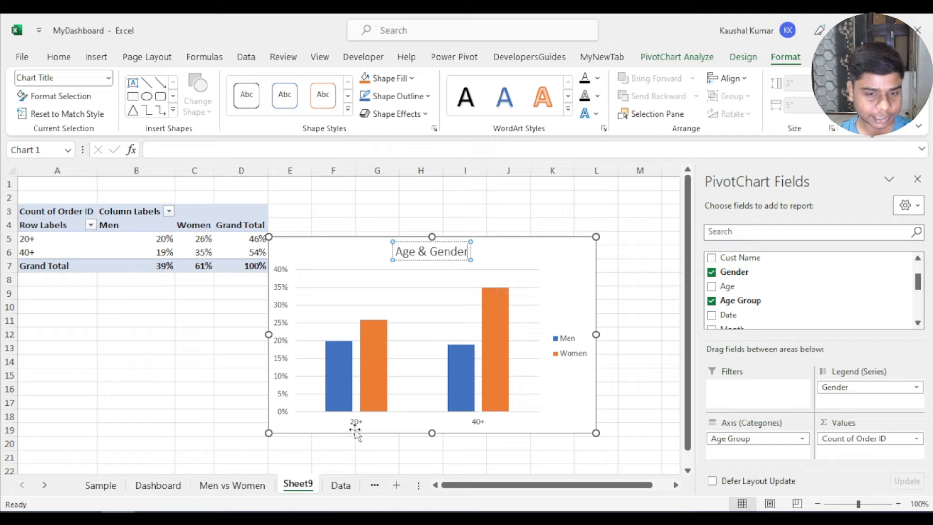
pyautogui.click(545, 249)
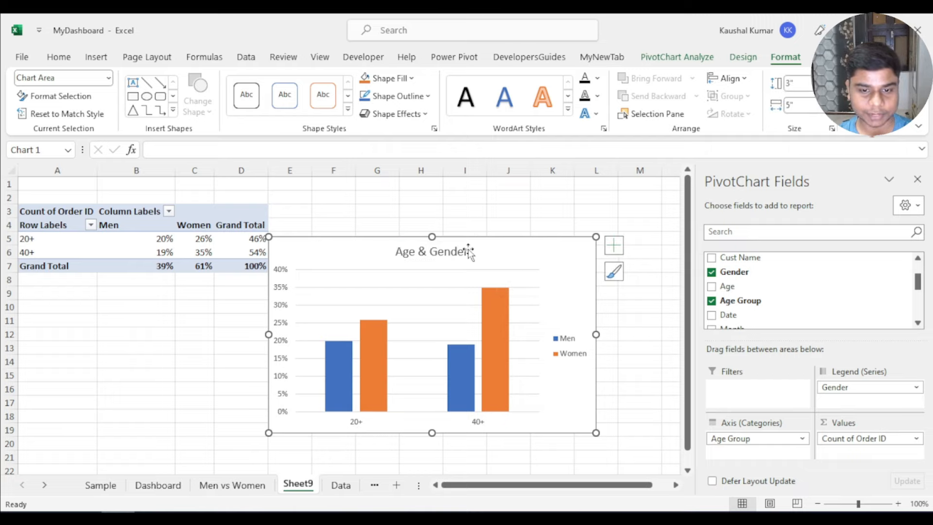
# Move the chart title toward the chart's left side and lay the legend out in one row beside it
pyautogui.click(453, 256)
pyautogui.moveTo(428, 260); pyautogui.dragTo(363, 262)
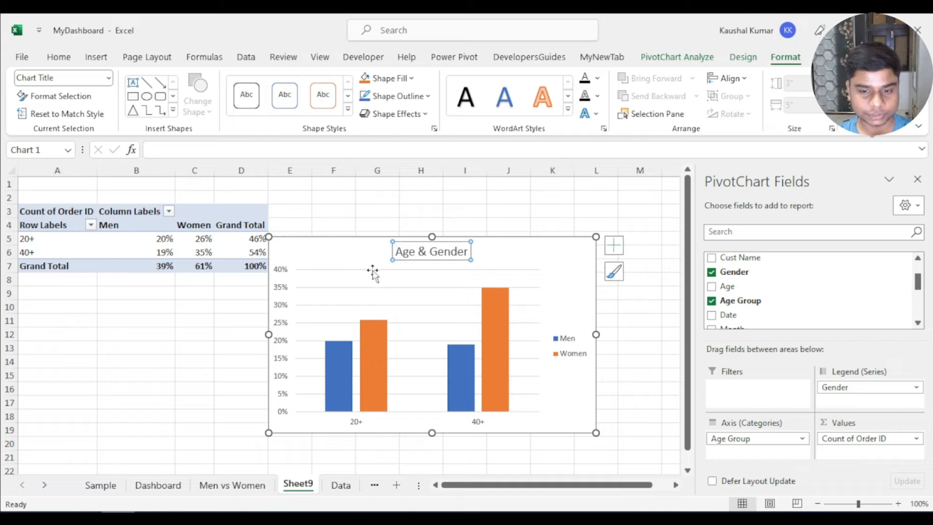
pyautogui.click(567, 358)
pyautogui.moveTo(564, 362); pyautogui.dragTo(502, 260)
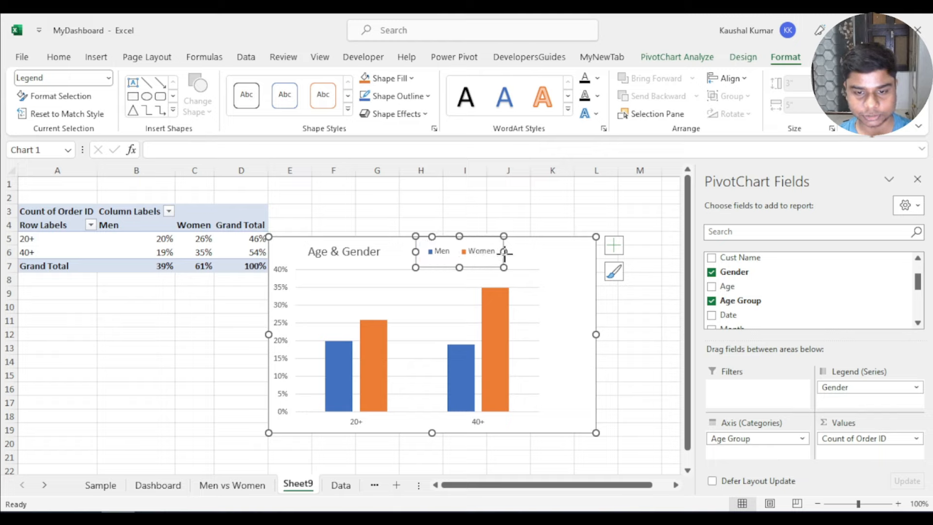
# Widen the plot area to fill the empty space up to the chart's right edge
pyautogui.click(564, 280)
pyautogui.click(534, 288)
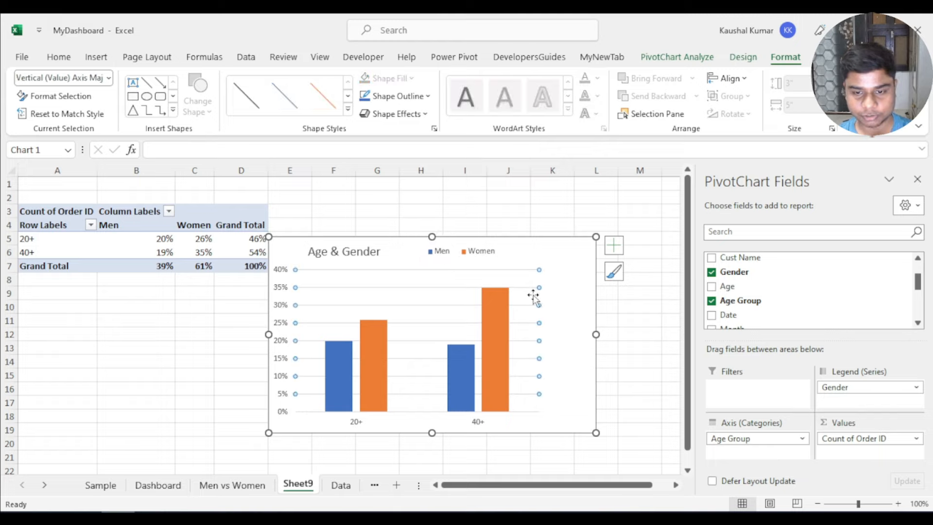
pyautogui.click(523, 271)
pyautogui.moveTo(539, 341); pyautogui.dragTo(586, 348)
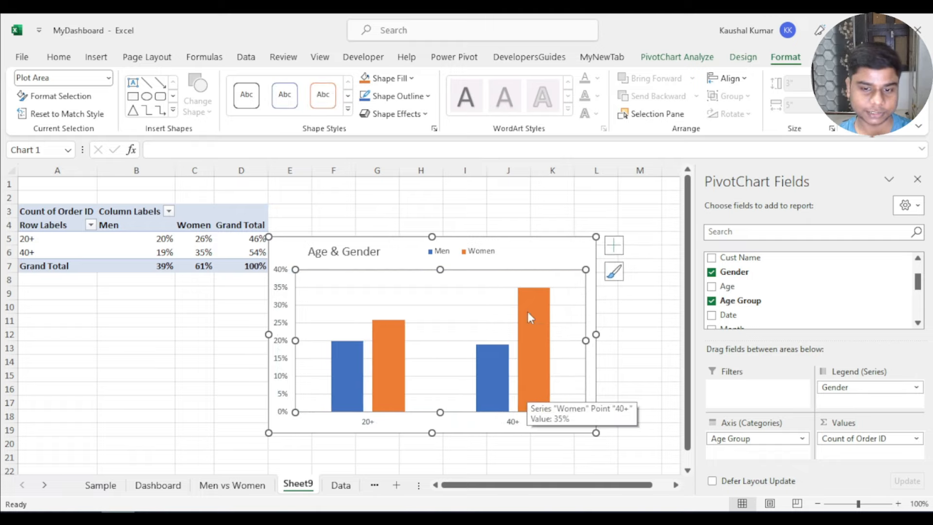
# Remove the gridlines from the Age & Gender chart and add data labels to its columns
pyautogui.click(614, 245)
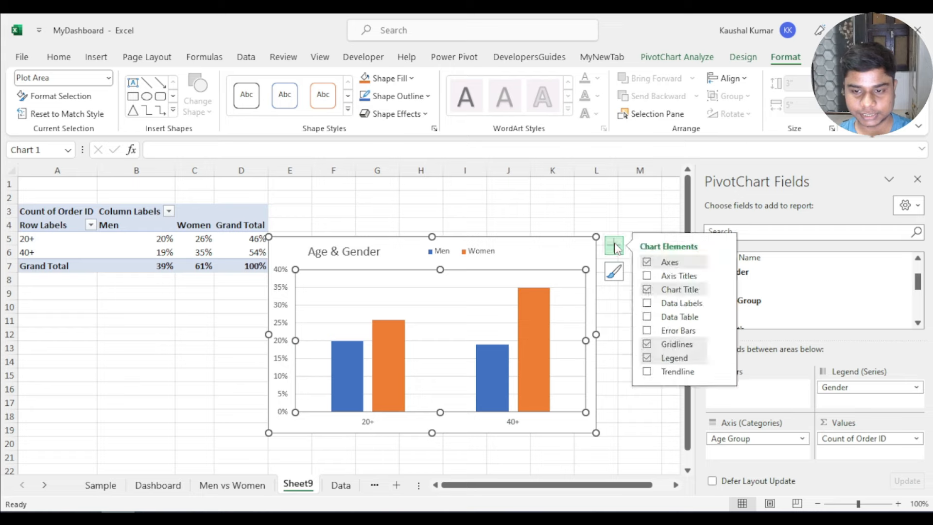
pyautogui.click(647, 345)
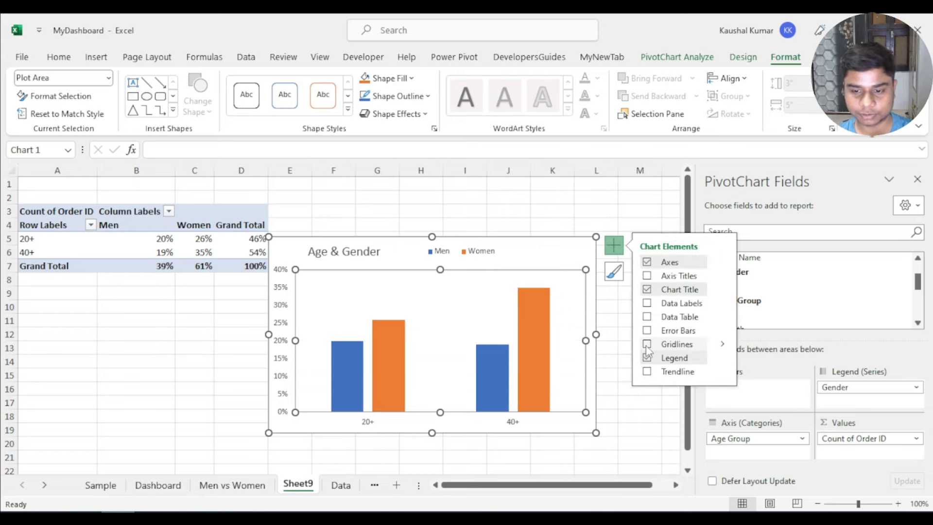
pyautogui.click(562, 251)
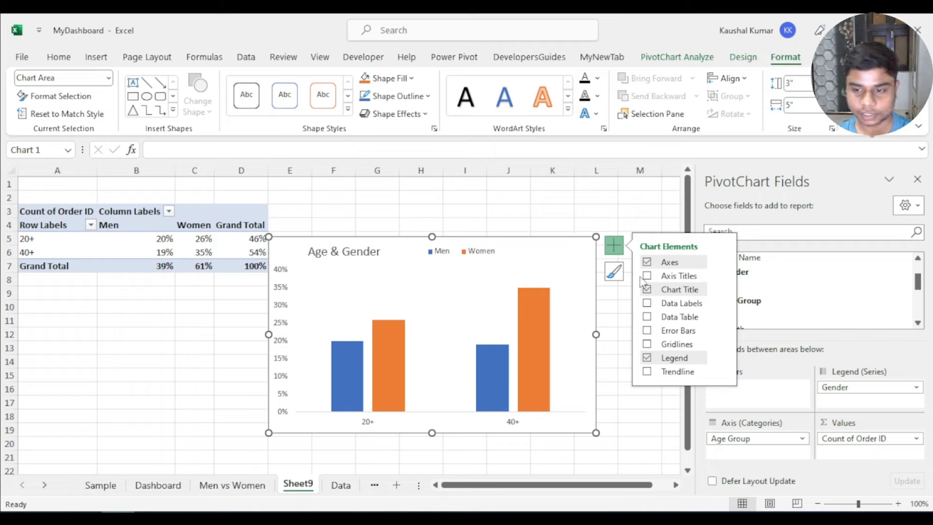
pyautogui.click(648, 305)
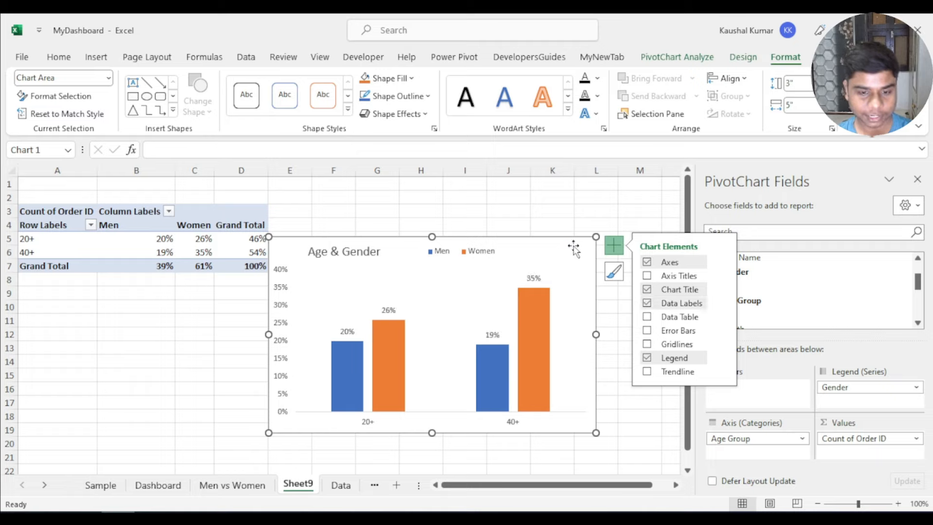
# Paste a copy of the Age & Gender chart onto the Dashboard sheet
pyautogui.click(176, 485)
pyautogui.click(311, 427)
pyautogui.hotkey('ctrl', 'v')
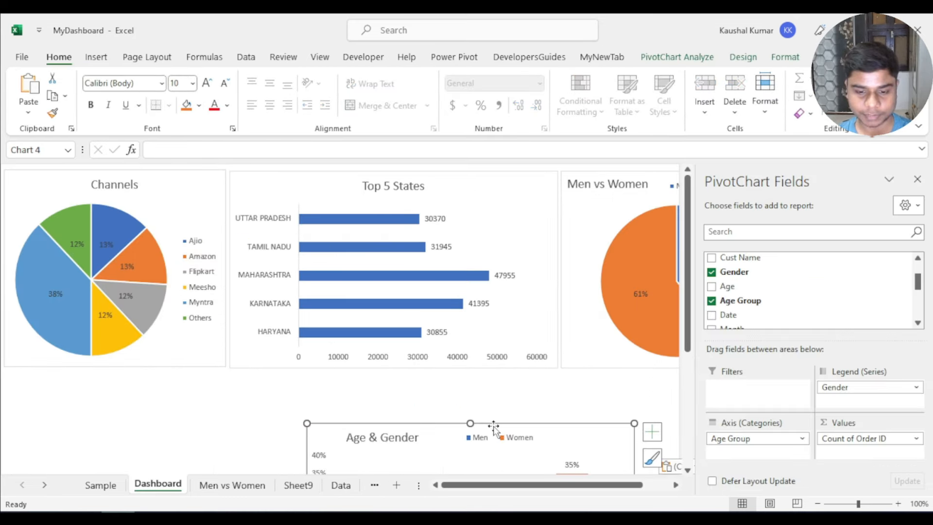
pyautogui.moveTo(493, 428); pyautogui.dragTo(243, 389)
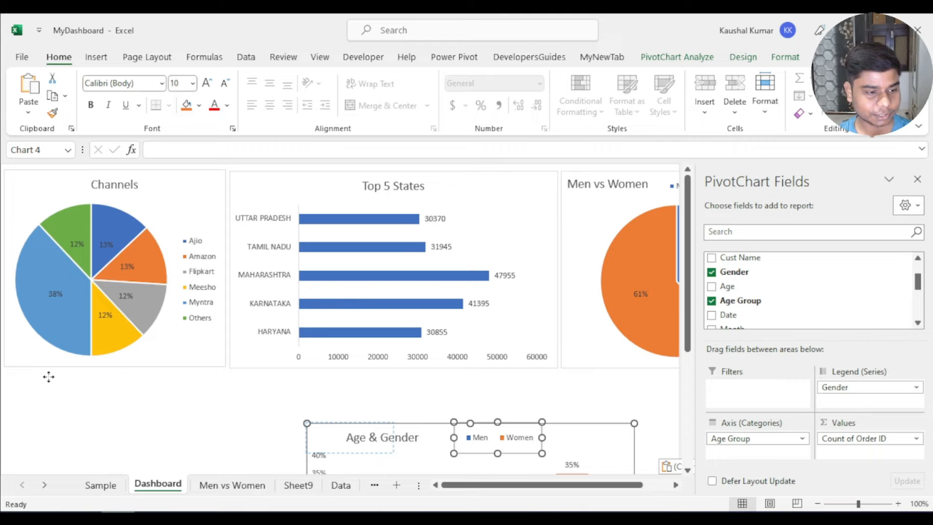
pyautogui.moveTo(43, 377); pyautogui.dragTo(63, 390)
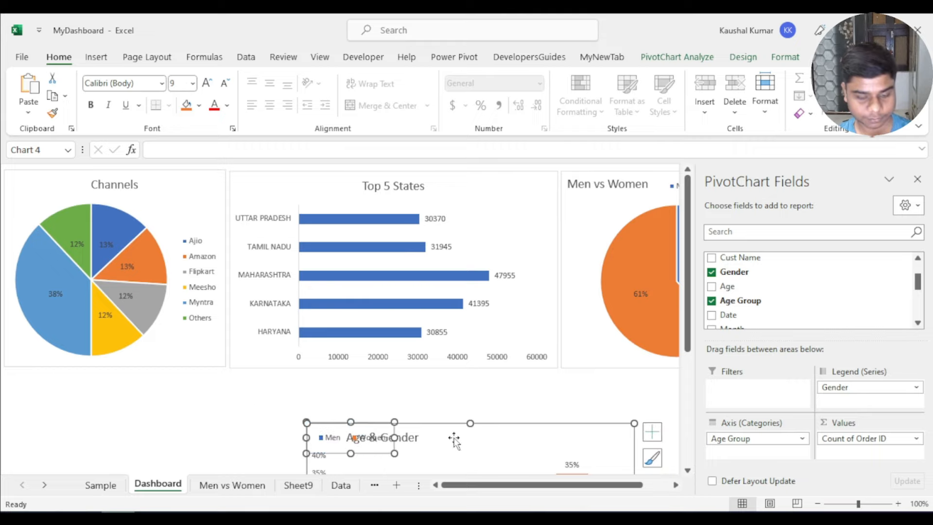
pyautogui.hotkey('ctrl', 'z')
# Place the Age & Gender chart directly below the Channels chart, aligned with its left edge, and collapse the ribbon
pyautogui.moveTo(569, 433); pyautogui.dragTo(262, 380)
pyautogui.click(404, 408)
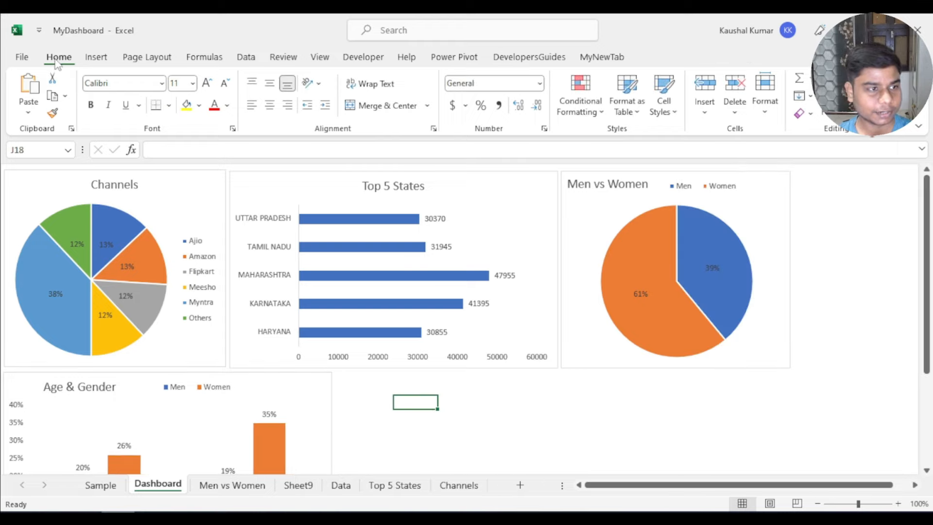
pyautogui.hotkey('ctrl', 'F1')
pyautogui.click(422, 389)
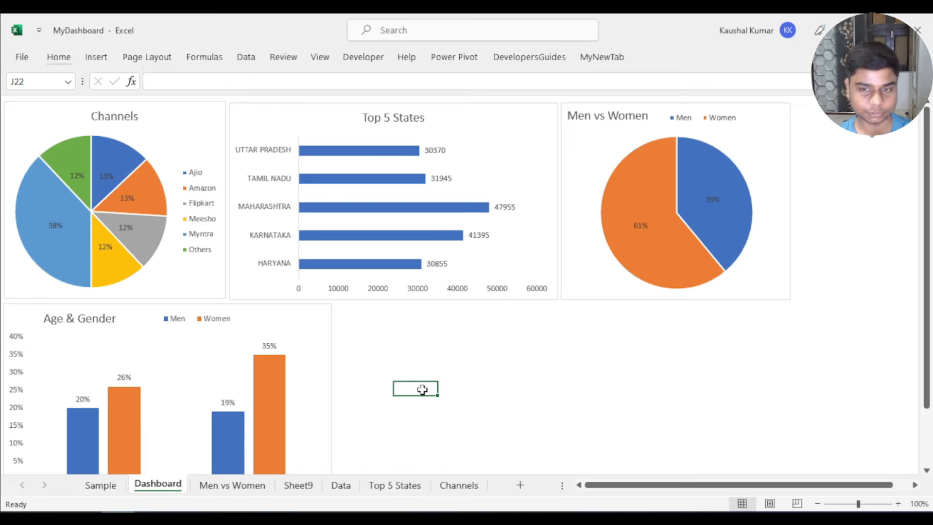
# Rename Sheet9, which holds the age group and gender PivotTable, as "Age & Gender"
pyautogui.click(295, 487)
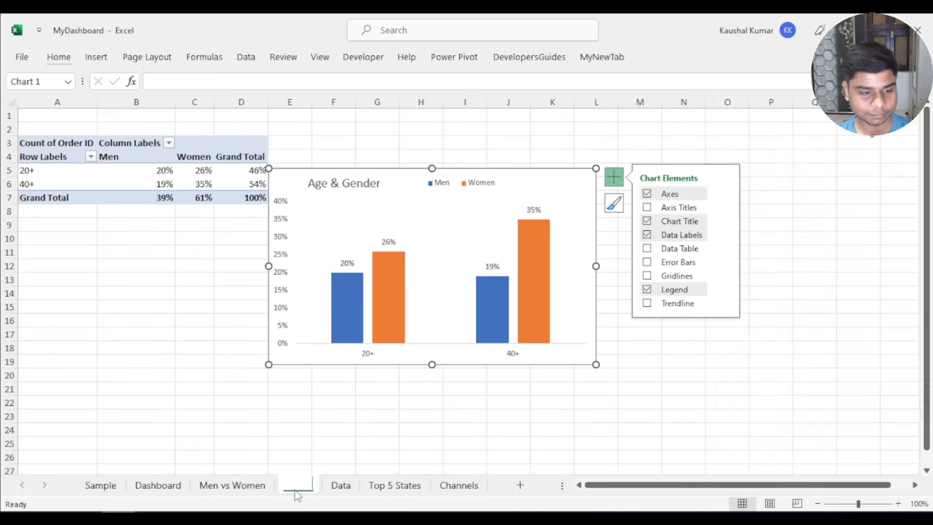
pyautogui.write('Age & Gender')
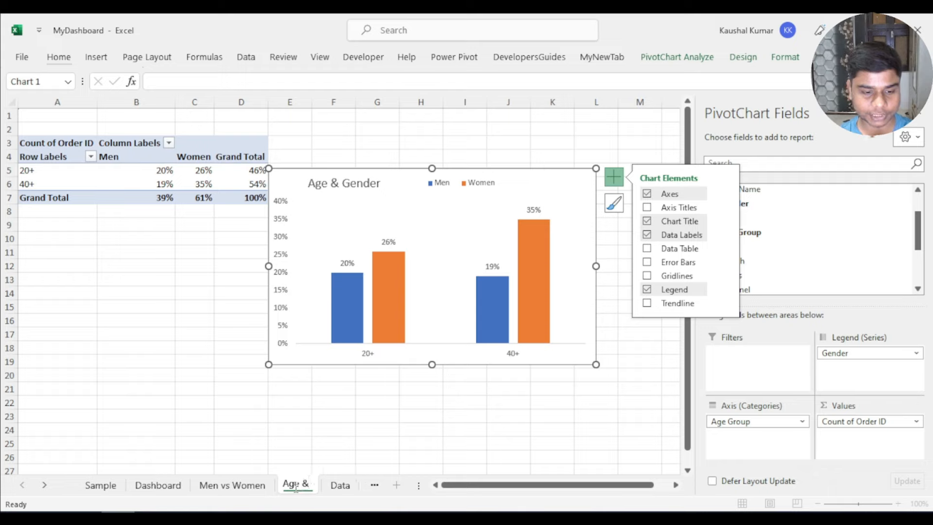
pyautogui.click(372, 431)
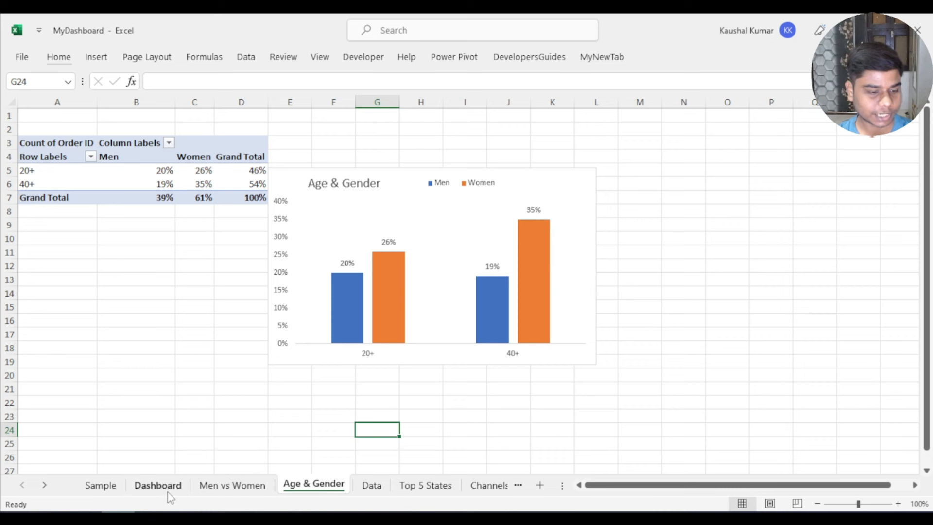
# Move the Data sheet directly after Dashboard and insert a PivotTable from its range A1:P501 on a new worksheet
pyautogui.click(371, 486)
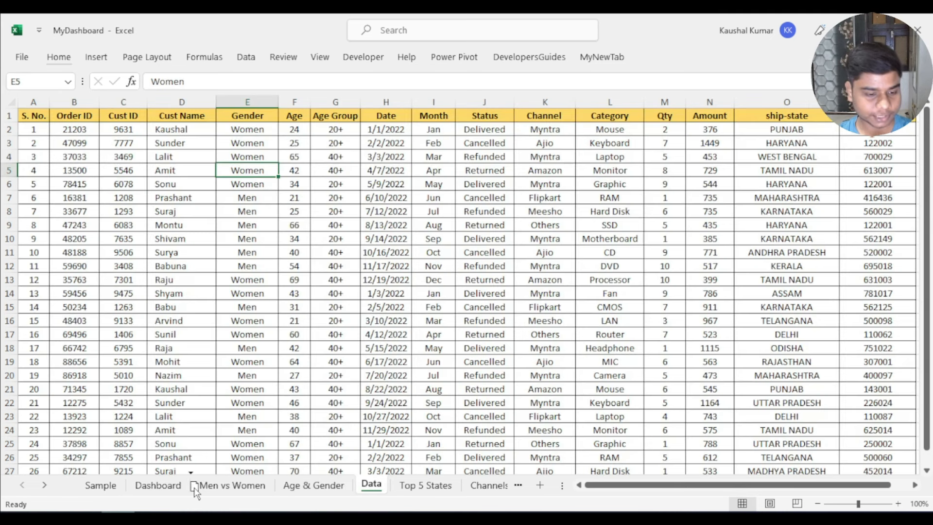
pyautogui.moveTo(204, 490); pyautogui.dragTo(203, 489)
pyautogui.click(181, 264)
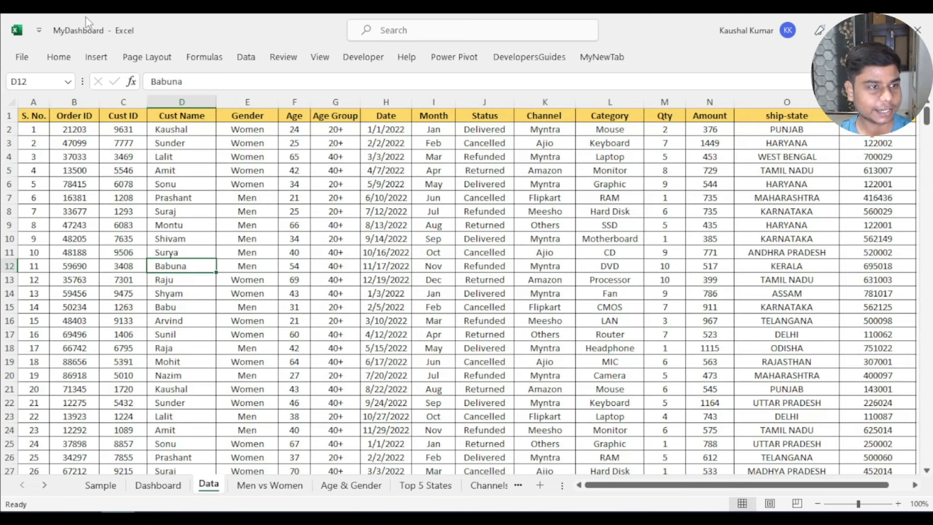
pyautogui.click(97, 58)
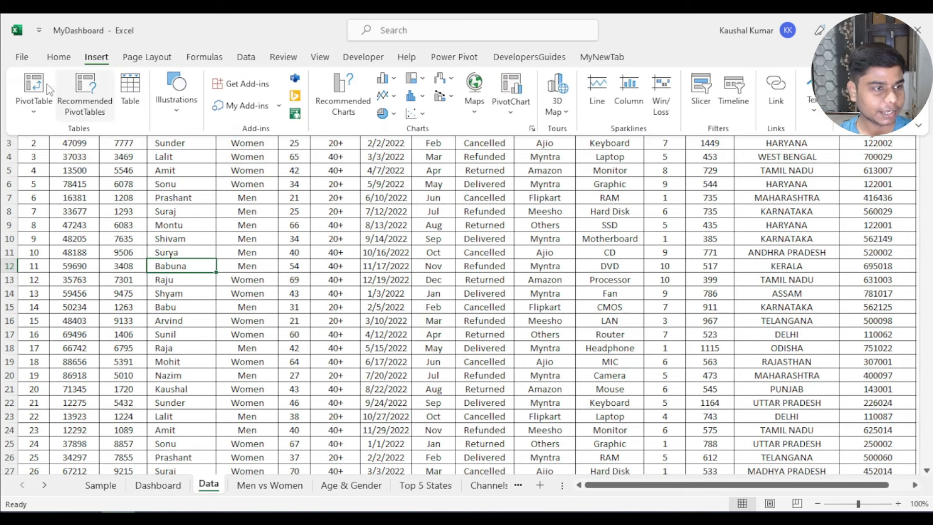
pyautogui.click(39, 81)
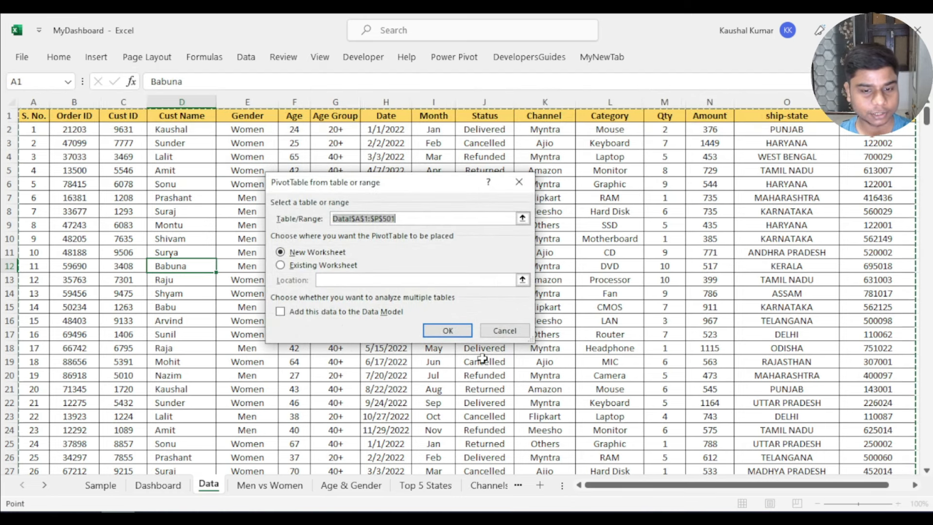
pyautogui.click(457, 333)
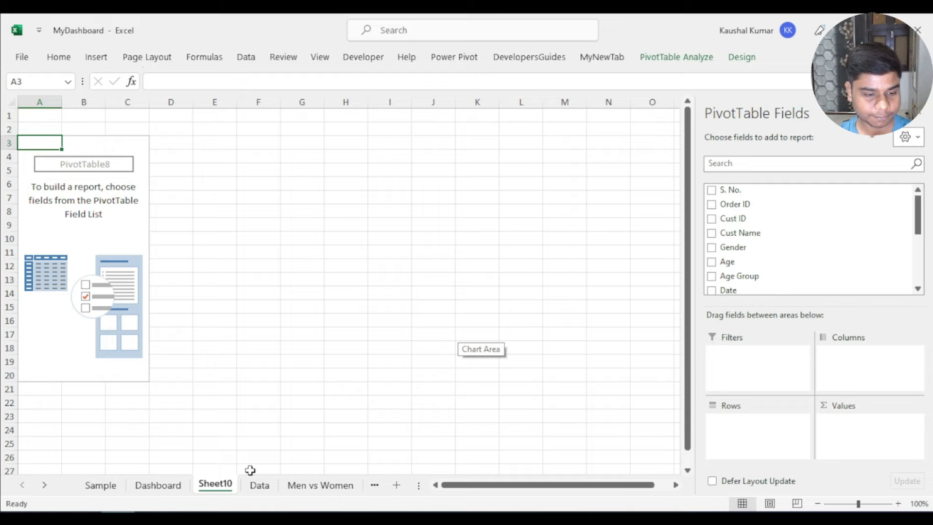
# Rename the new PivotTable sheet as "Order Status"
pyautogui.doubleClick(226, 483)
pyautogui.write('O')
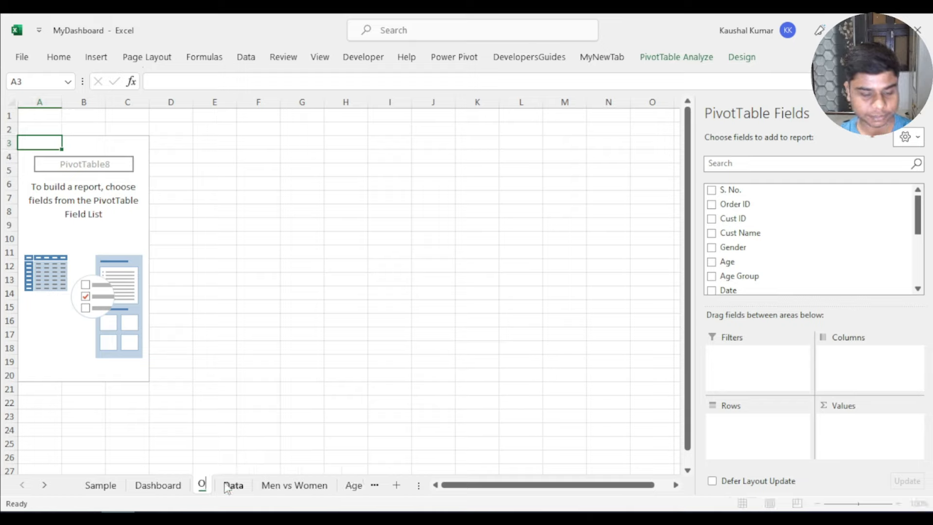
pyautogui.write('rder Status')
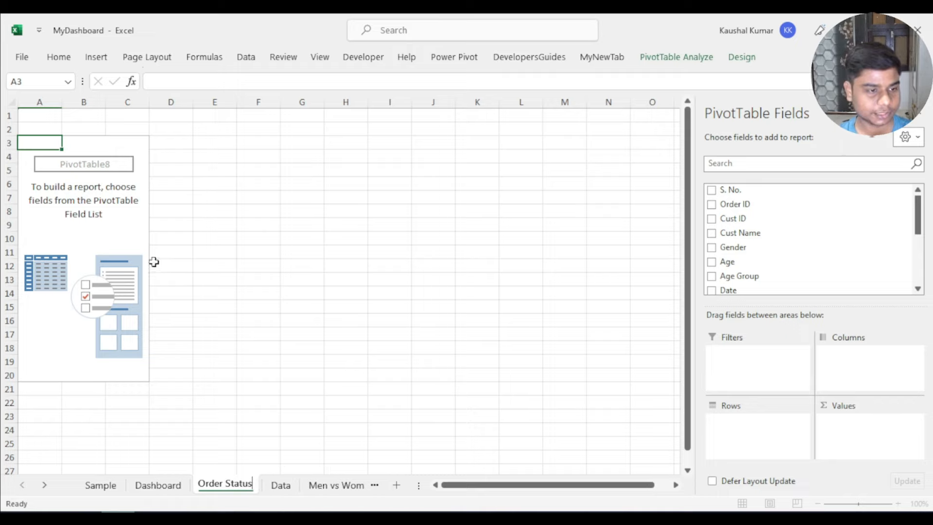
pyautogui.click(124, 239)
# Add Status to the PivotTable's rows and Order ID to its values
pyautogui.scroll(-3, 732, 261)
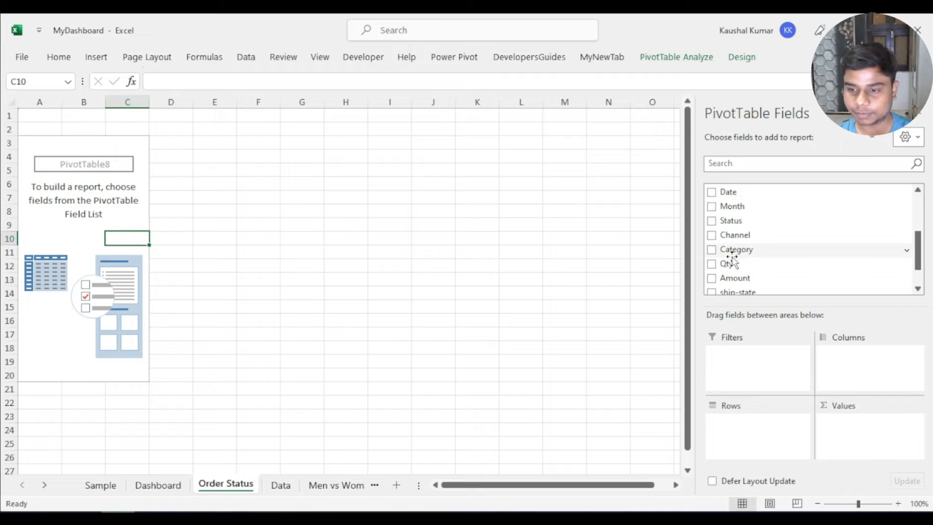
pyautogui.moveTo(733, 221); pyautogui.dragTo(760, 440)
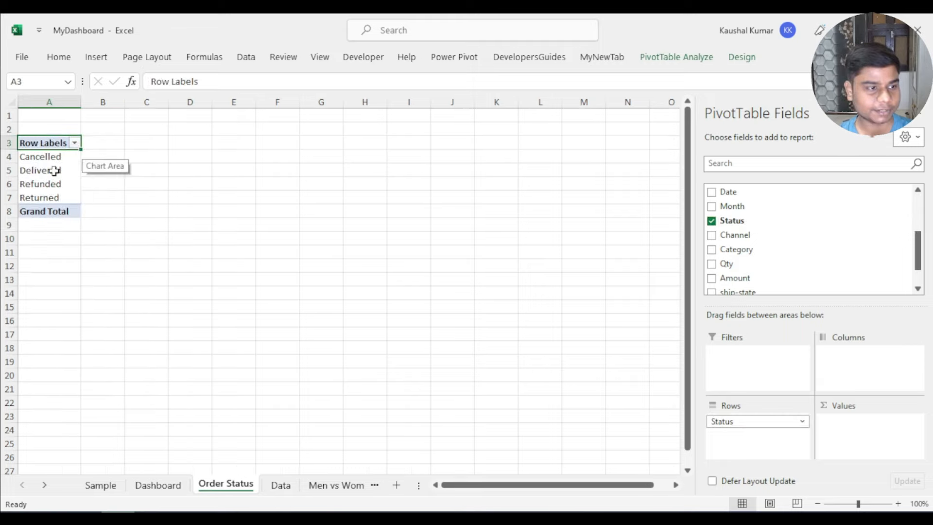
pyautogui.scroll(3, 772, 265)
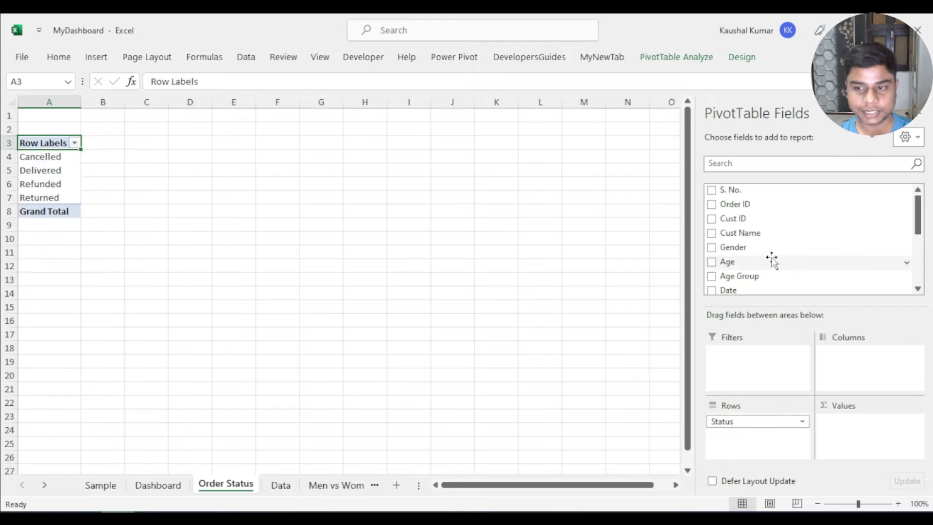
pyautogui.moveTo(739, 204); pyautogui.dragTo(840, 431)
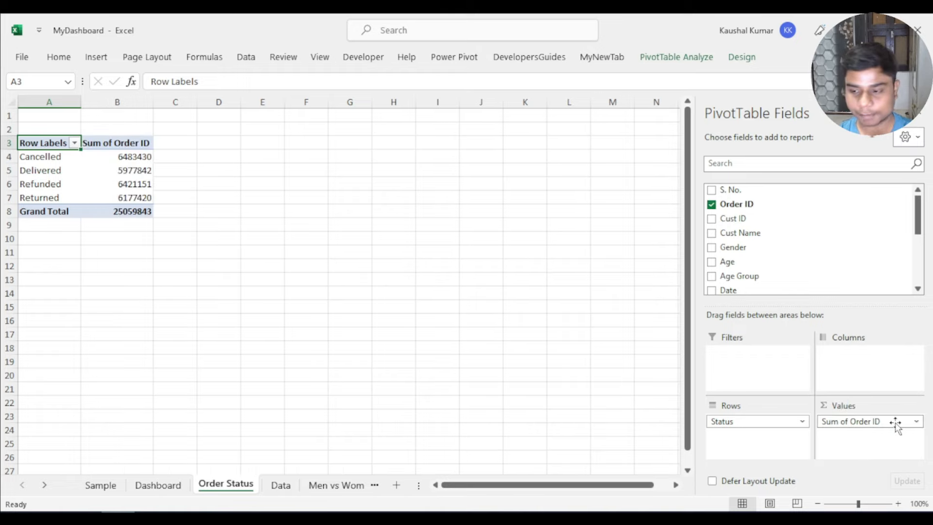
# Summarize the Order ID values by Count and show them as % of Grand Total
pyautogui.click(896, 425)
pyautogui.click(865, 405)
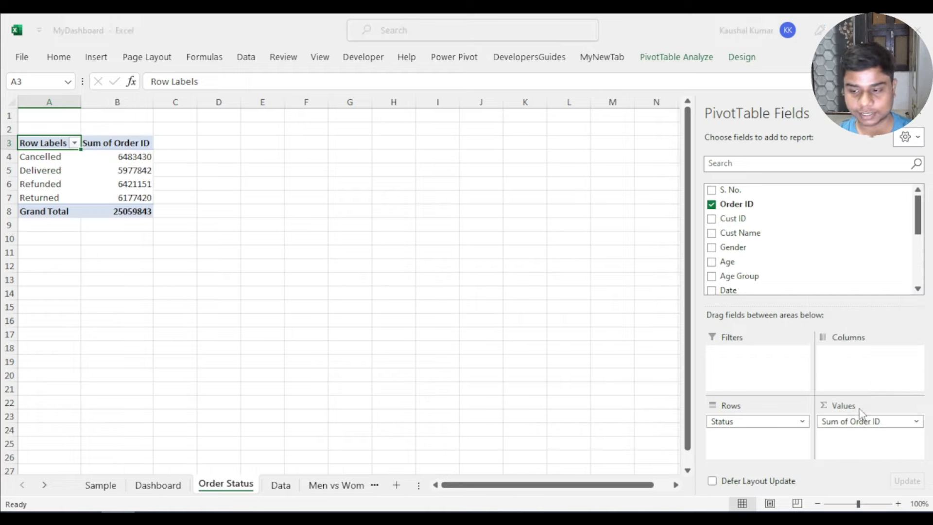
pyautogui.click(294, 257)
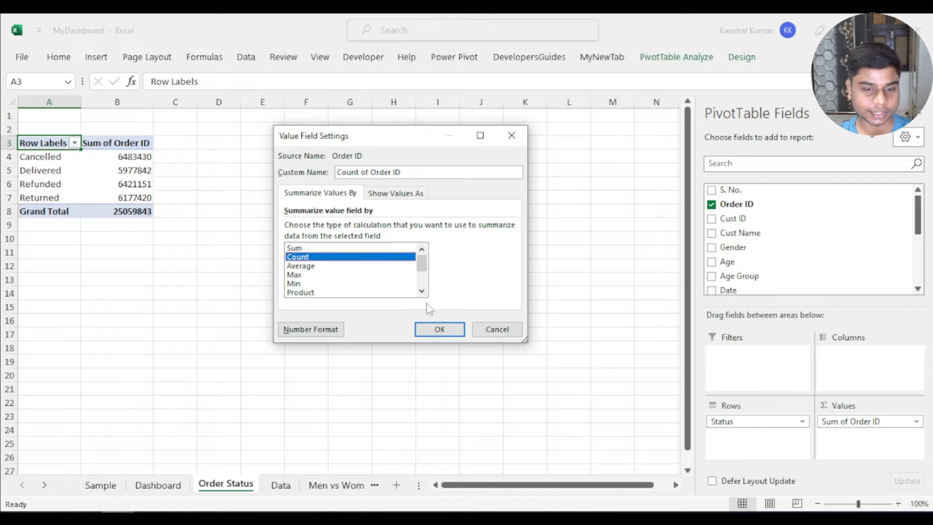
pyautogui.click(440, 329)
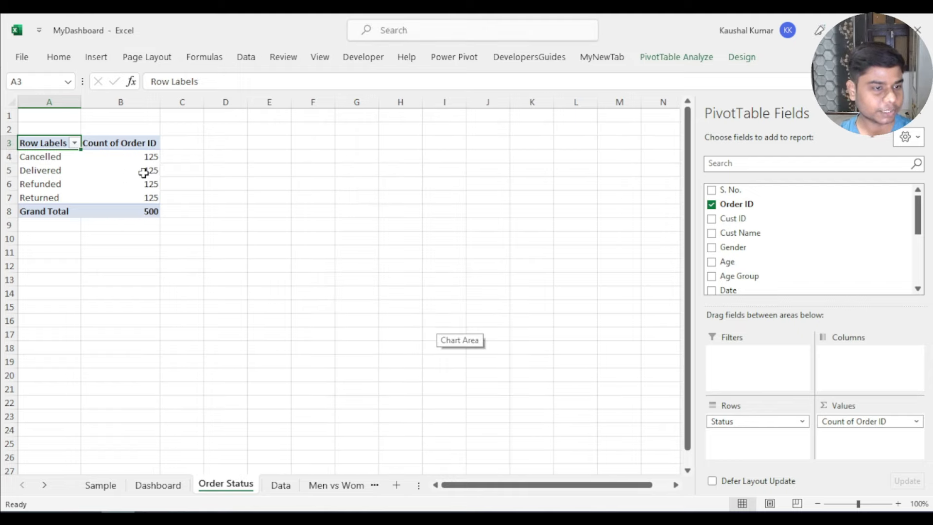
pyautogui.rightClick(122, 160)
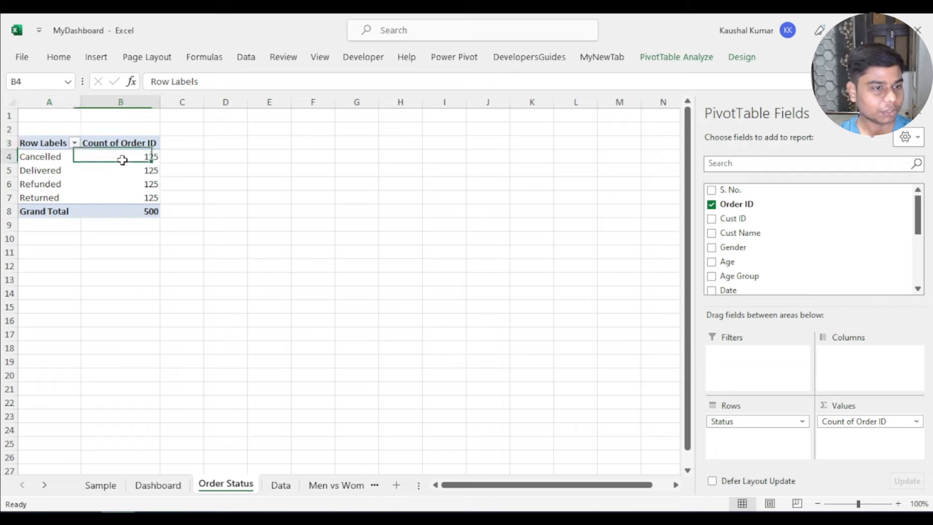
pyautogui.moveTo(211, 340)
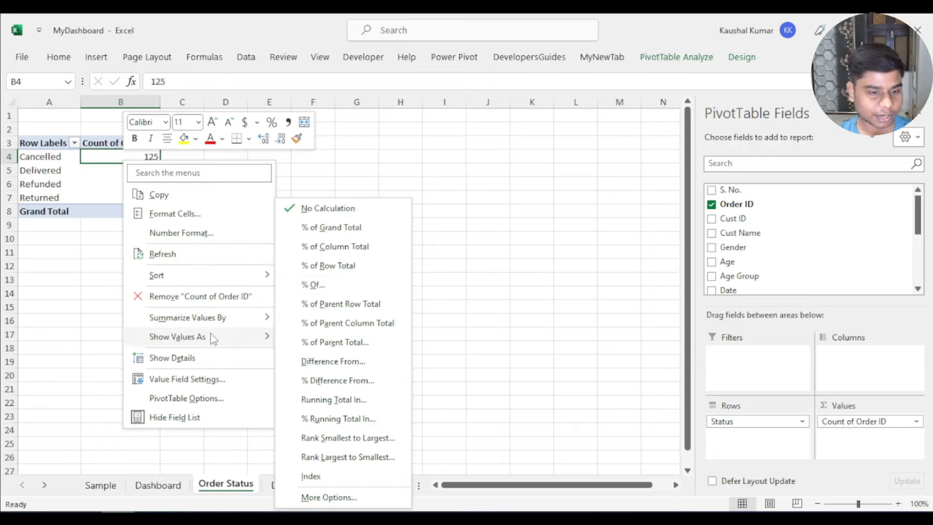
pyautogui.click(342, 229)
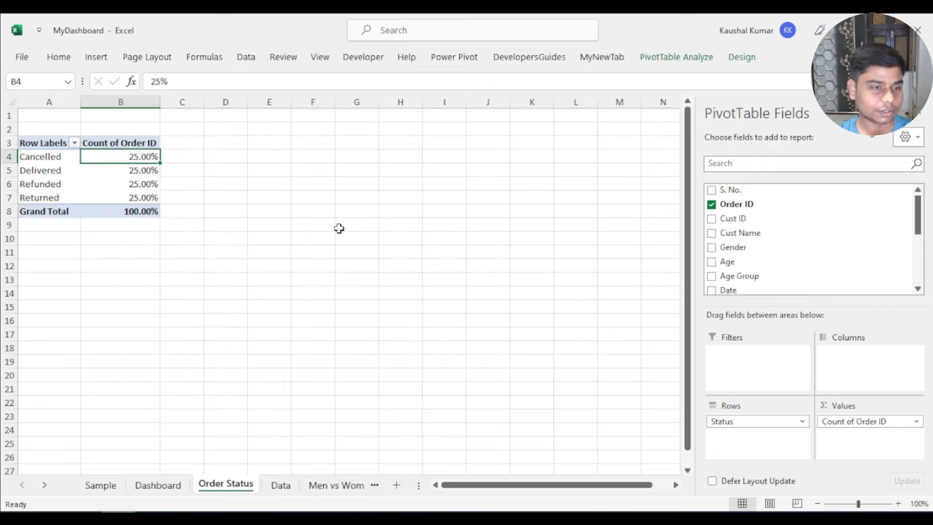
# Format the PivotTable's percentages in B4:B8 with no decimal places
pyautogui.moveTo(144, 160); pyautogui.dragTo(144, 206)
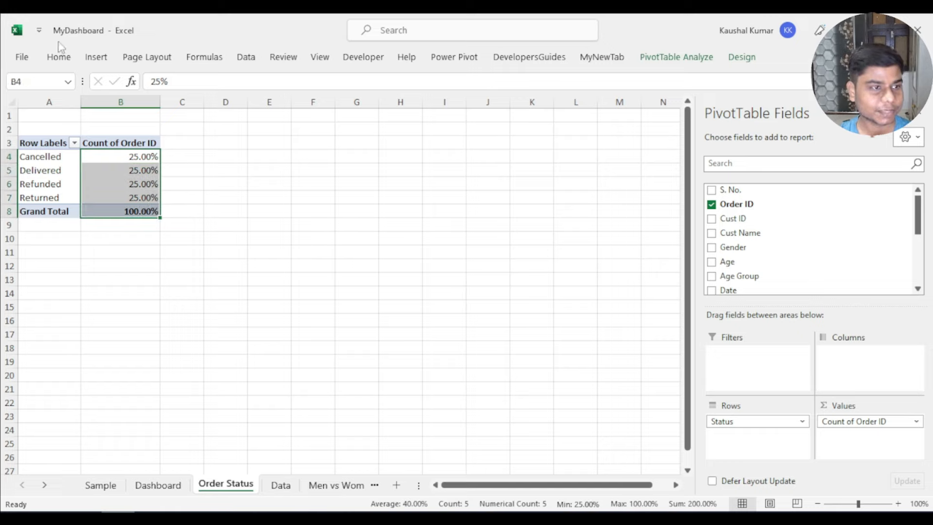
pyautogui.click(58, 57)
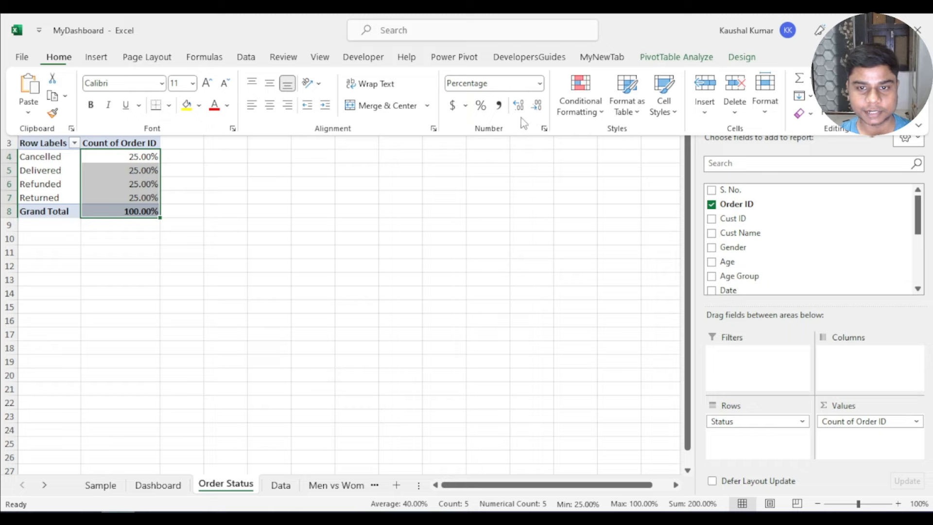
pyautogui.click(537, 107)
pyautogui.click(538, 108)
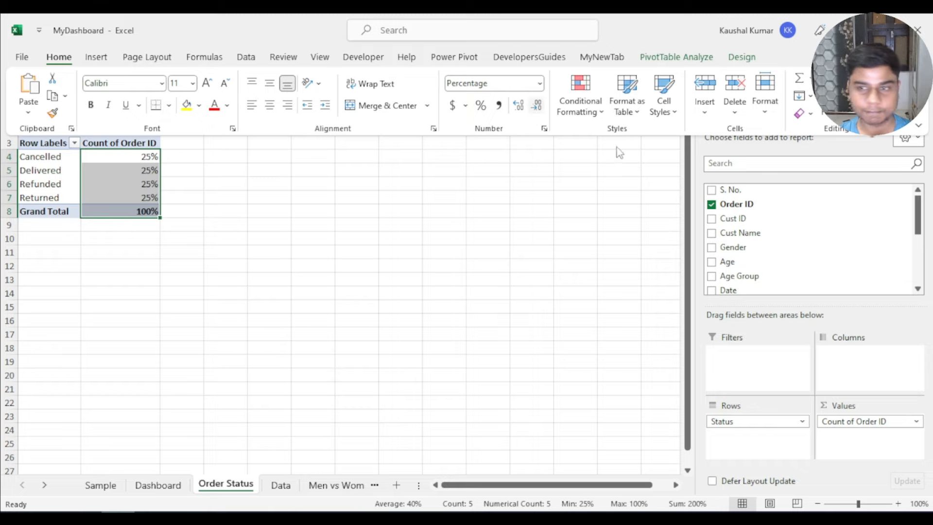
# Insert a pie PivotChart from the order status PivotTable and hide all field buttons on it
pyautogui.click(660, 61)
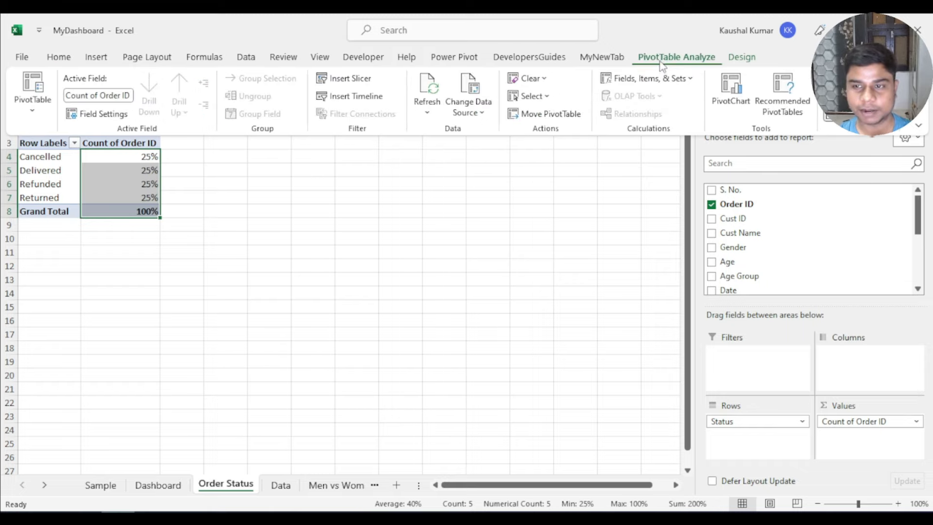
pyautogui.click(735, 101)
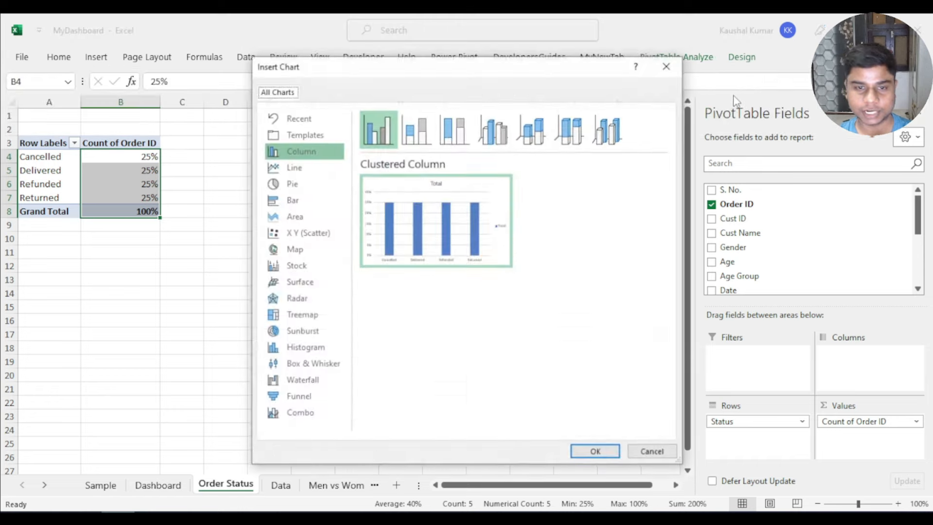
pyautogui.click(296, 178)
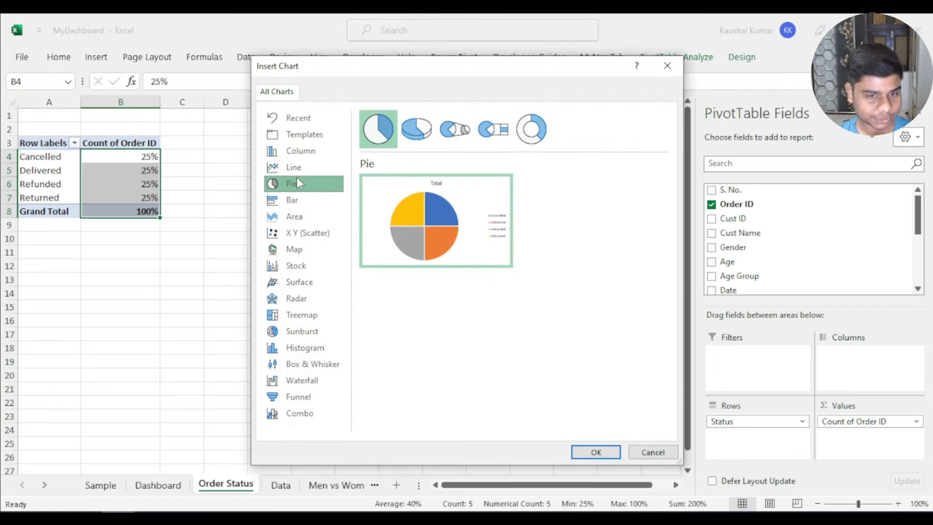
pyautogui.click(604, 452)
pyautogui.rightClick(225, 204)
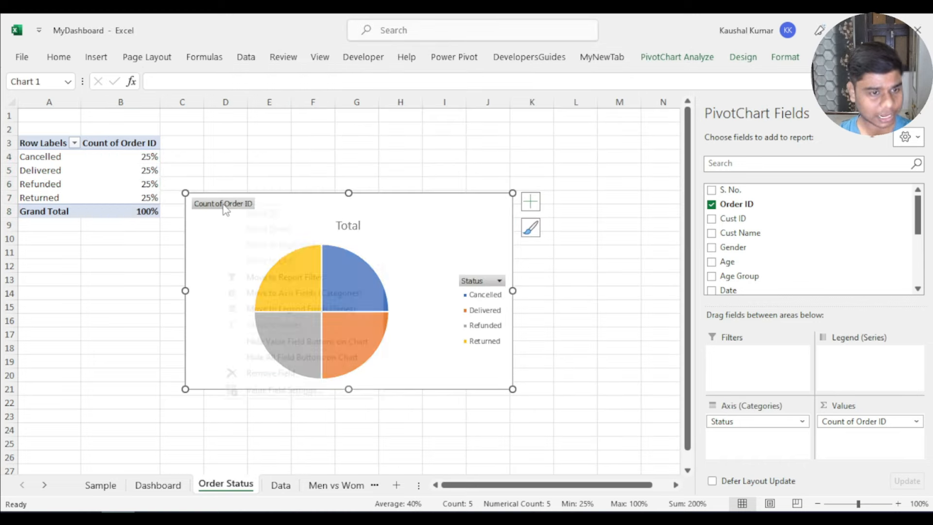
pyautogui.click(285, 357)
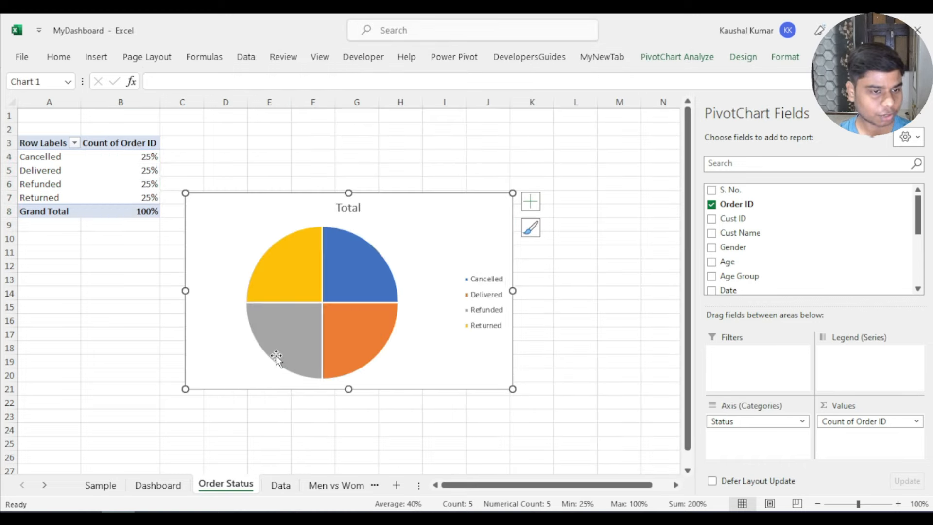
# Narrow the pie chart to remove the spare space at its sides and title it "Order Status"
pyautogui.moveTo(513, 290); pyautogui.dragTo(414, 290)
pyautogui.click(298, 208)
pyautogui.doubleClick(298, 209)
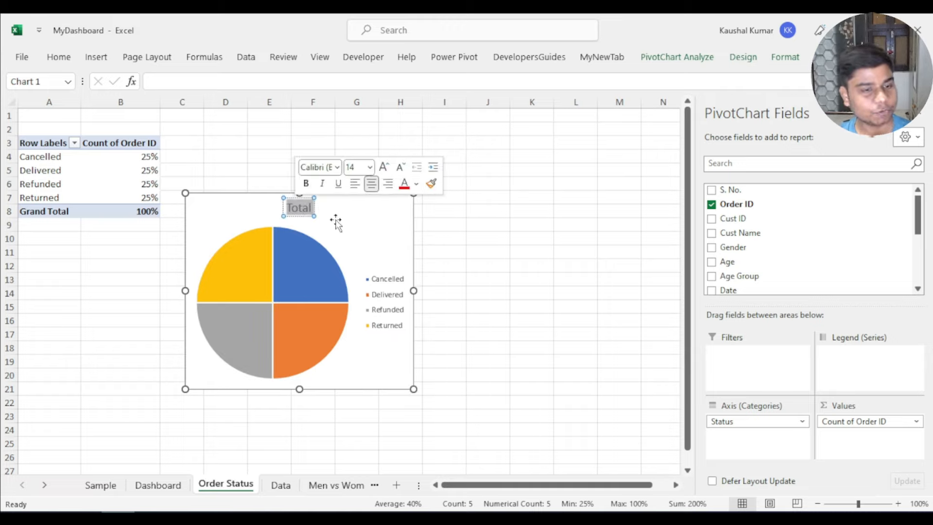
pyautogui.write('Or')
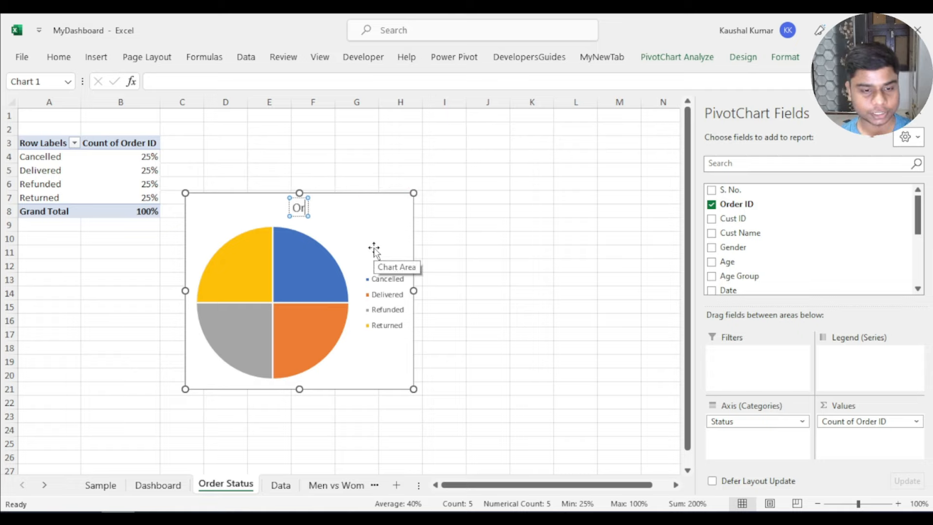
pyautogui.write('der Status')
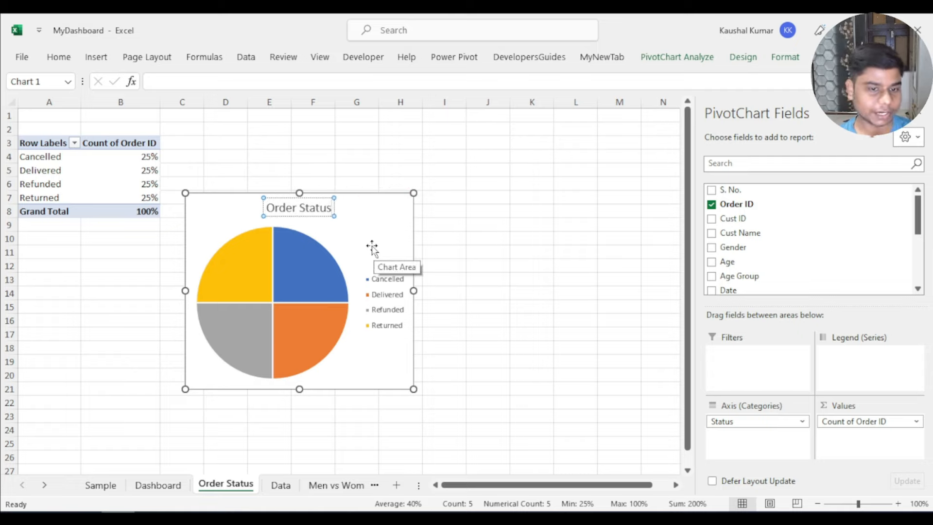
pyautogui.click(375, 221)
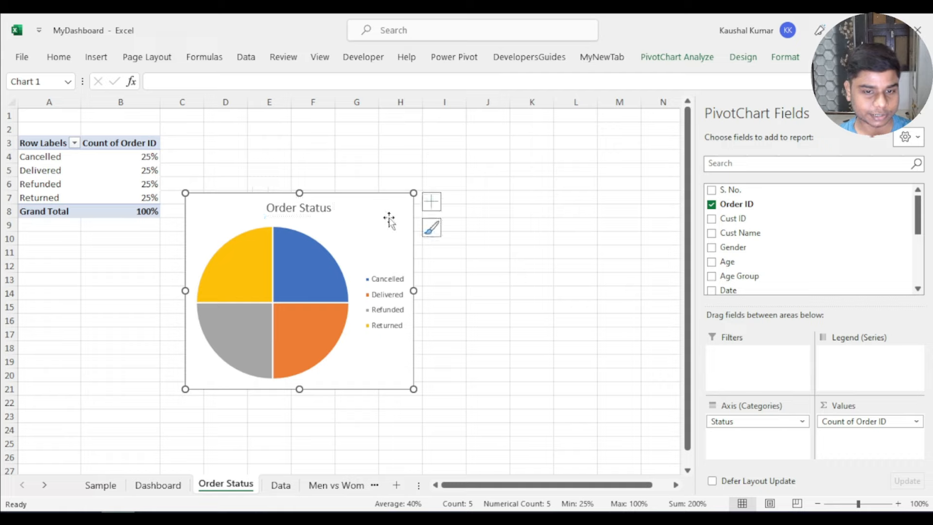
# Add data labels to the Order Status pie, positioned at the center of each slice
pyautogui.click(431, 202)
pyautogui.click(486, 232)
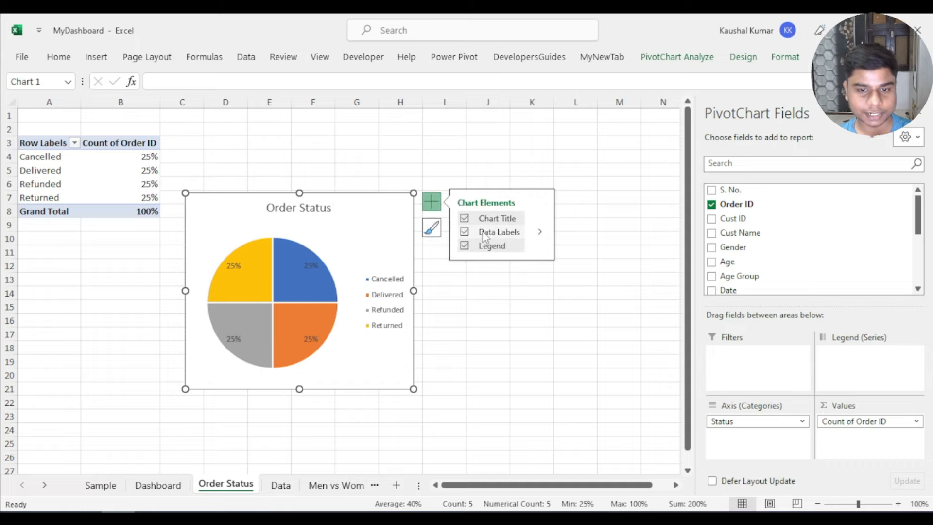
pyautogui.click(540, 232)
pyautogui.click(576, 236)
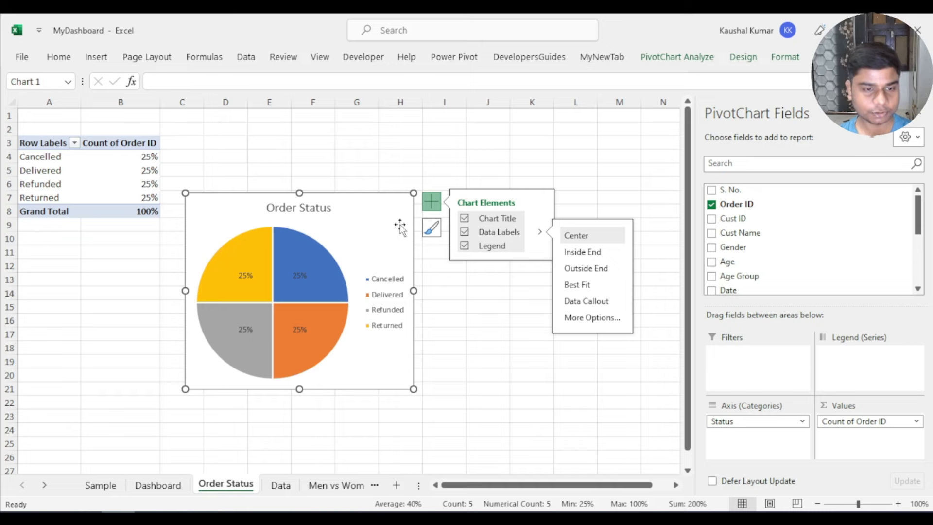
# Paste the Order Status pie chart into the Dashboard sheet and place it beside the Age & Gender chart, under Top 5 States
pyautogui.click(158, 485)
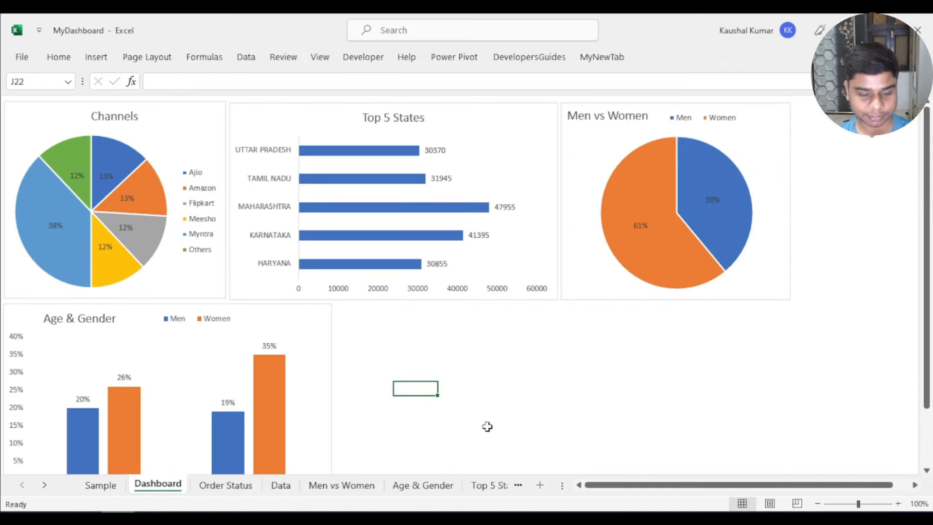
pyautogui.hotkey('ctrl', 'v')
pyautogui.moveTo(558, 391); pyautogui.dragTo(510, 326)
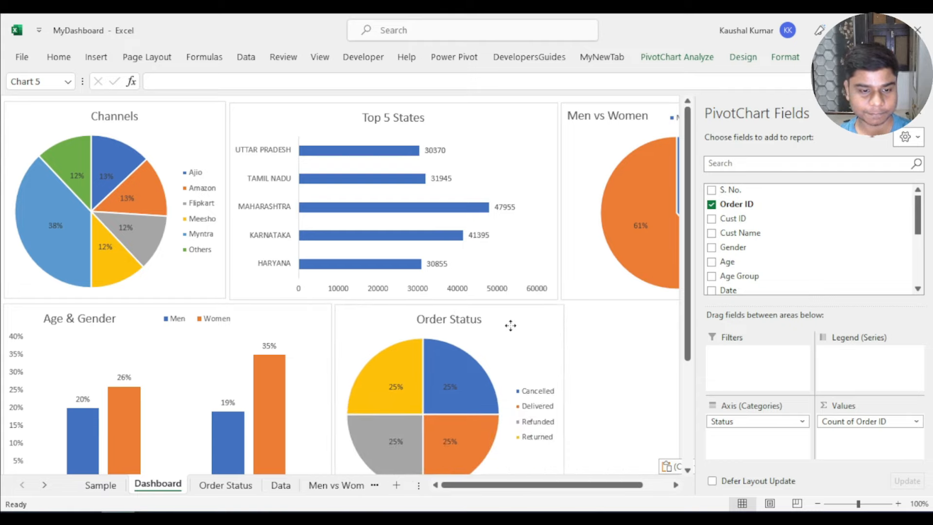
pyautogui.click(662, 401)
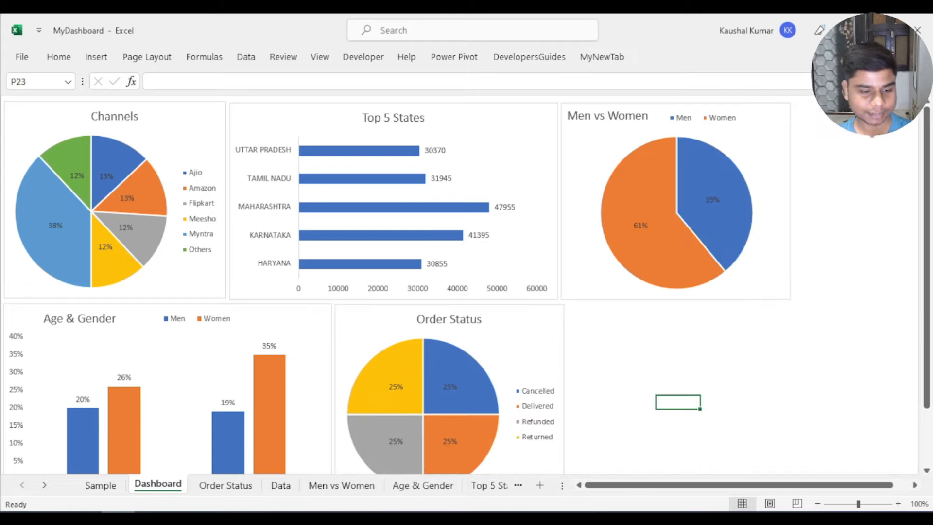
# Create a PivotTable from the Data sheet's range A1:P501 on a new worksheet
pyautogui.click(282, 485)
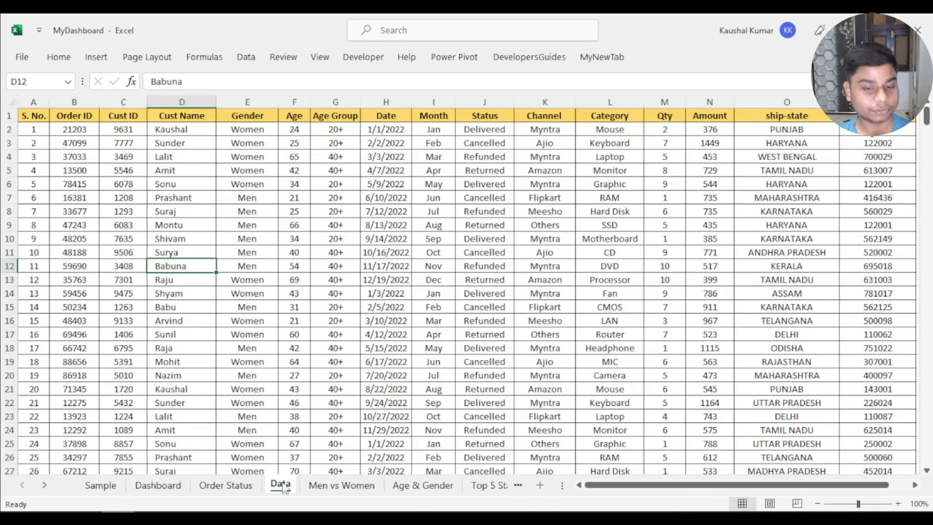
pyautogui.click(173, 153)
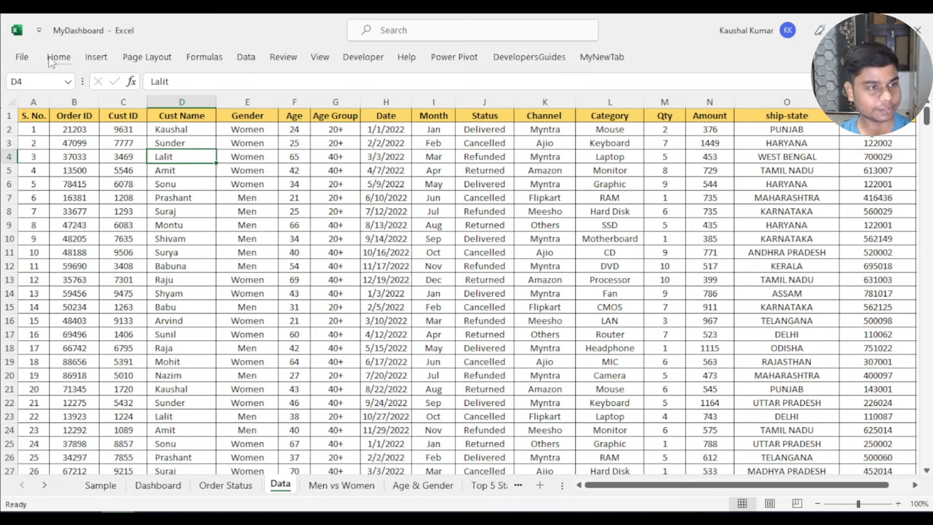
pyautogui.click(95, 58)
pyautogui.hotkey('alt', 'n')
pyautogui.press('v')
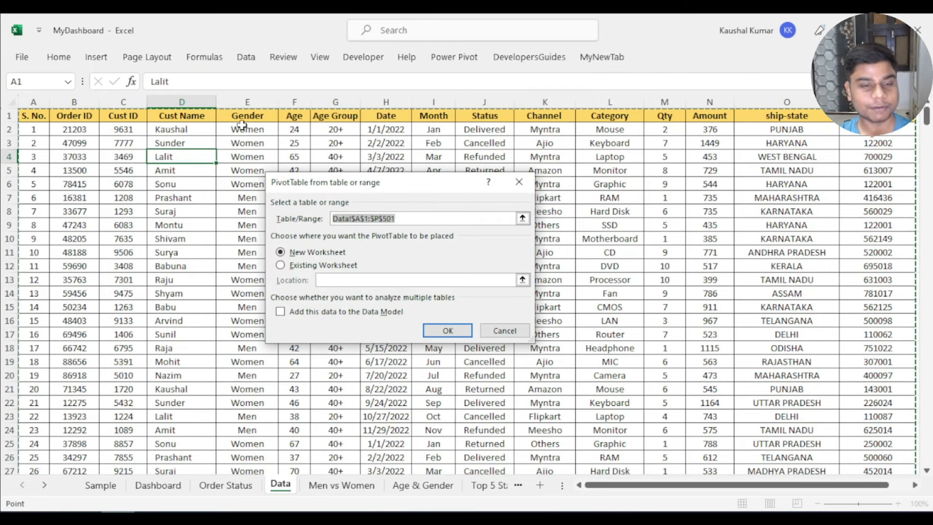
pyautogui.click(446, 331)
pyautogui.click(119, 237)
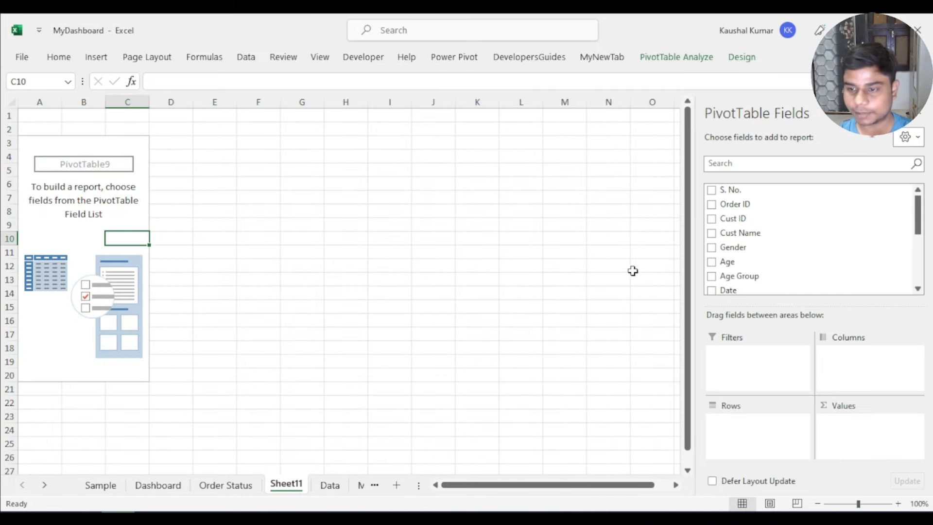
# Add Order ID and Amount as PivotTable values and Month as the row field
pyautogui.moveTo(739, 208); pyautogui.dragTo(854, 429)
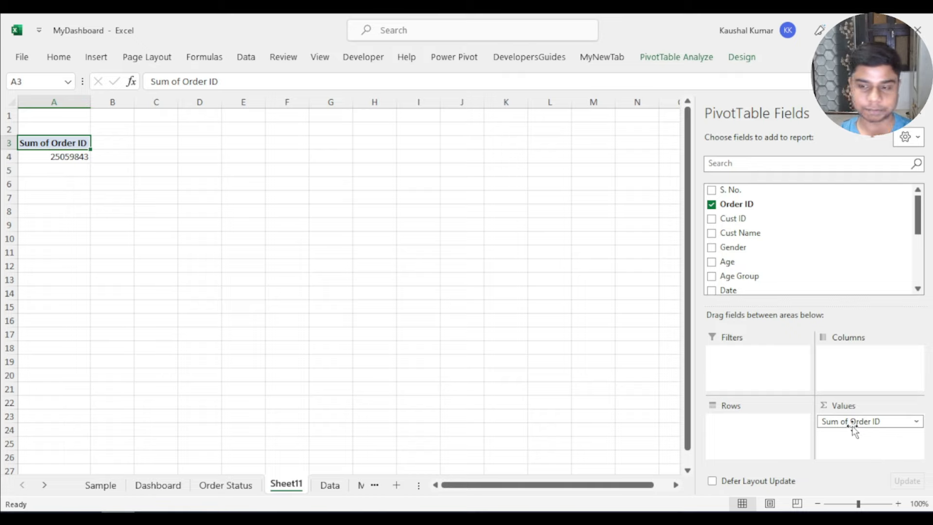
pyautogui.scroll(-2, 759, 286)
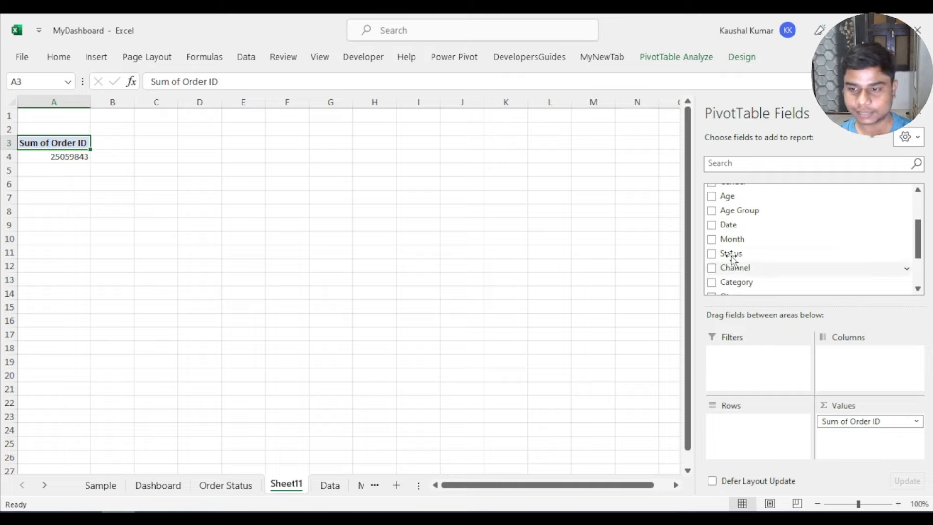
pyautogui.scroll(-1, 731, 238)
pyautogui.moveTo(733, 277); pyautogui.dragTo(858, 439)
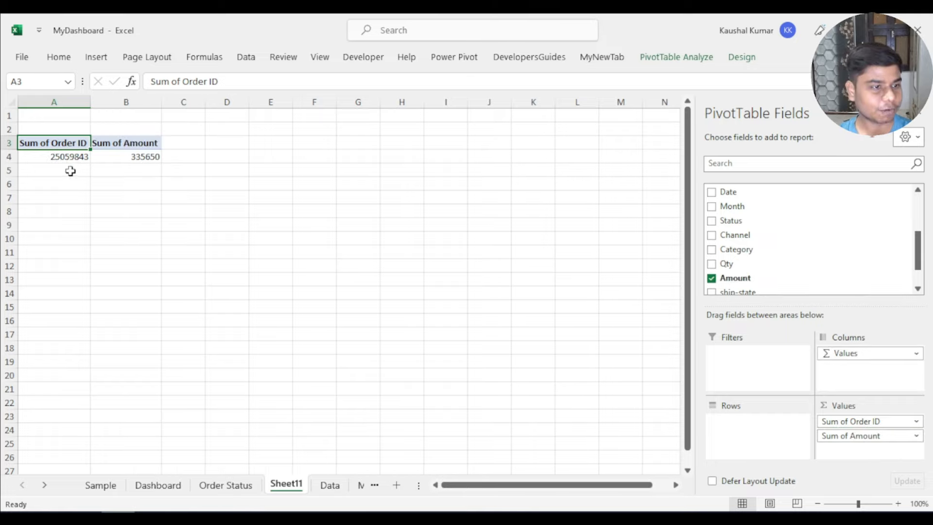
pyautogui.moveTo(134, 162)
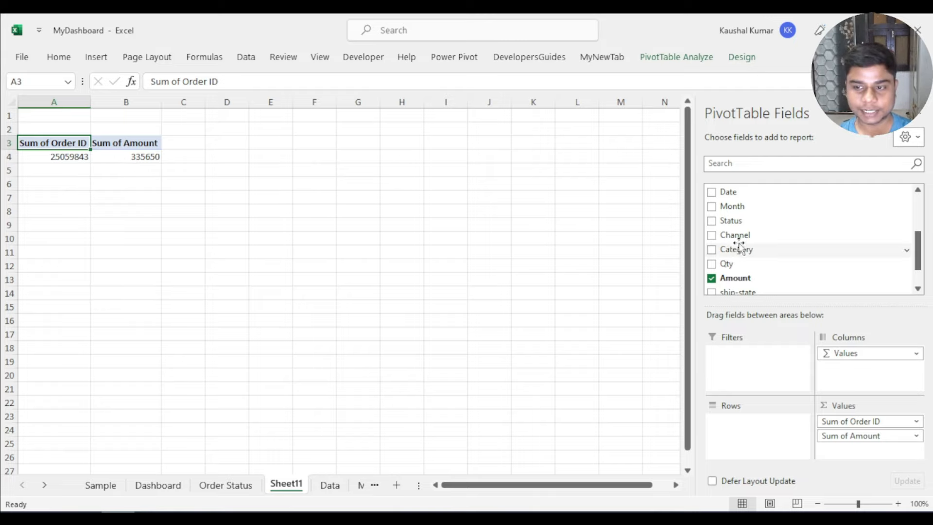
pyautogui.moveTo(731, 207); pyautogui.dragTo(729, 425)
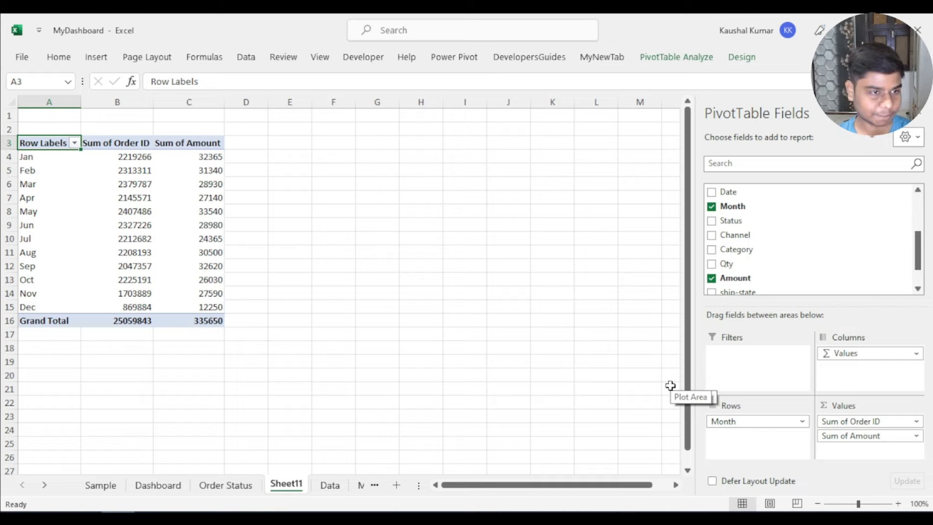
# Summarize the PivotTable's Order ID values by Count
pyautogui.click(113, 147)
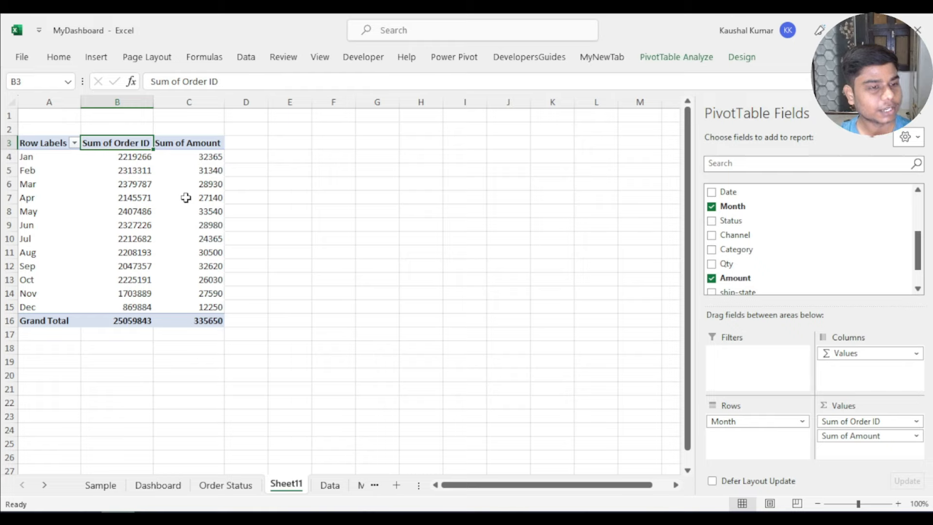
pyautogui.moveTo(185, 197)
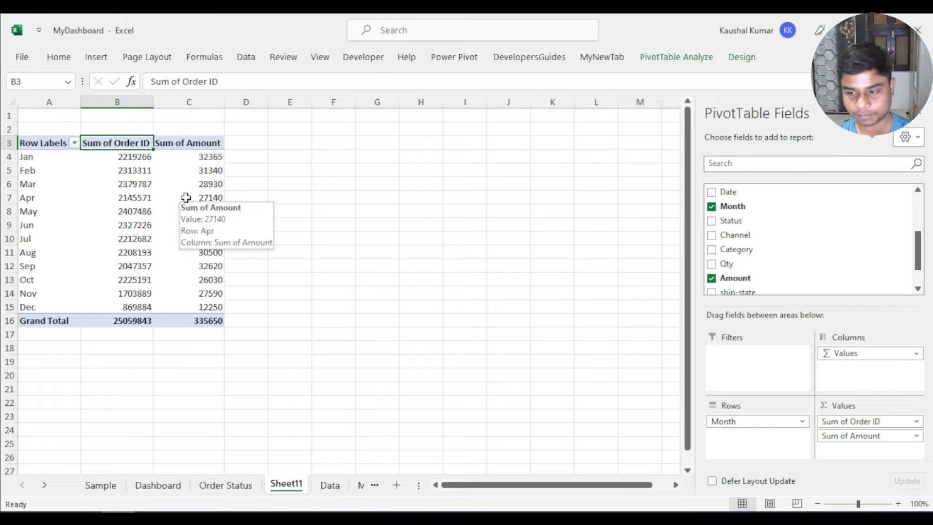
pyautogui.click(913, 421)
pyautogui.click(870, 406)
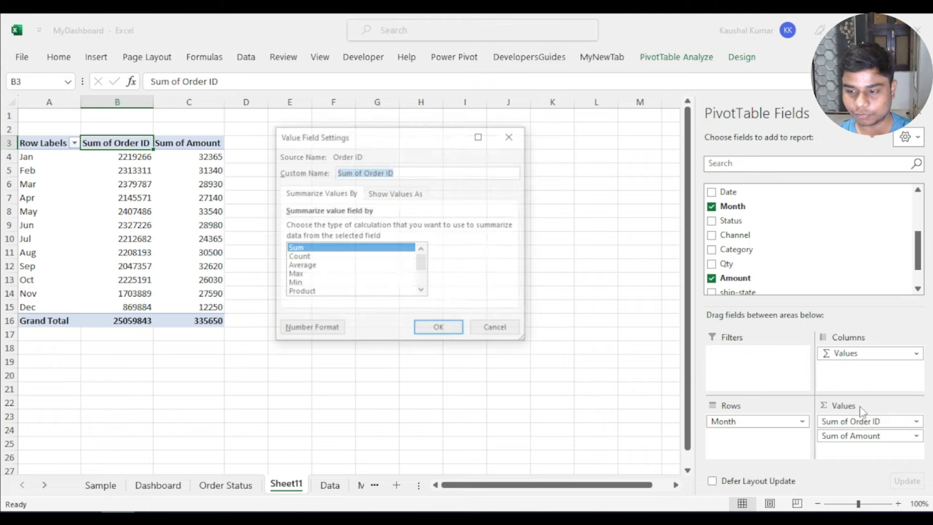
pyautogui.click(294, 257)
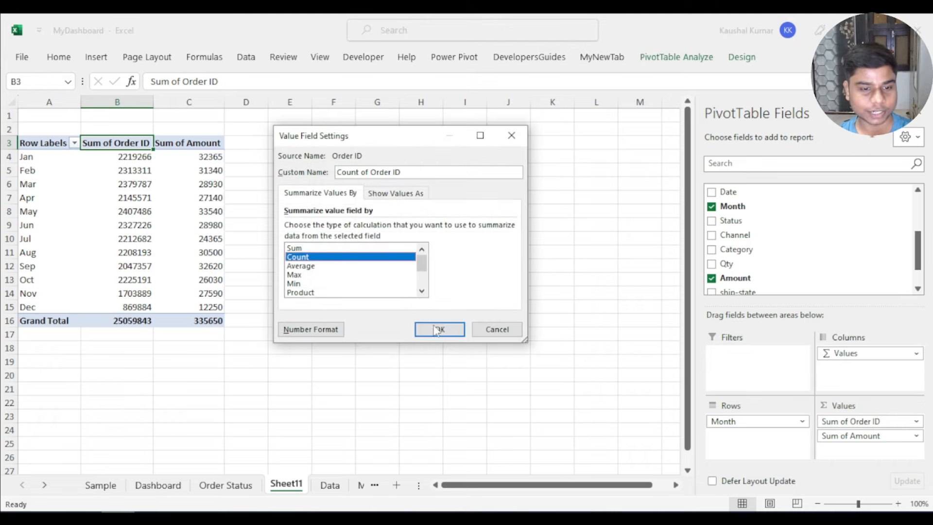
pyautogui.click(440, 329)
# Examine the monthly order counts and amounts in the PivotTable, comparing January with December
pyautogui.moveTo(147, 156); pyautogui.dragTo(148, 308)
pyautogui.moveTo(204, 163); pyautogui.dragTo(206, 298)
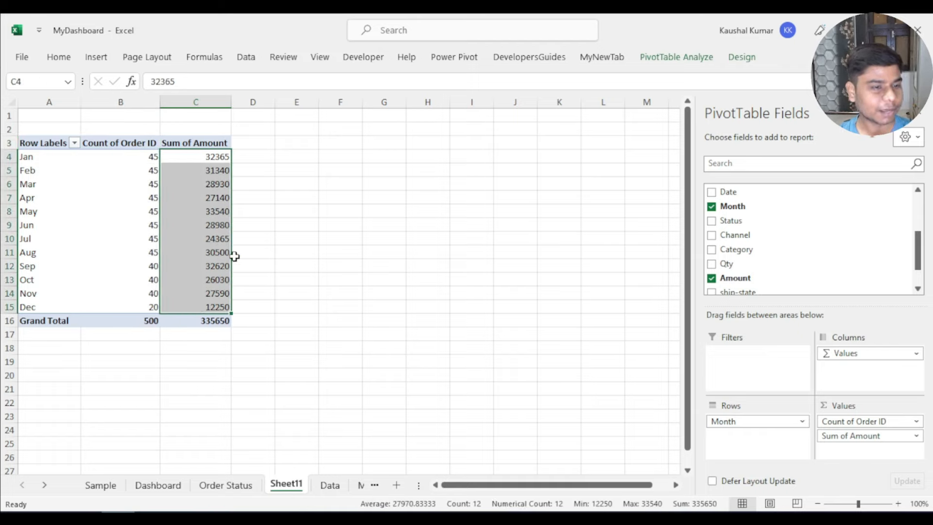
pyautogui.click(213, 226)
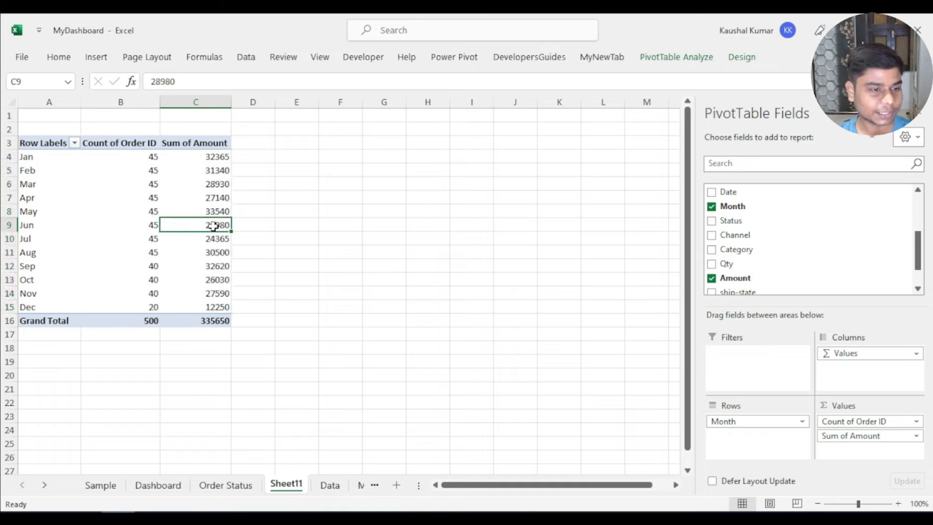
pyautogui.click(22, 156)
pyautogui.click(140, 157)
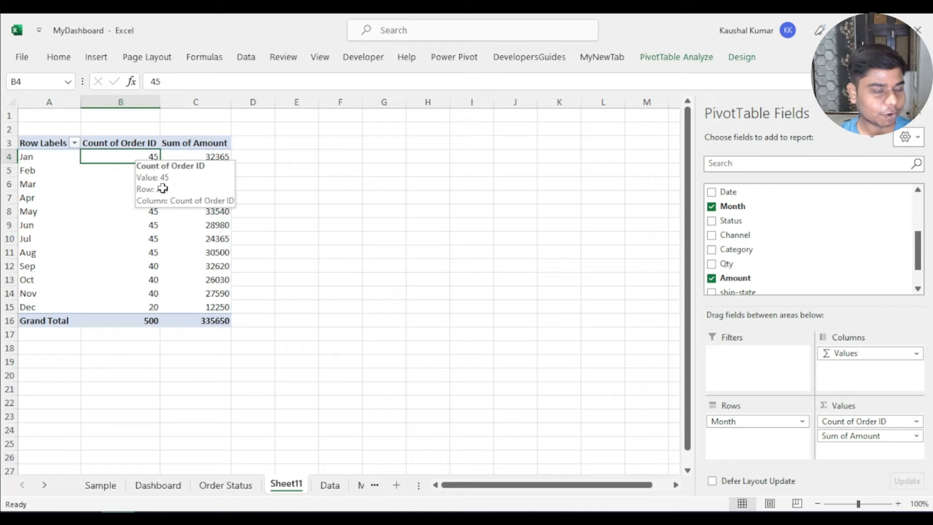
pyautogui.click(212, 155)
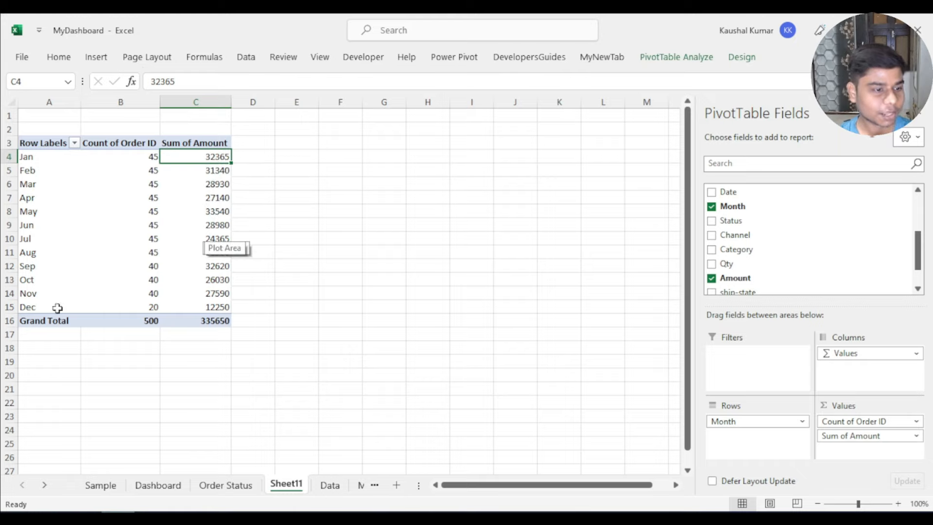
pyautogui.click(43, 308)
pyautogui.click(154, 309)
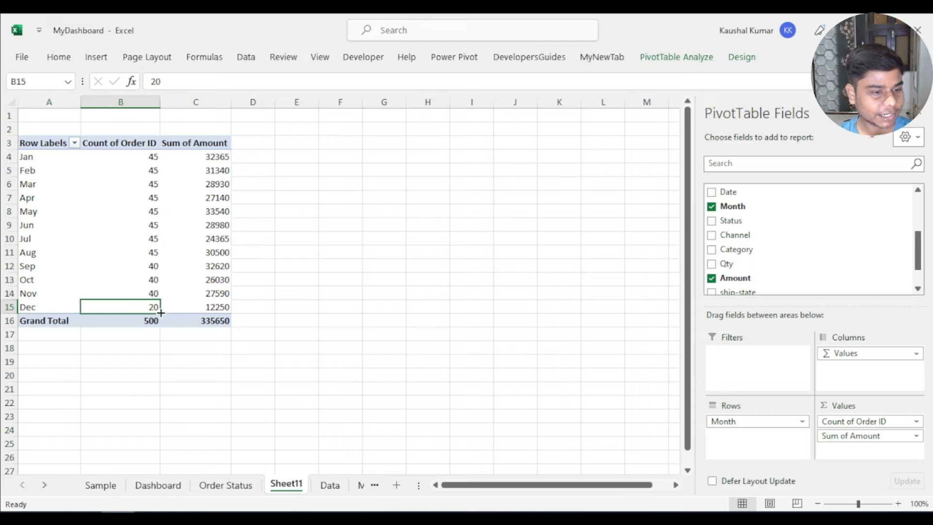
pyautogui.click(220, 309)
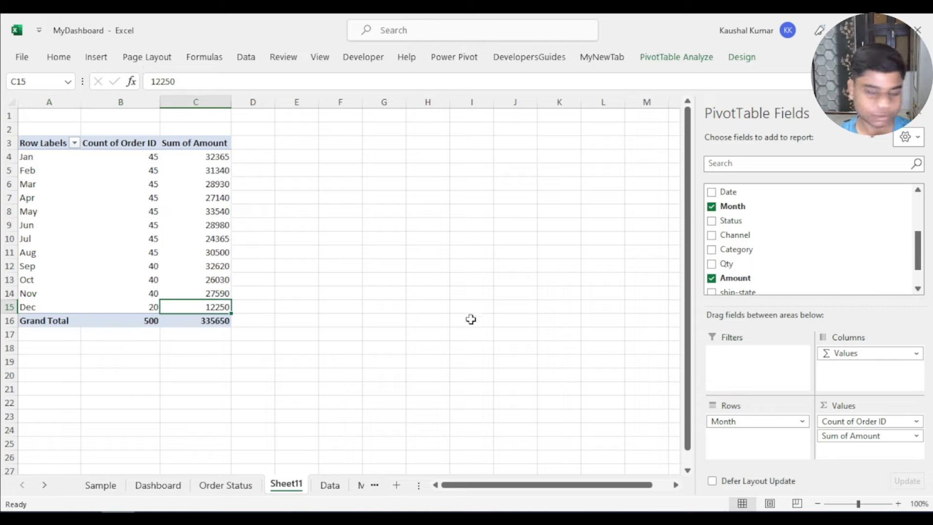
# Reorder the PivotTable values so that Sum of Amount comes before Count of Order ID
pyautogui.moveTo(890, 419); pyautogui.dragTo(895, 457)
pyautogui.moveTo(108, 160); pyautogui.dragTo(128, 238)
pyautogui.moveTo(204, 158); pyautogui.dragTo(191, 277)
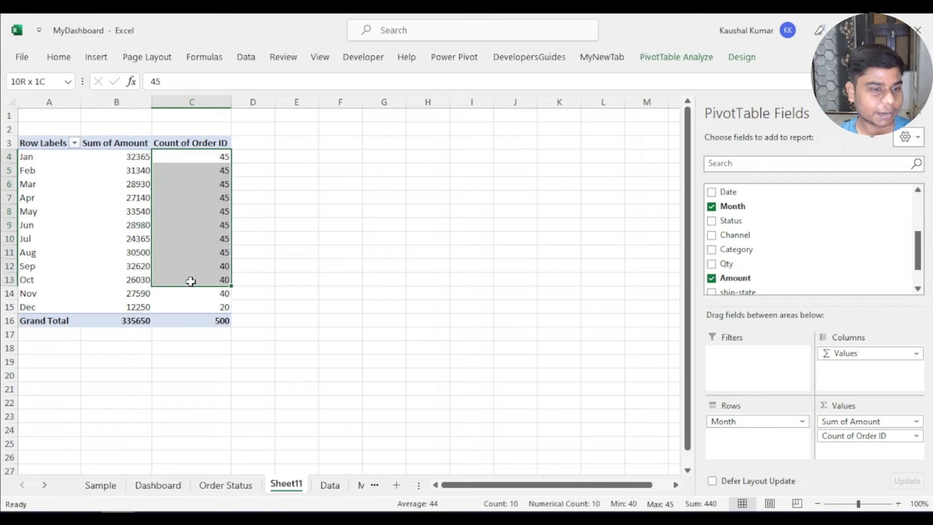
# Insert a combo PivotChart with Sum of Amount as clustered columns and Count of Order ID as a line on the secondary axis
pyautogui.click(194, 210)
pyautogui.click(713, 61)
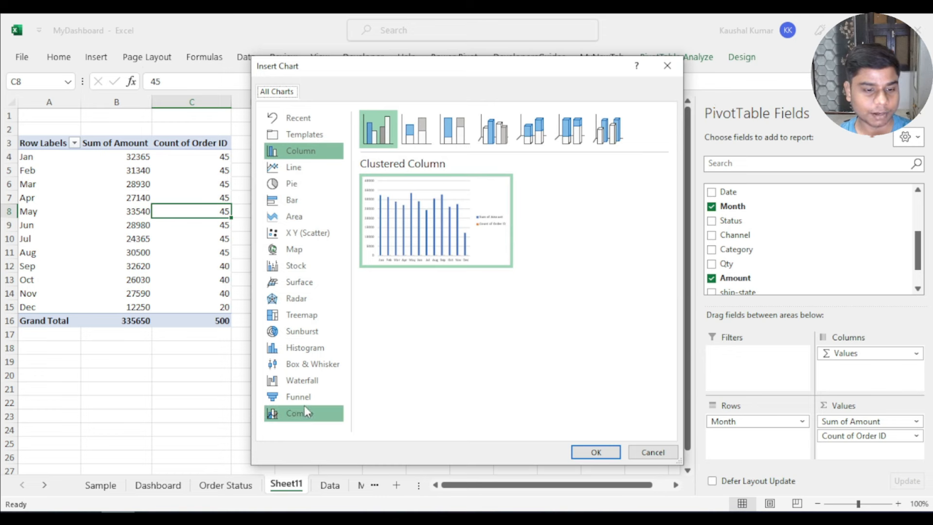
pyautogui.click(303, 411)
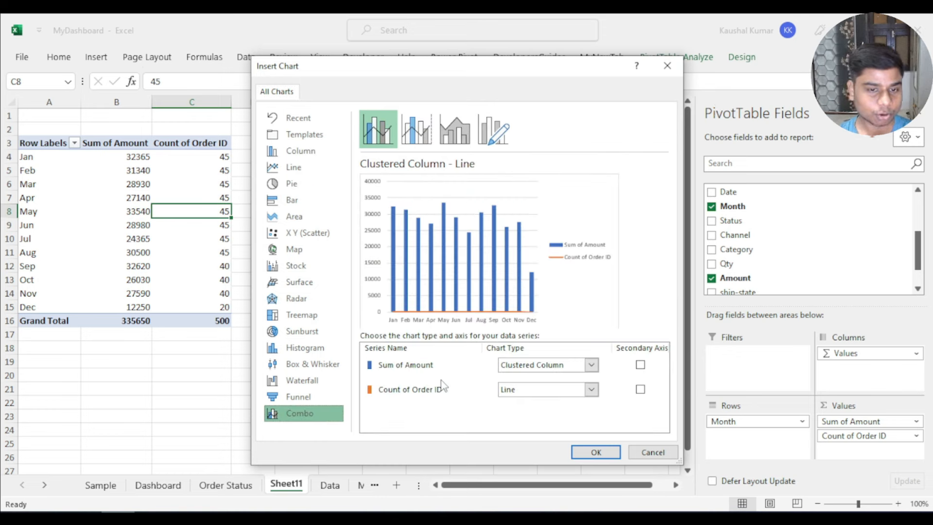
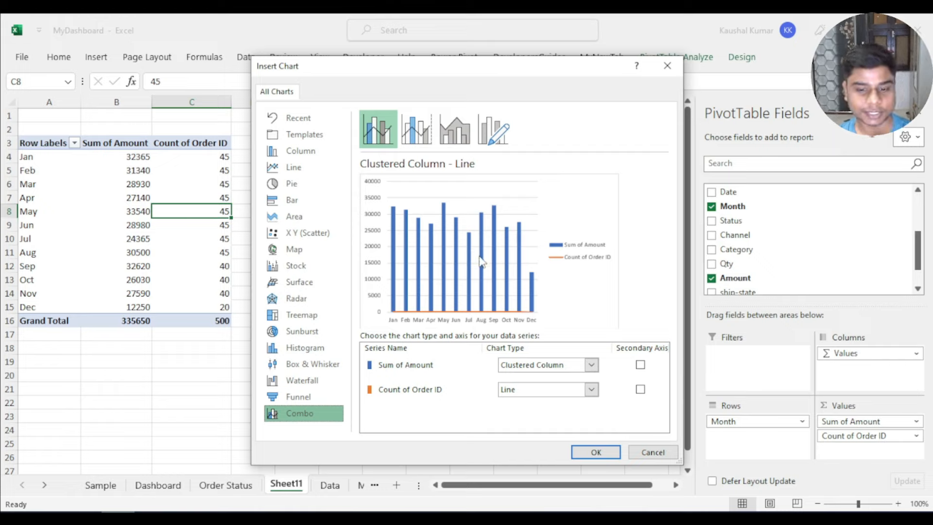
pyautogui.click(641, 390)
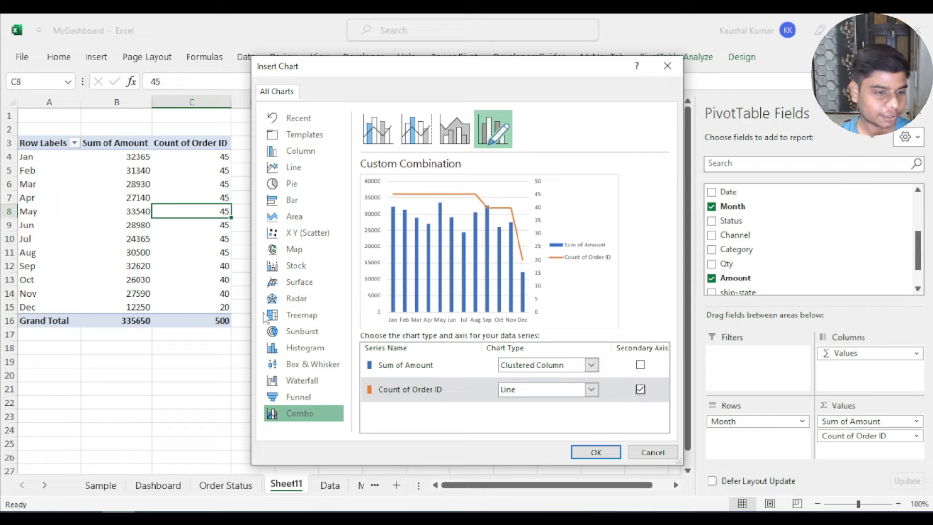
pyautogui.click(583, 453)
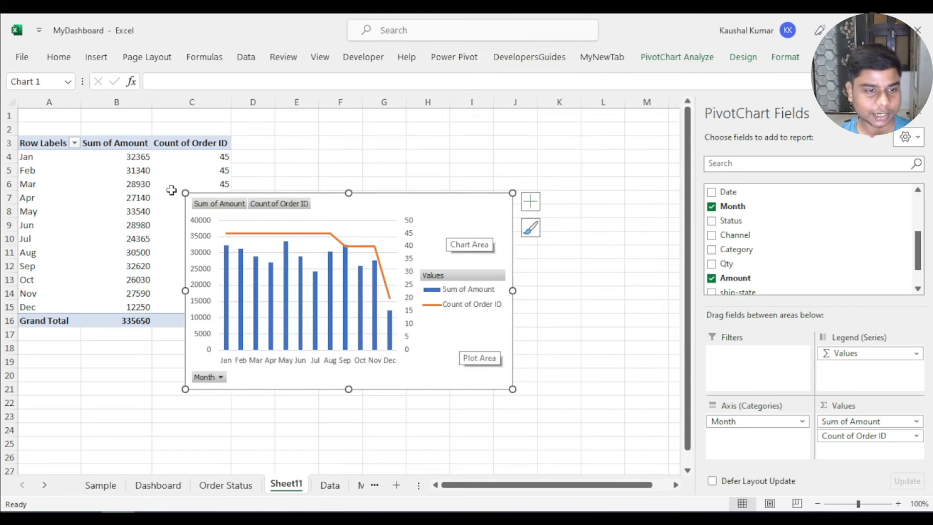
# Hide all field buttons on the combo chart and add the chart title "Order vs Sales"
pyautogui.rightClick(212, 208)
pyautogui.click(265, 357)
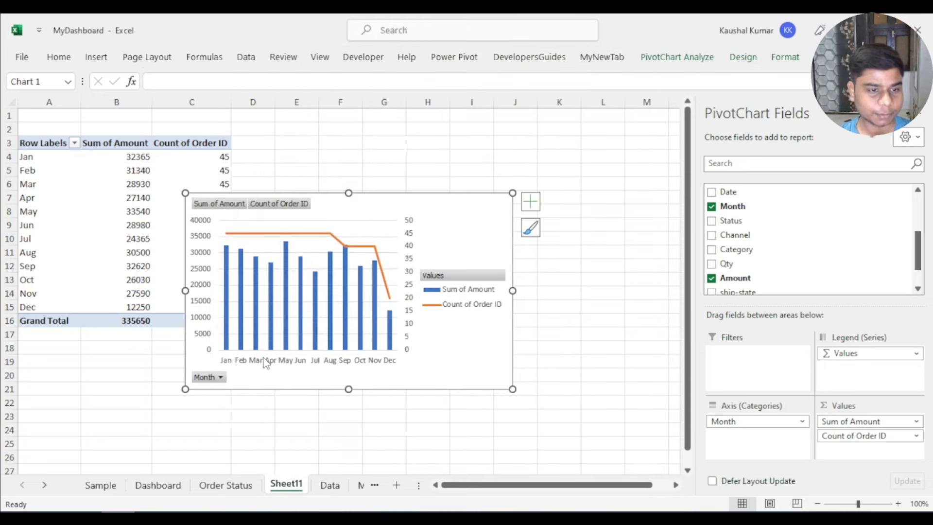
pyautogui.click(530, 201)
pyautogui.click(563, 246)
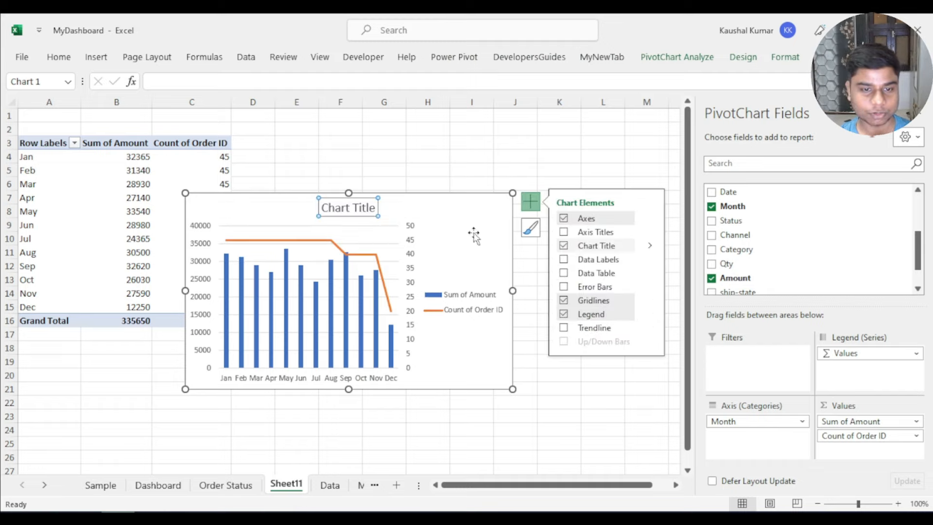
pyautogui.tripleClick(363, 213)
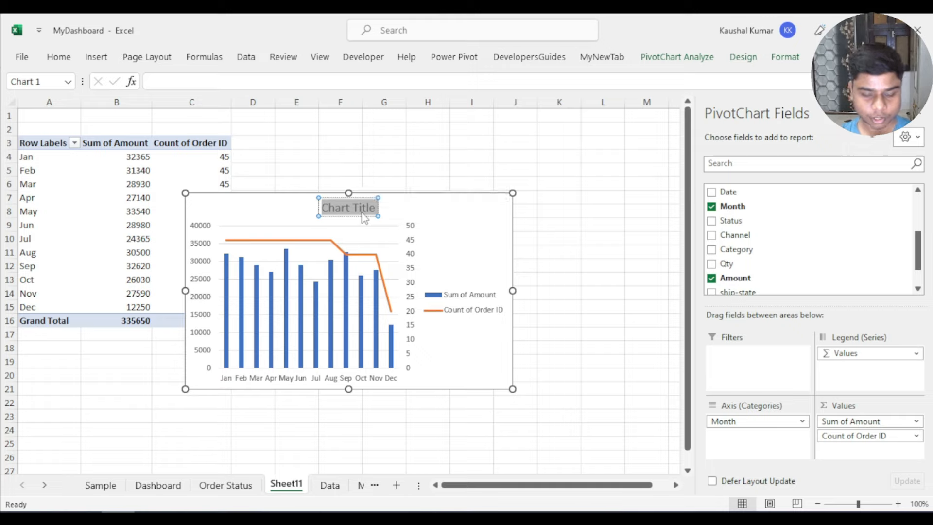
pyautogui.write('Crder vs')
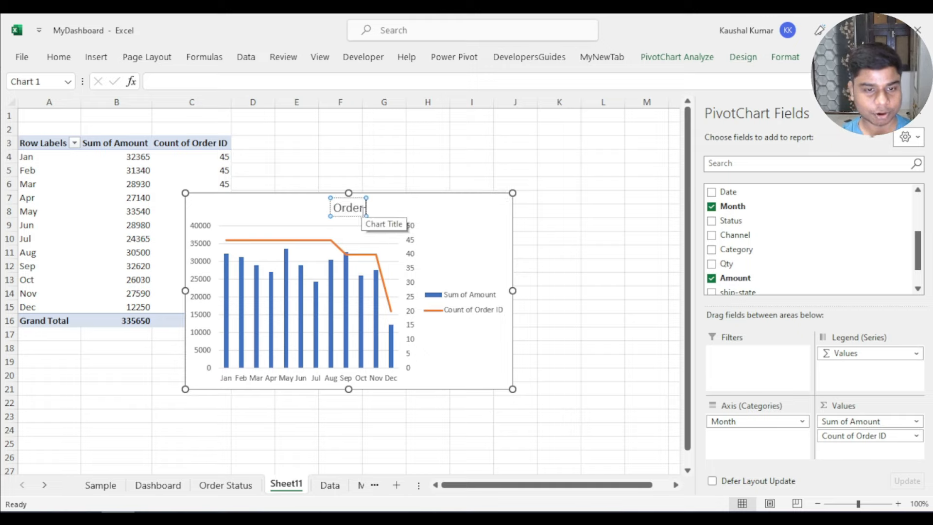
pyautogui.write(' Sales')
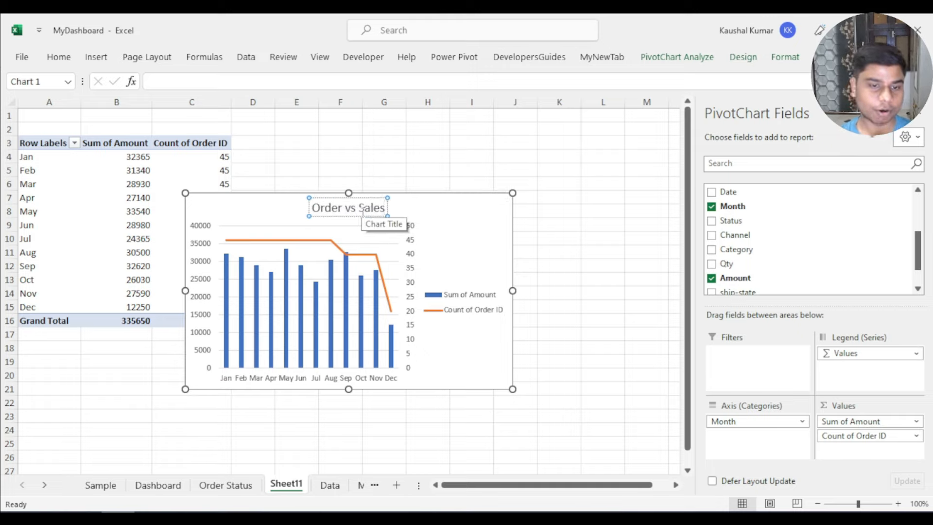
# Move the combo chart's title to its upper-left corner and lay the legend out in one row beside the title
pyautogui.moveTo(367, 199); pyautogui.dragTo(269, 196)
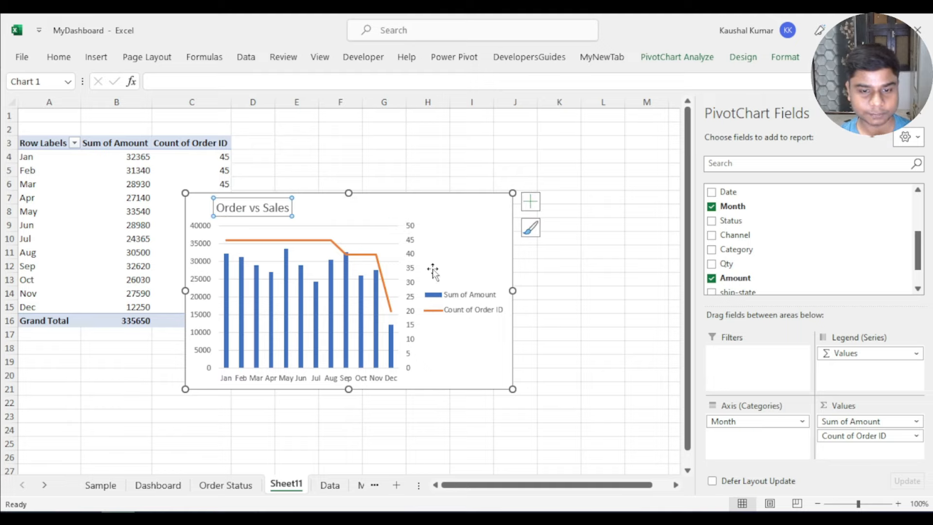
pyautogui.click(457, 299)
pyautogui.moveTo(454, 288); pyautogui.dragTo(331, 194)
pyautogui.moveTo(387, 211); pyautogui.dragTo(461, 227)
pyautogui.click(437, 289)
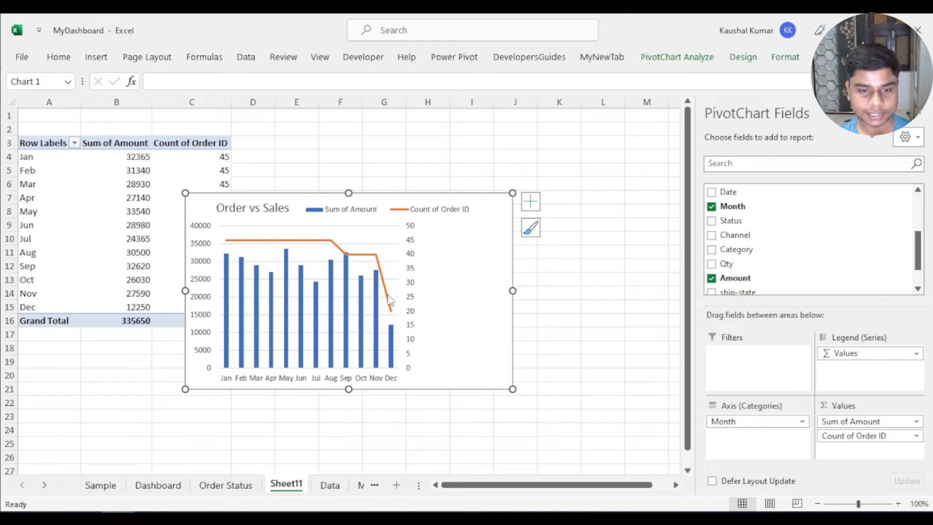
# Widen the combo chart's plot area so the columns and line fill the full chart width
pyautogui.click(393, 239)
pyautogui.moveTo(400, 296); pyautogui.dragTo(488, 310)
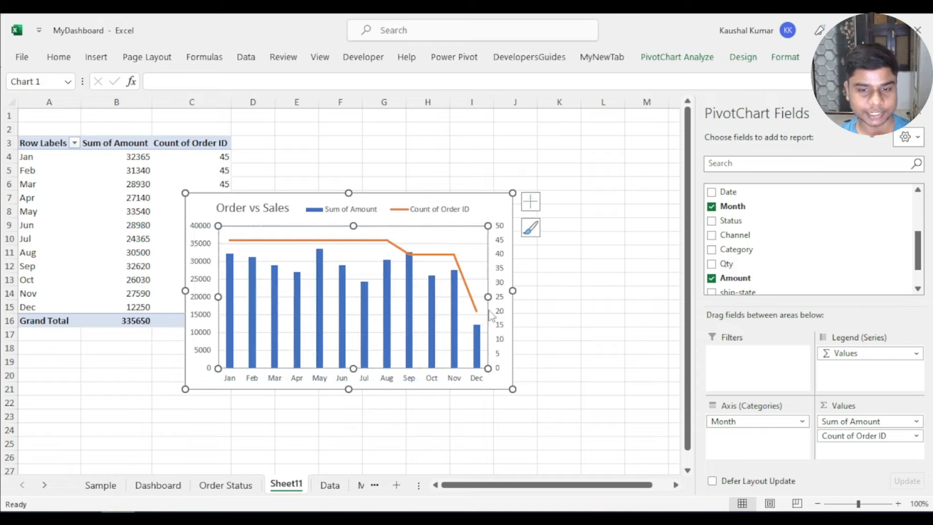
pyautogui.click(488, 209)
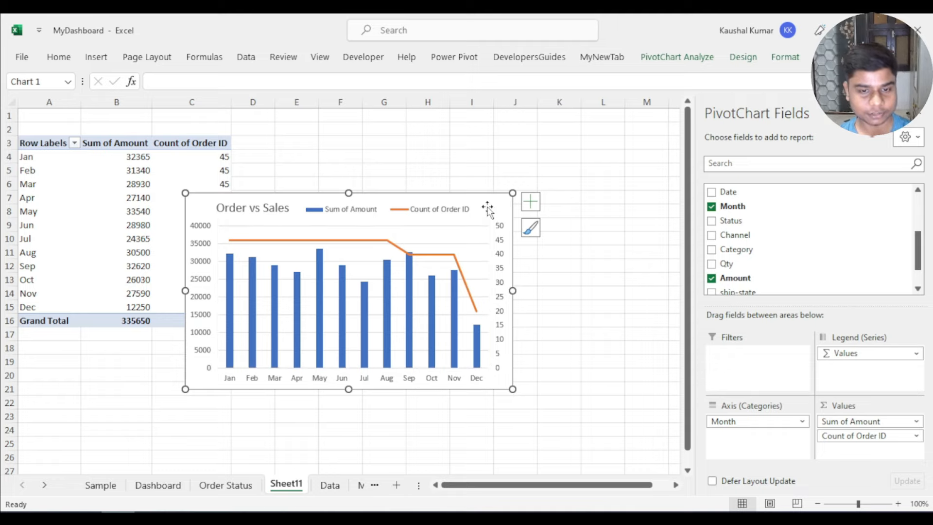
# Rename the combo chart's sheet as "Order vs Sales" and widen the sheet tab area to show every tab
pyautogui.doubleClick(280, 488)
pyautogui.write('Order vs Sales')
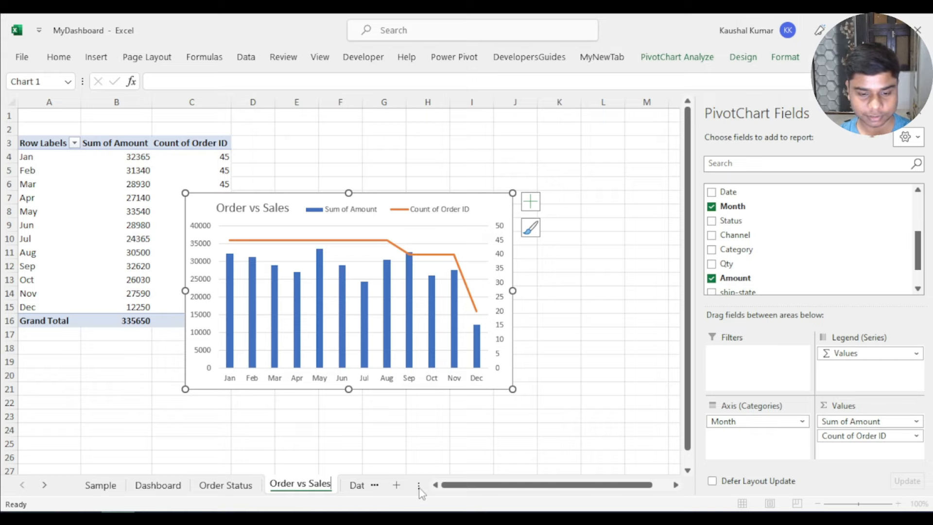
pyautogui.click(419, 464)
pyautogui.click(421, 485)
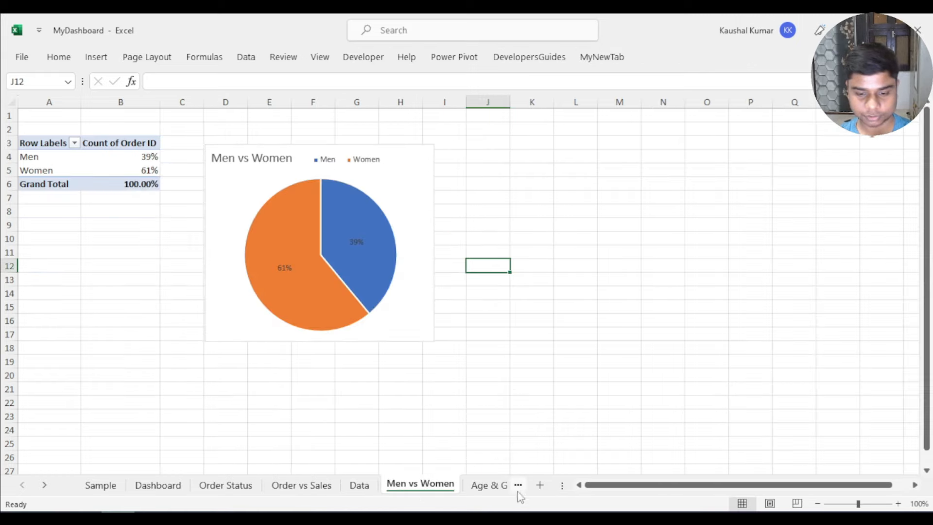
pyautogui.moveTo(567, 485); pyautogui.dragTo(841, 485)
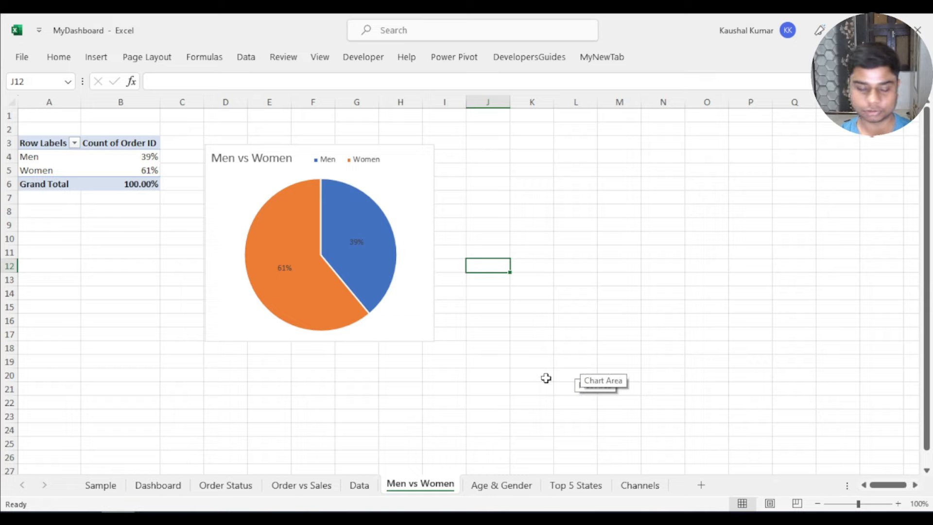
# Paste the Order vs Sales chart into the Dashboard sheet, place it beside the Order Status chart and close the field list
pyautogui.click(140, 486)
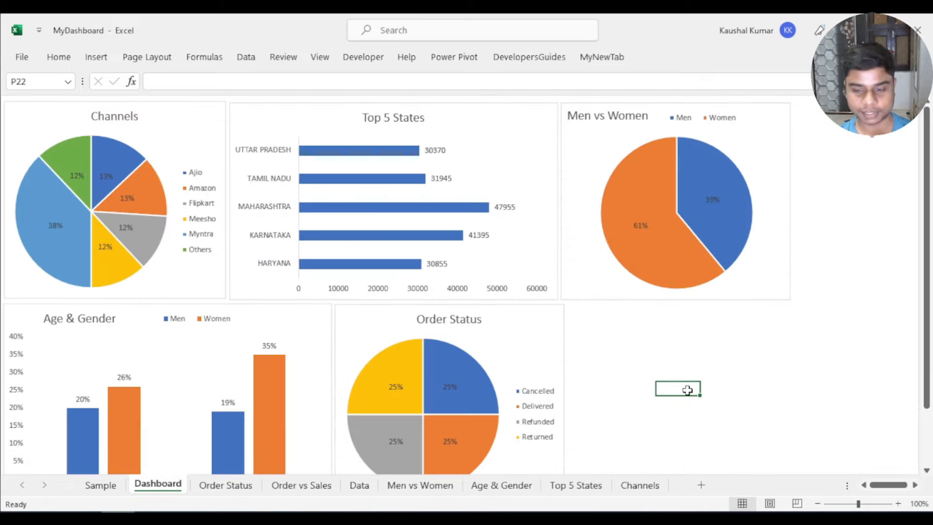
pyautogui.click(687, 391)
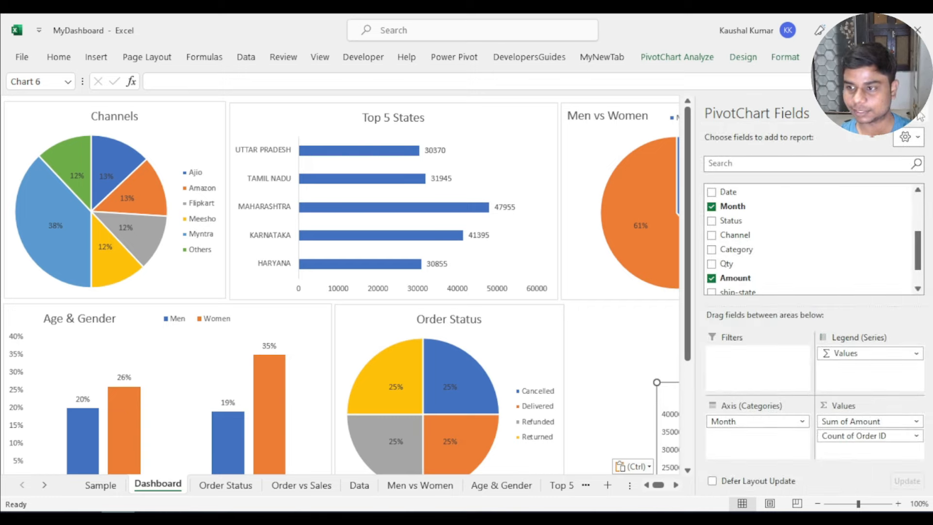
pyautogui.click(920, 115)
pyautogui.moveTo(778, 387); pyautogui.dragTo(686, 308)
pyautogui.click(838, 281)
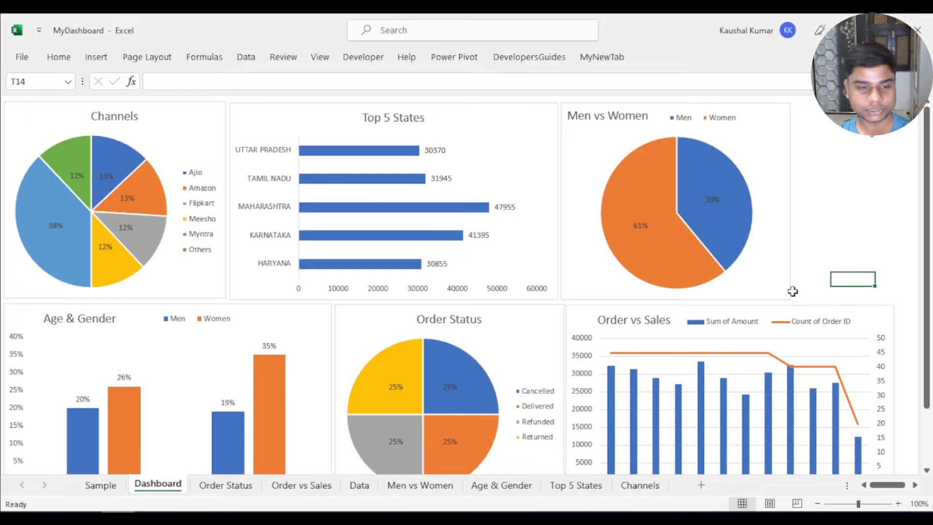
# Shorten the Channels chart on the dashboard and move the Age & Gender chart up beneath it, adjusting its height
pyautogui.click(200, 289)
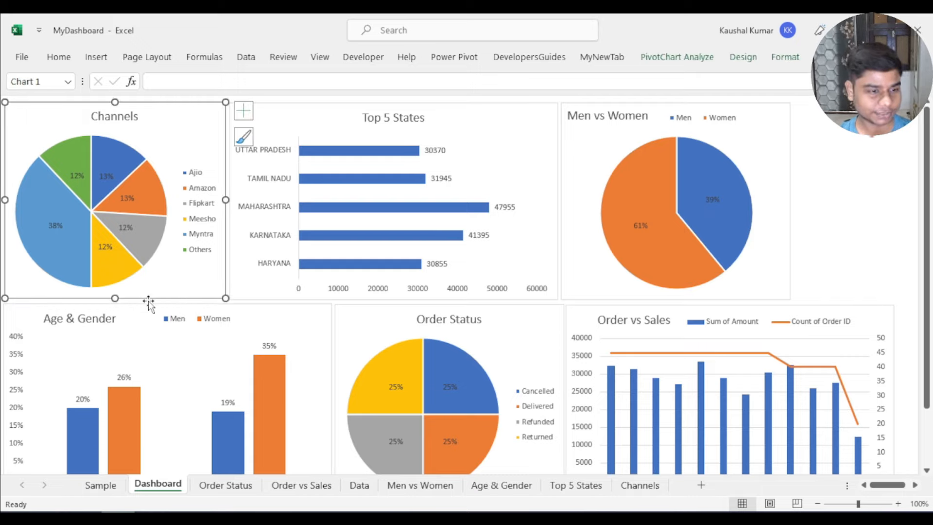
pyautogui.moveTo(154, 292); pyautogui.dragTo(129, 288)
pyautogui.moveTo(141, 314); pyautogui.dragTo(143, 300)
pyautogui.scroll(-1, 151, 350)
pyautogui.moveTo(168, 429); pyautogui.dragTo(163, 421)
pyautogui.scroll(1, 175, 428)
# Shorten the Top 5 States and Men vs Women charts to match the height of the Channels chart
pyautogui.moveTo(394, 299); pyautogui.dragTo(393, 285)
pyautogui.click(676, 277)
pyautogui.moveTo(676, 299); pyautogui.dragTo(676, 286)
pyautogui.moveTo(467, 253); pyautogui.dragTo(468, 249)
pyautogui.moveTo(394, 281); pyautogui.dragTo(394, 285)
pyautogui.moveTo(666, 243); pyautogui.dragTo(666, 239)
pyautogui.moveTo(676, 282); pyautogui.dragTo(677, 286)
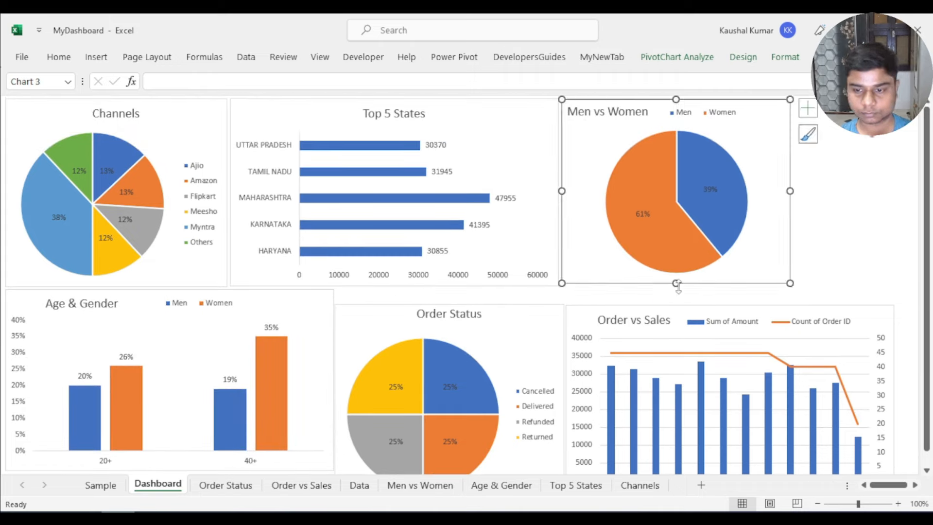
# Move the Order Status chart up beside the Age & Gender chart and resize it to the same height
pyautogui.moveTo(464, 365); pyautogui.dragTo(464, 349)
pyautogui.moveTo(451, 290); pyautogui.dragTo(452, 309)
pyautogui.moveTo(401, 314); pyautogui.dragTo(402, 296)
pyautogui.moveTo(451, 465); pyautogui.dragTo(452, 470)
# Move the Order vs Sales chart up under the Men vs Women chart and resize it to align with the lower row
pyautogui.moveTo(593, 312); pyautogui.dragTo(598, 293)
pyautogui.moveTo(736, 286); pyautogui.dragTo(737, 291)
pyautogui.moveTo(601, 296); pyautogui.dragTo(598, 296)
pyautogui.click(675, 278)
pyautogui.moveTo(676, 286); pyautogui.dragTo(676, 286)
pyautogui.click(882, 464)
pyautogui.moveTo(897, 474); pyautogui.dragTo(912, 470)
pyautogui.click(893, 251)
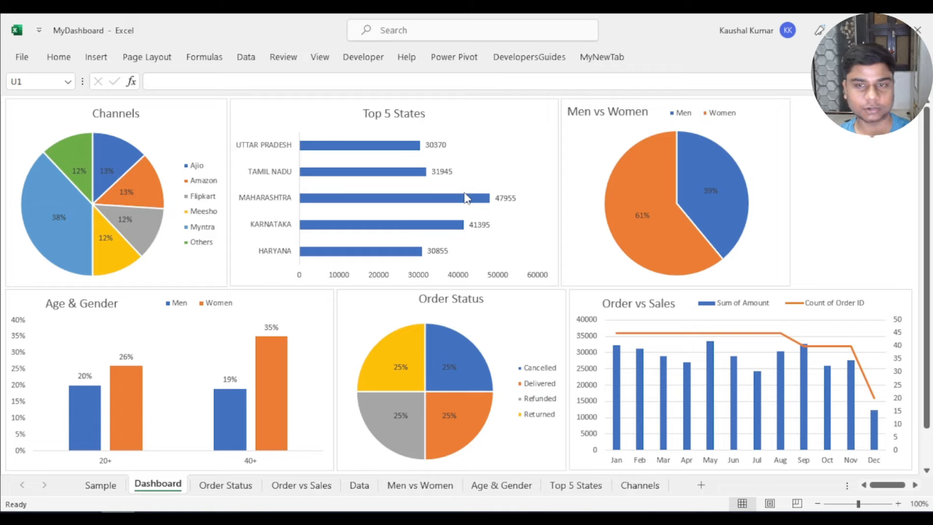
# Insert a slicer for the Month field based on the Channels chart
pyautogui.click(194, 120)
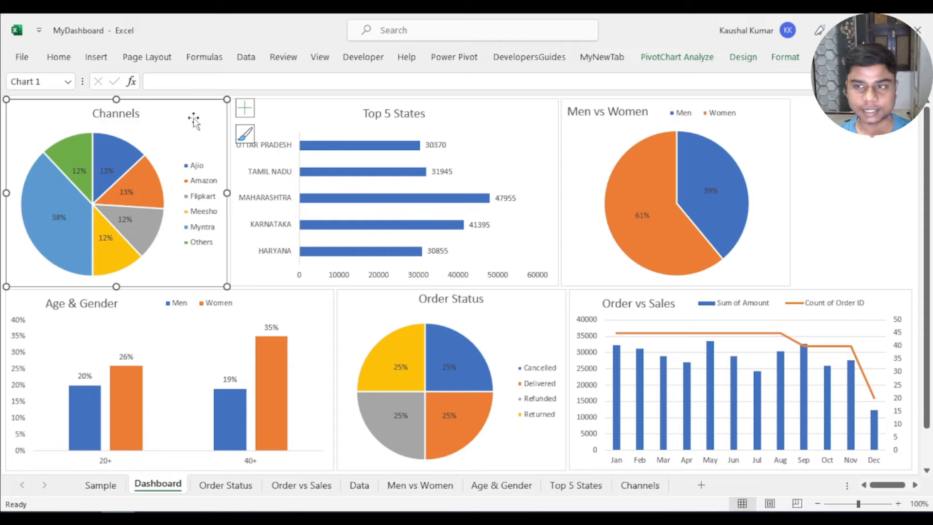
pyautogui.click(669, 63)
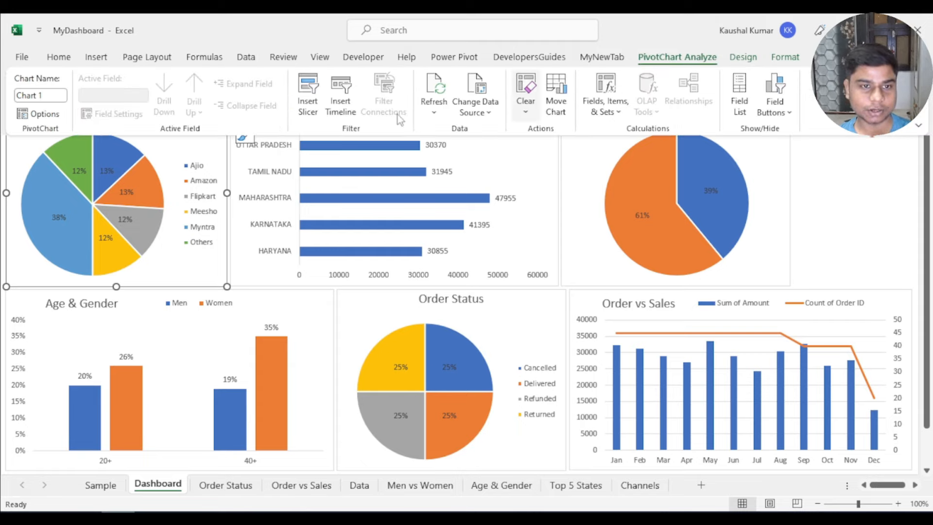
pyautogui.click(308, 95)
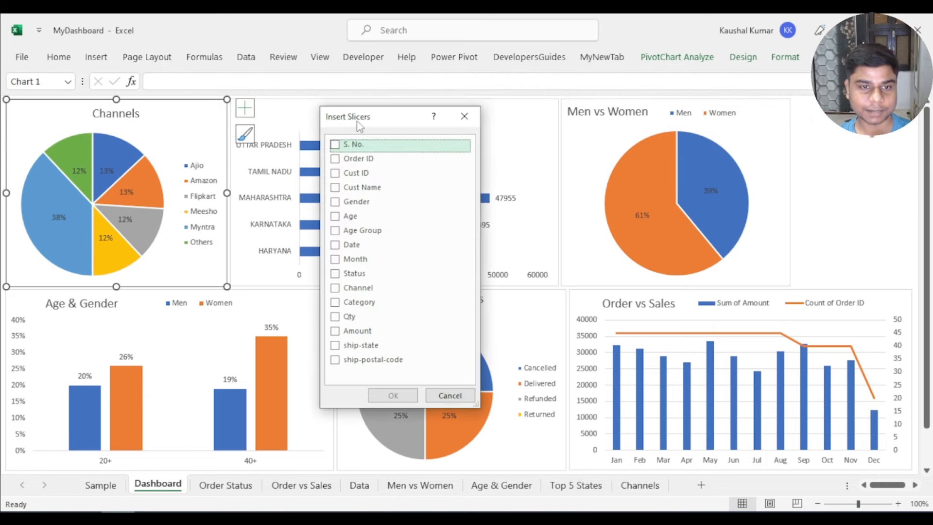
pyautogui.moveTo(357, 121); pyautogui.dragTo(433, 118)
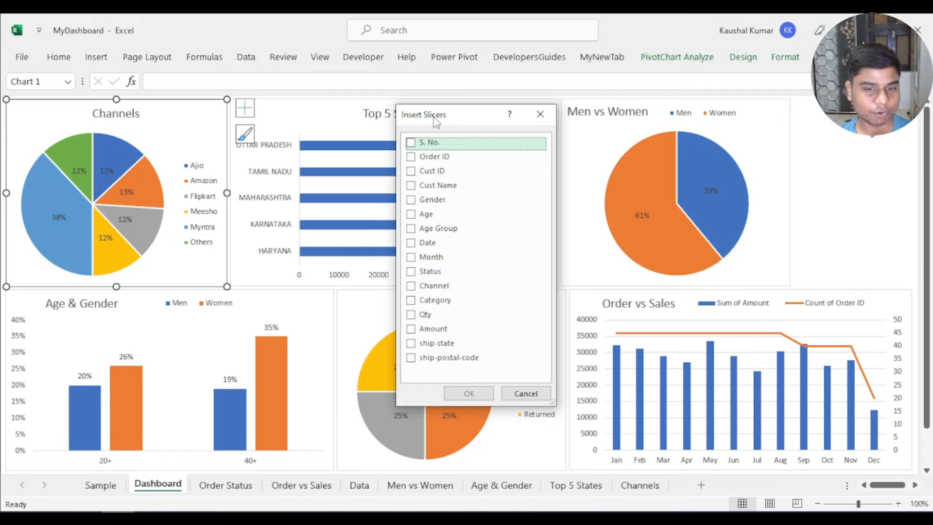
pyautogui.click(412, 259)
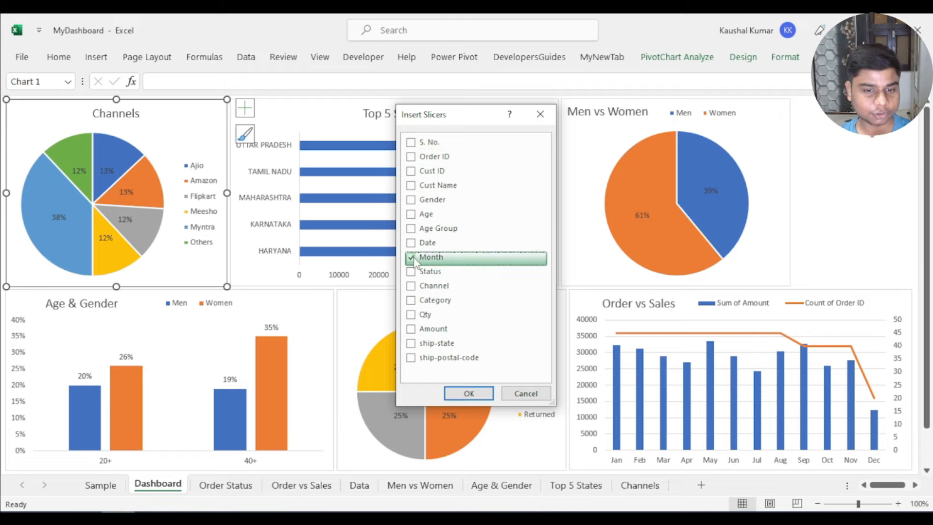
pyautogui.click(469, 394)
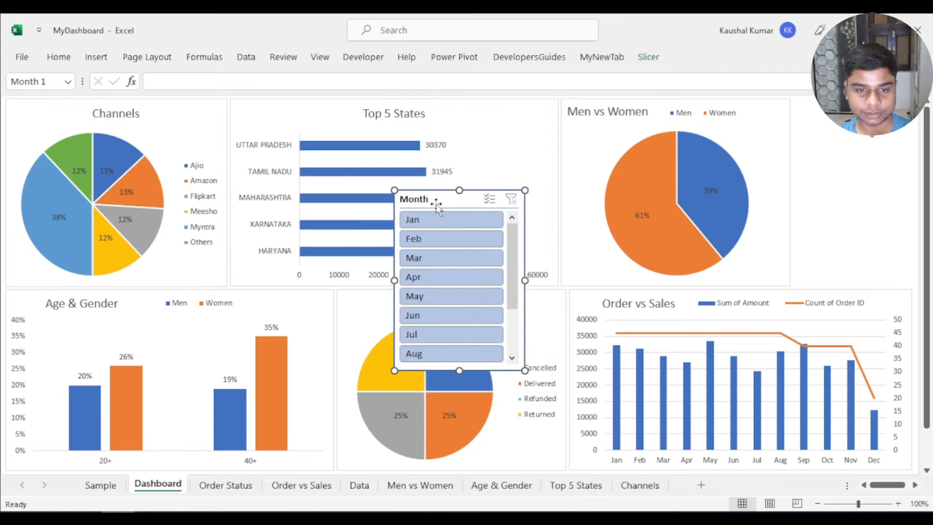
# Hide the Month slicer's header and fit the slicer into the gap beside the Men vs Women chart
pyautogui.moveTo(501, 199); pyautogui.dragTo(804, 124)
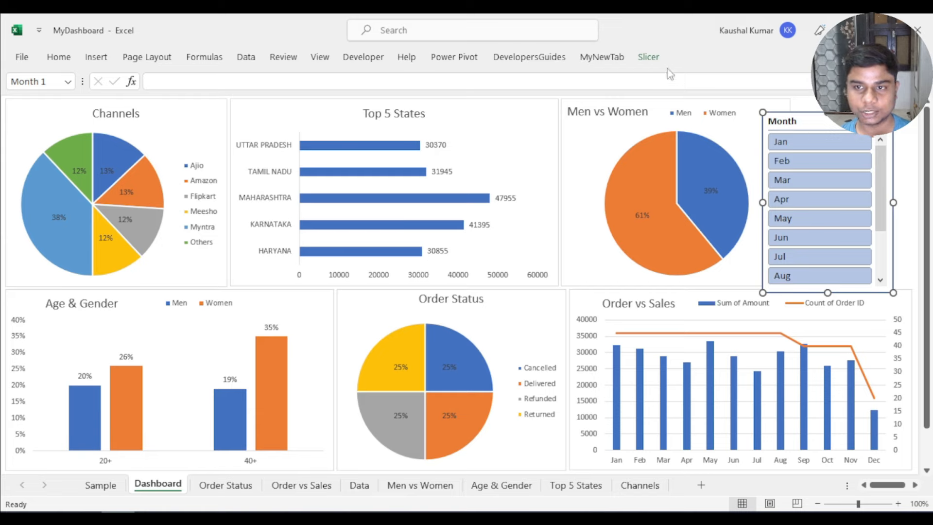
pyautogui.click(648, 59)
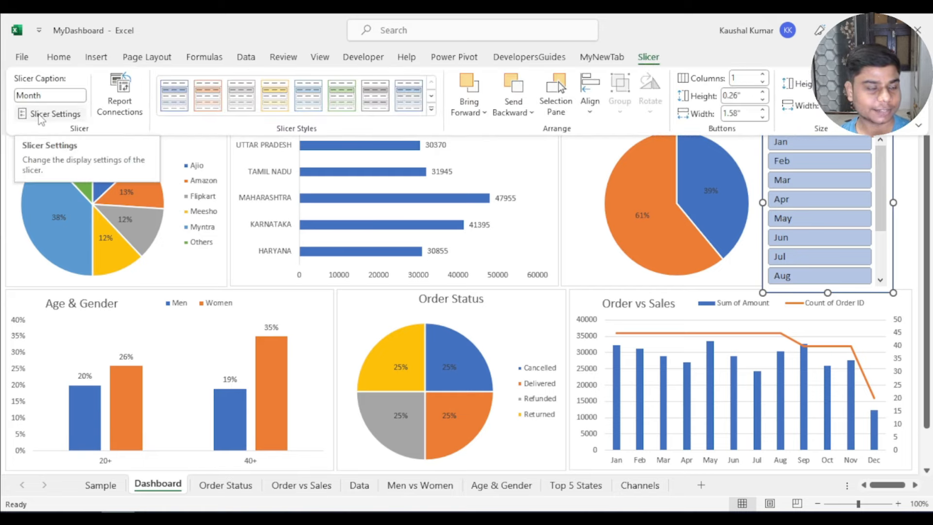
pyautogui.click(41, 114)
pyautogui.click(322, 239)
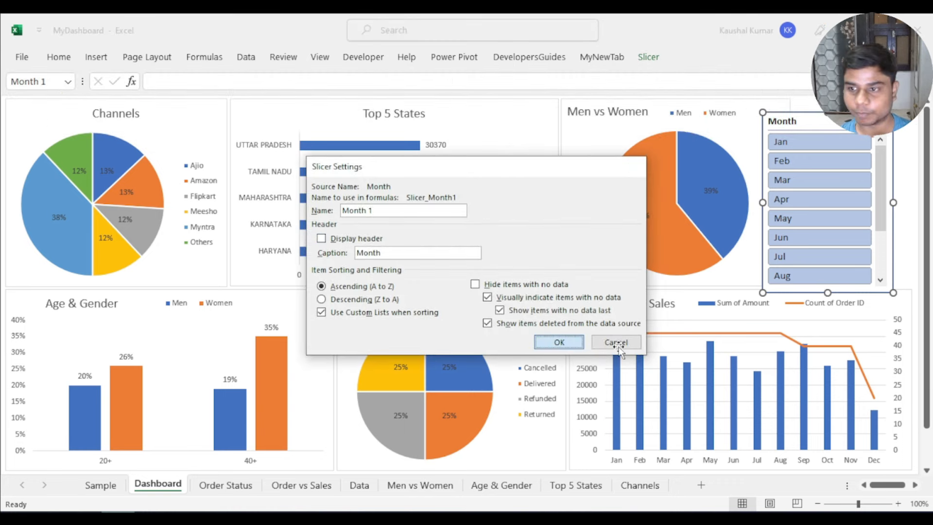
pyautogui.press('Return')
pyautogui.moveTo(799, 109); pyautogui.dragTo(820, 98)
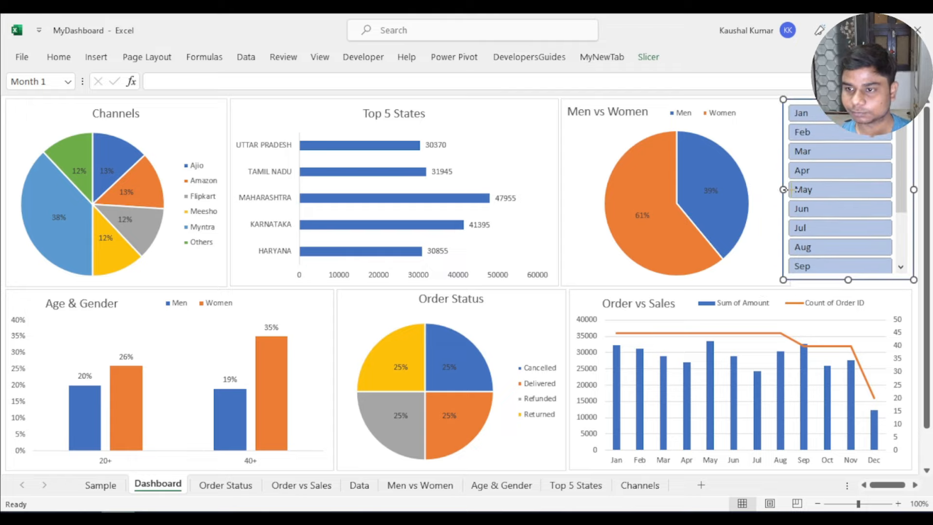
pyautogui.moveTo(784, 190); pyautogui.dragTo(794, 190)
pyautogui.moveTo(853, 280); pyautogui.dragTo(853, 286)
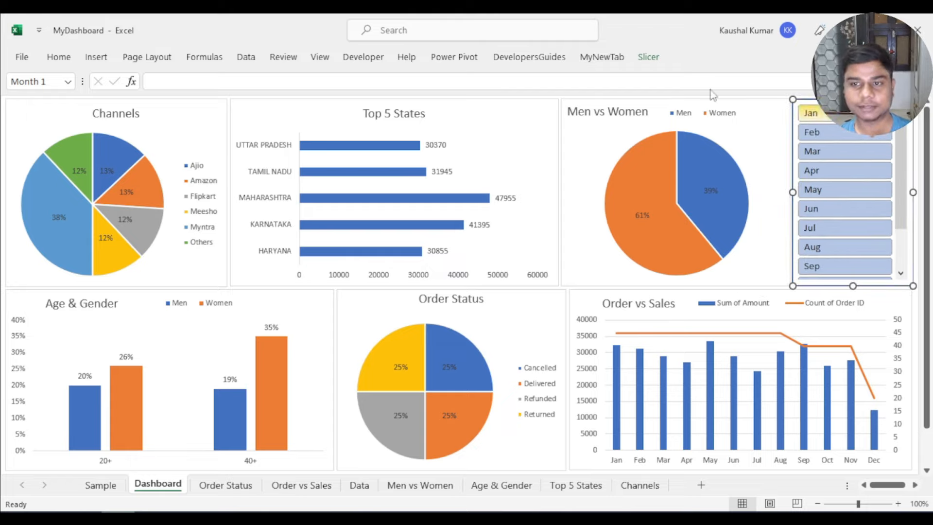
# Apply the light gray slicer style to the Month slicer
pyautogui.click(649, 56)
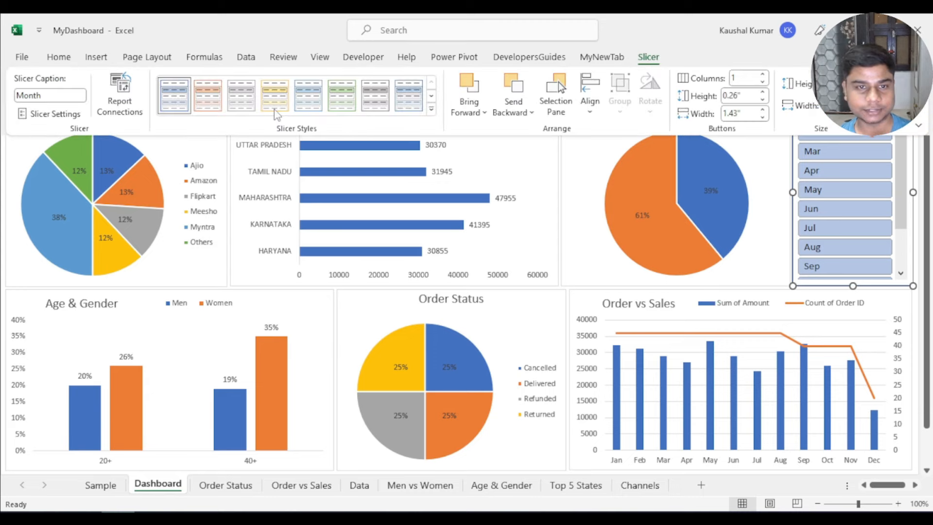
pyautogui.click(233, 104)
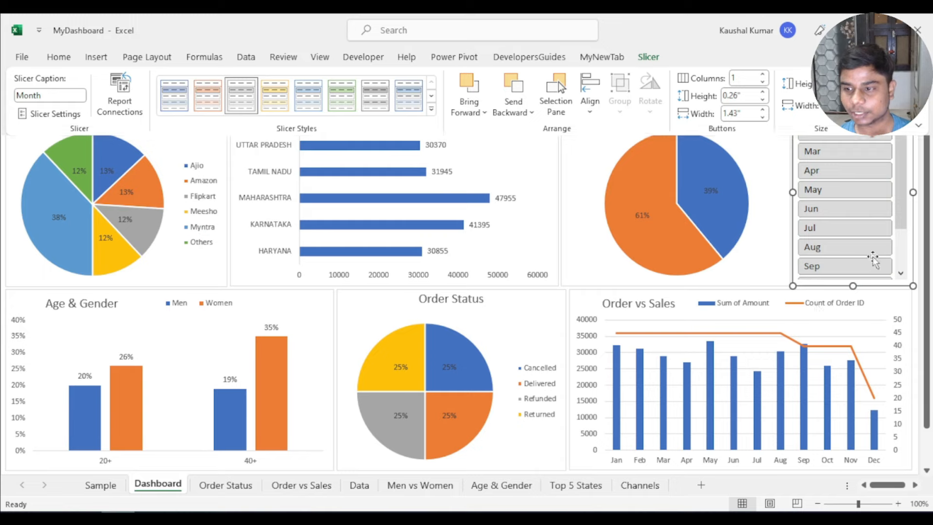
pyautogui.hotkey('ctrl', 'F1')
pyautogui.click(895, 310)
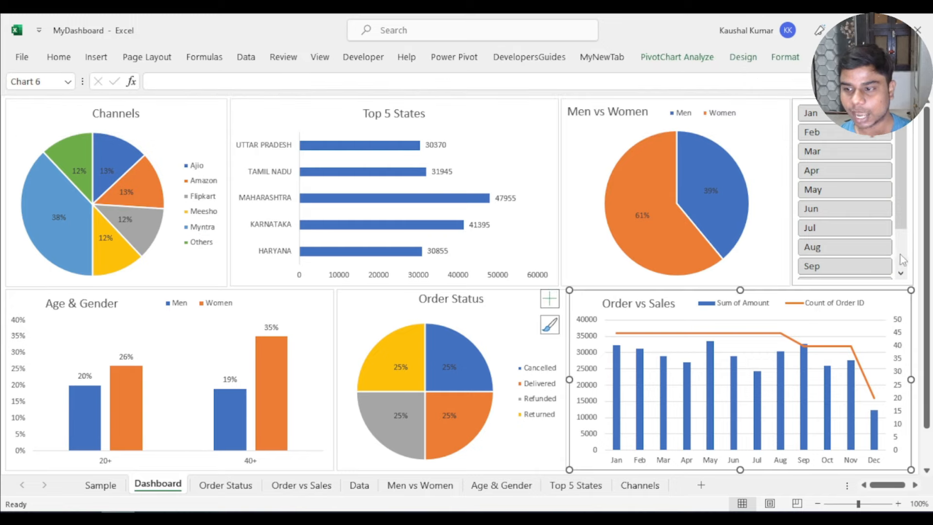
pyautogui.click(902, 284)
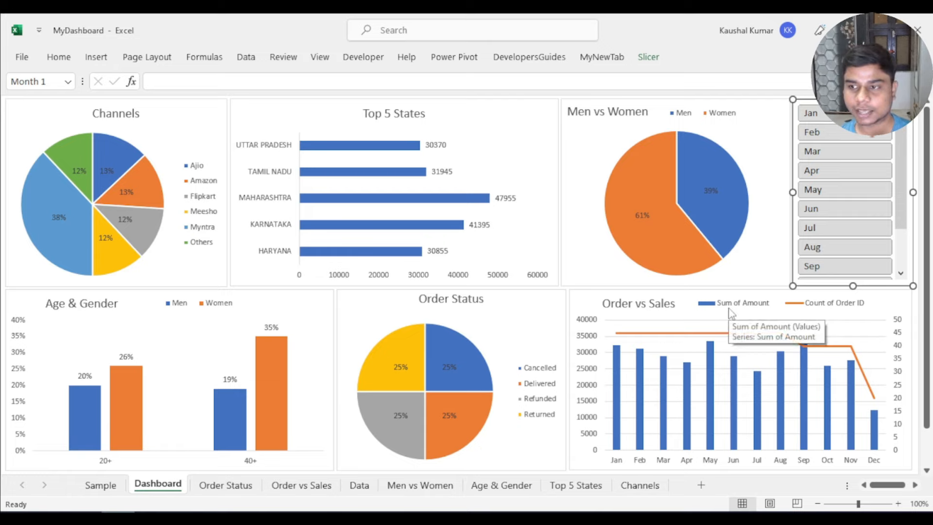
# Connect the Month slicer to the Age_Gender, Men vs Women, Order Status, Order vs Sales and Top 5 States PivotTables
pyautogui.click(651, 58)
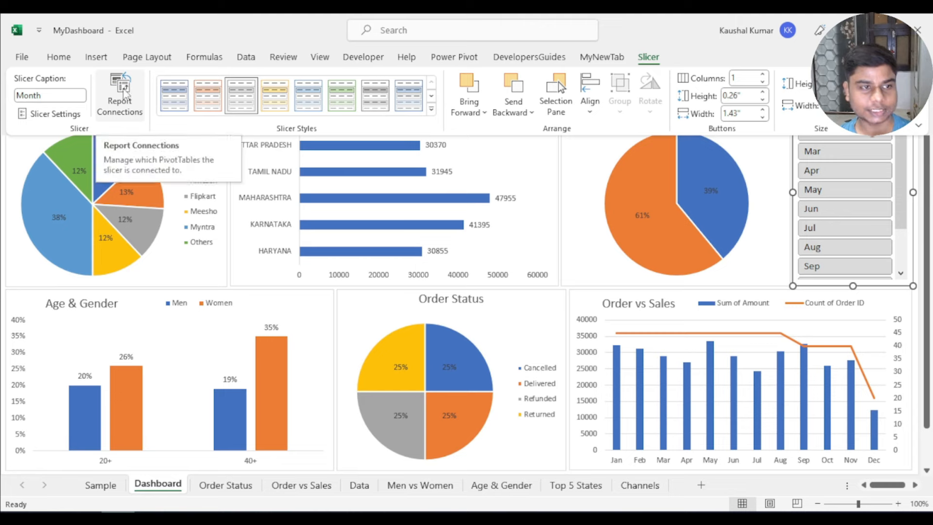
pyautogui.click(121, 95)
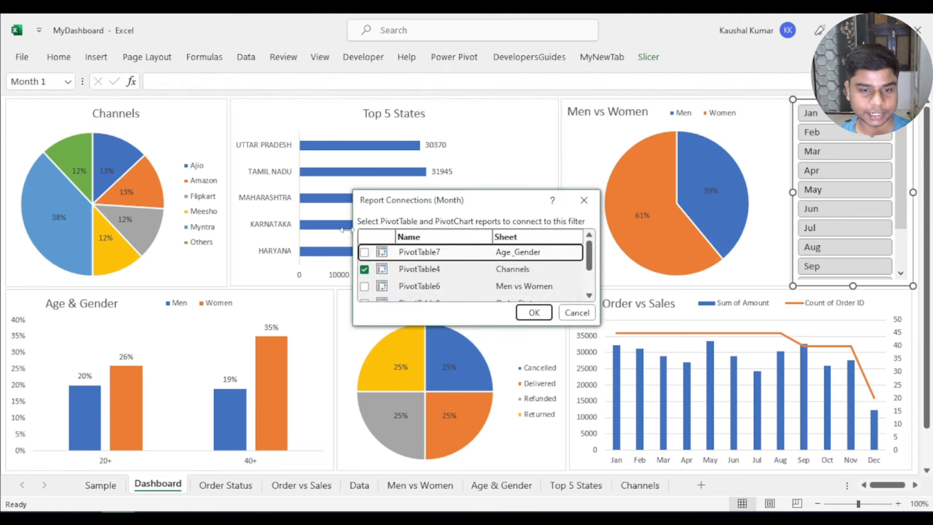
pyautogui.moveTo(452, 329); pyautogui.dragTo(452, 415)
pyautogui.click(364, 252)
pyautogui.click(365, 287)
pyautogui.click(365, 303)
pyautogui.click(365, 321)
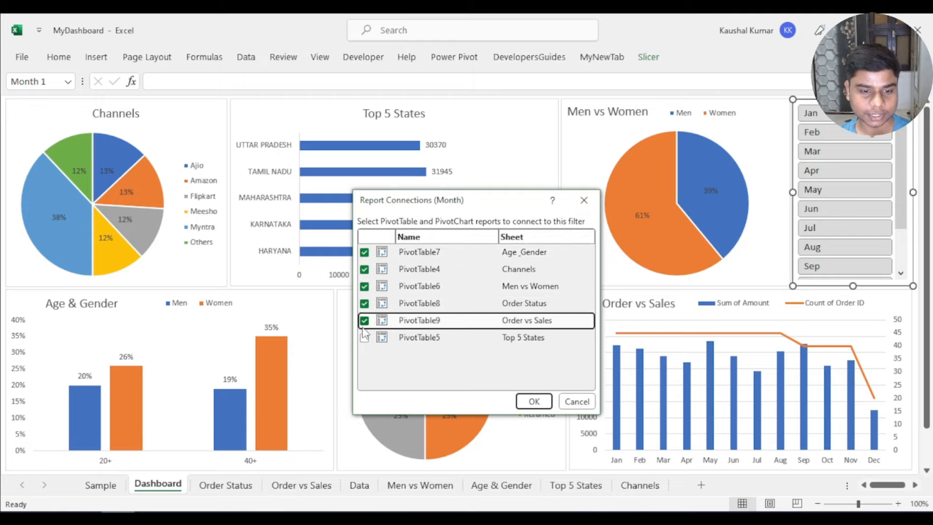
pyautogui.click(365, 338)
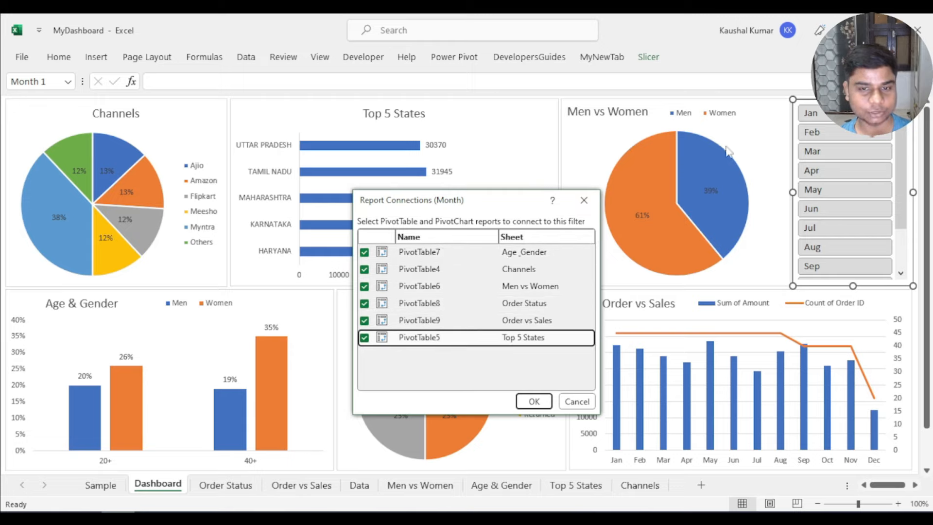
pyautogui.click(534, 401)
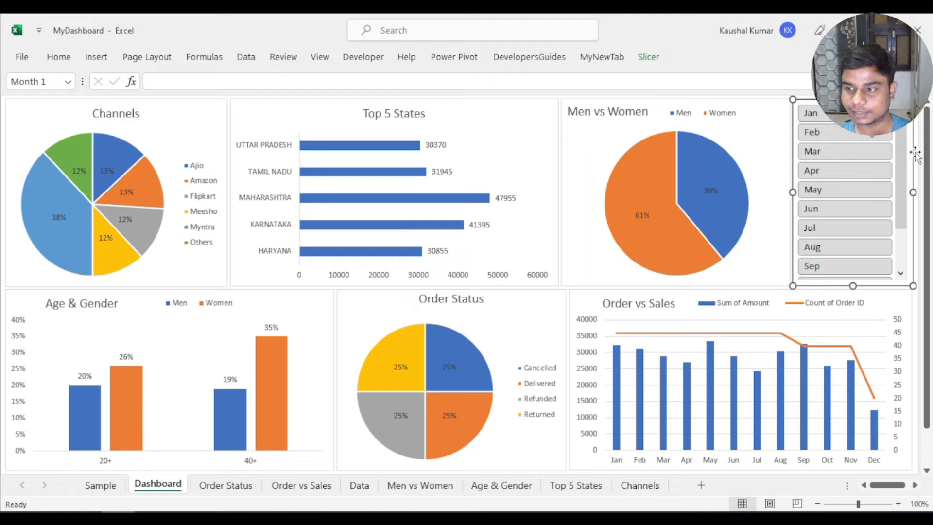
# Filter the dashboard to Jan with the Month slicer and examine the updated charts
pyautogui.click(822, 116)
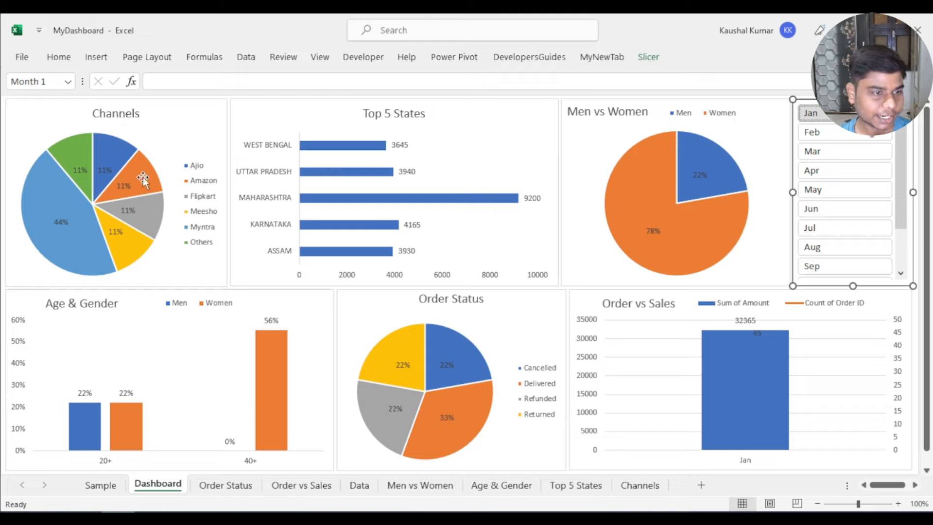
pyautogui.moveTo(58, 238)
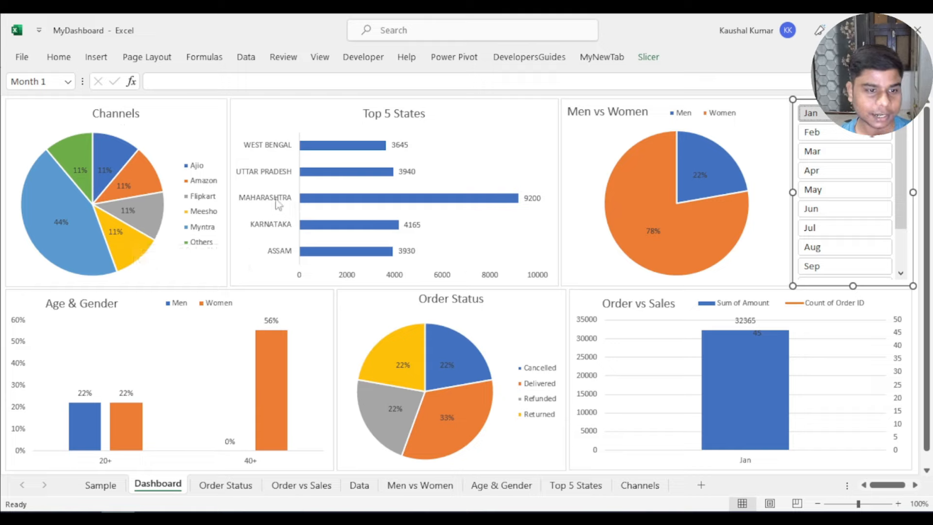
pyautogui.moveTo(485, 206)
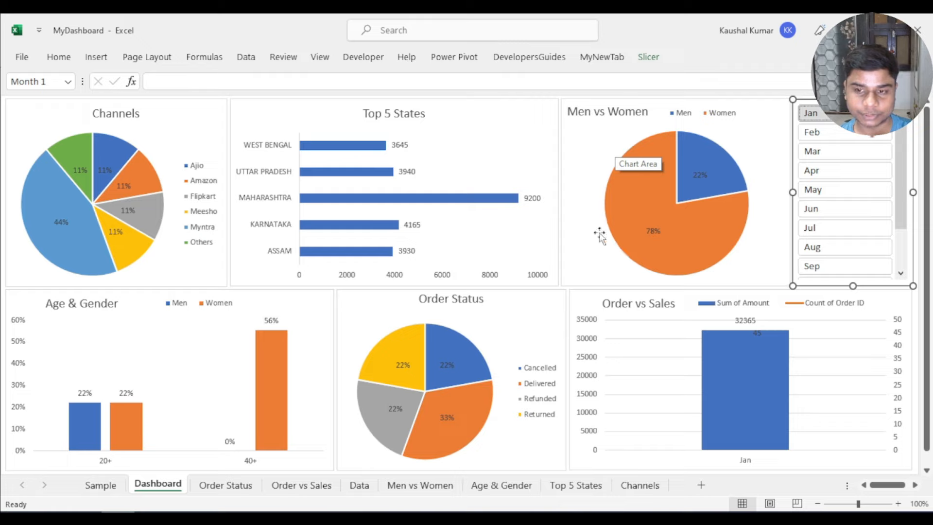
pyautogui.moveTo(674, 226)
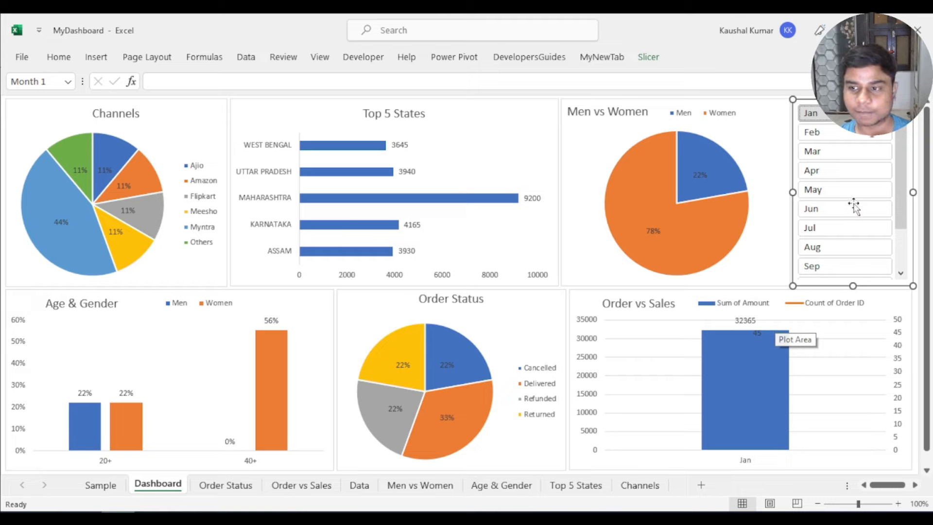
# Filter the dashboard to Feb with the Month slicer and examine the updated Age & Gender, Order Status and Order vs Sales charts
pyautogui.click(833, 134)
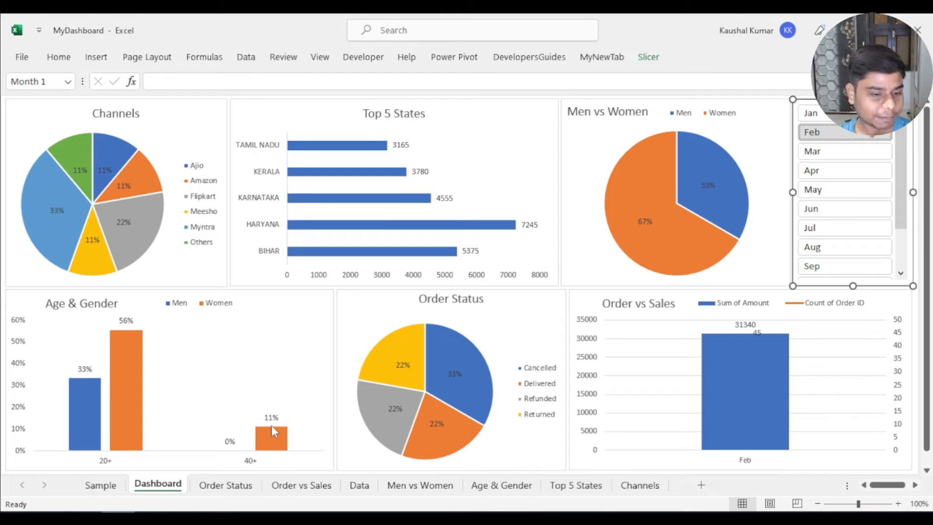
pyautogui.moveTo(272, 429)
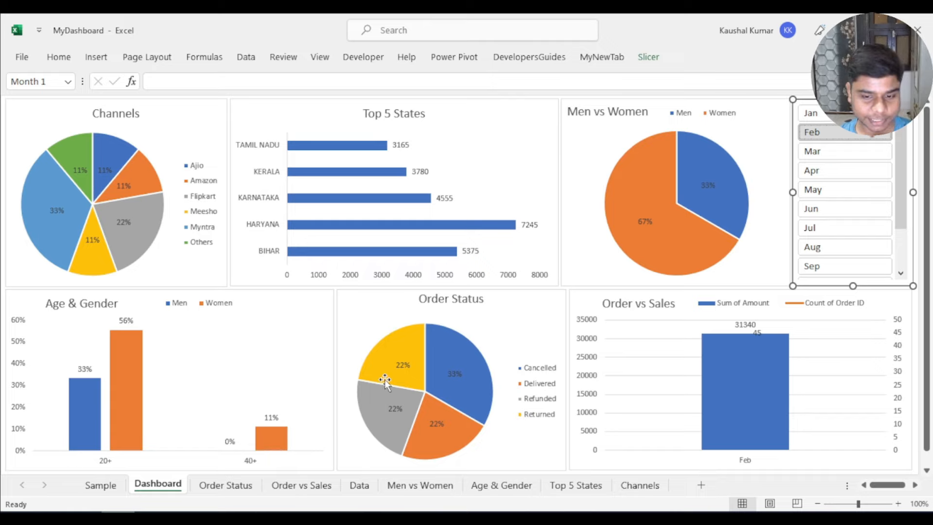
pyautogui.moveTo(728, 355)
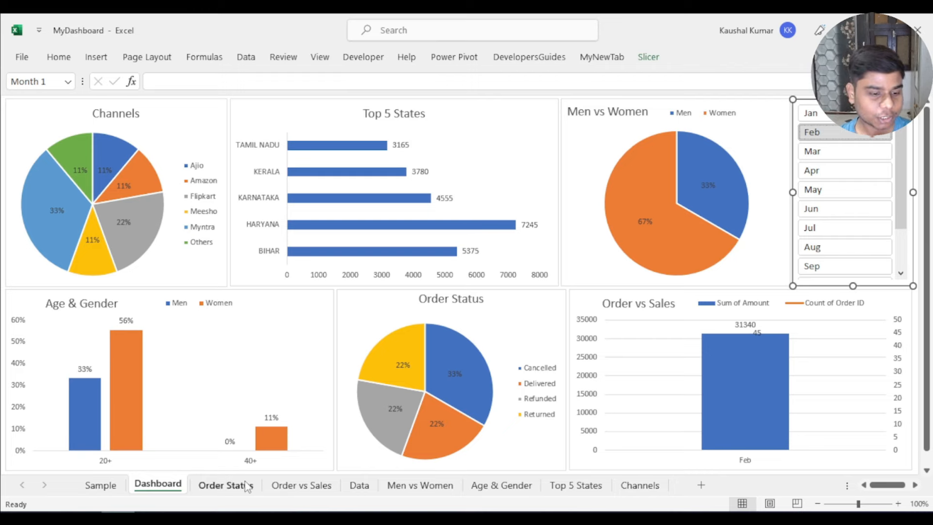
# Review the source order records on the Data sheet and return to the Dashboard sheet
pyautogui.click(226, 485)
pyautogui.click(157, 485)
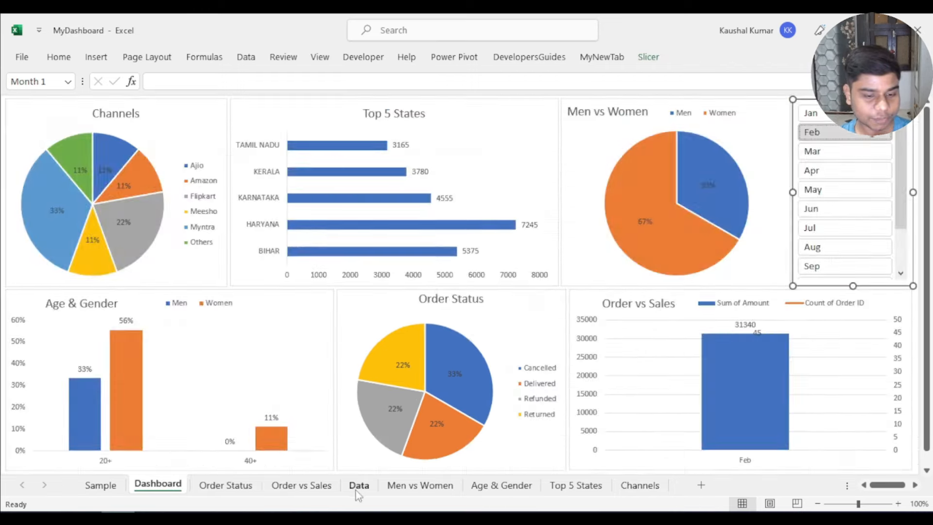
pyautogui.click(360, 485)
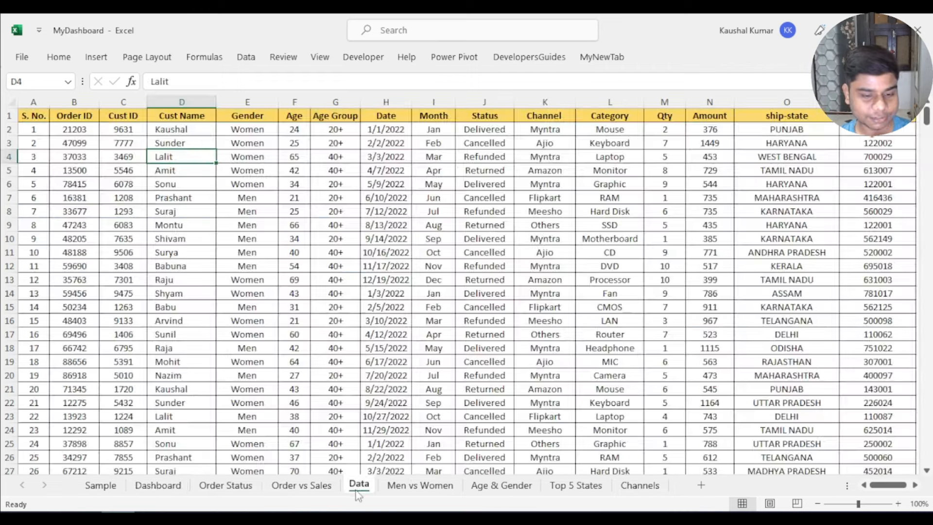
pyautogui.click(157, 485)
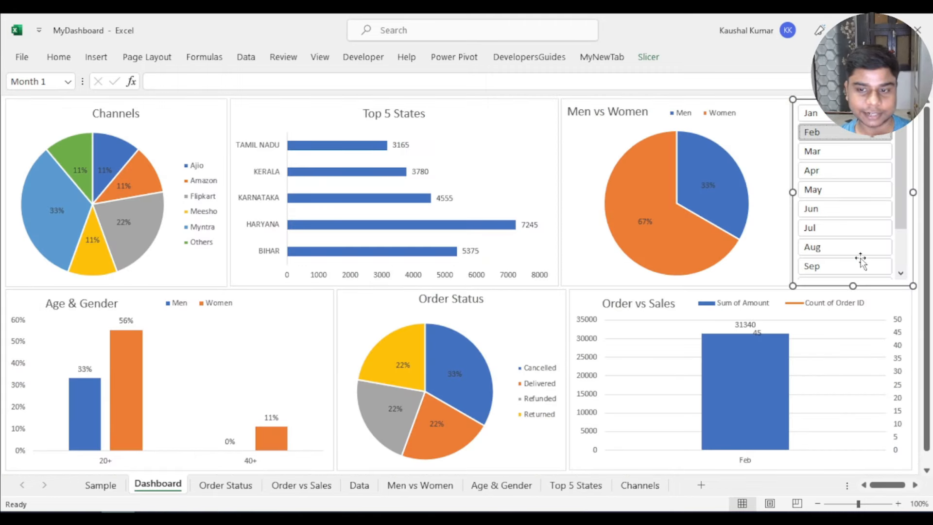